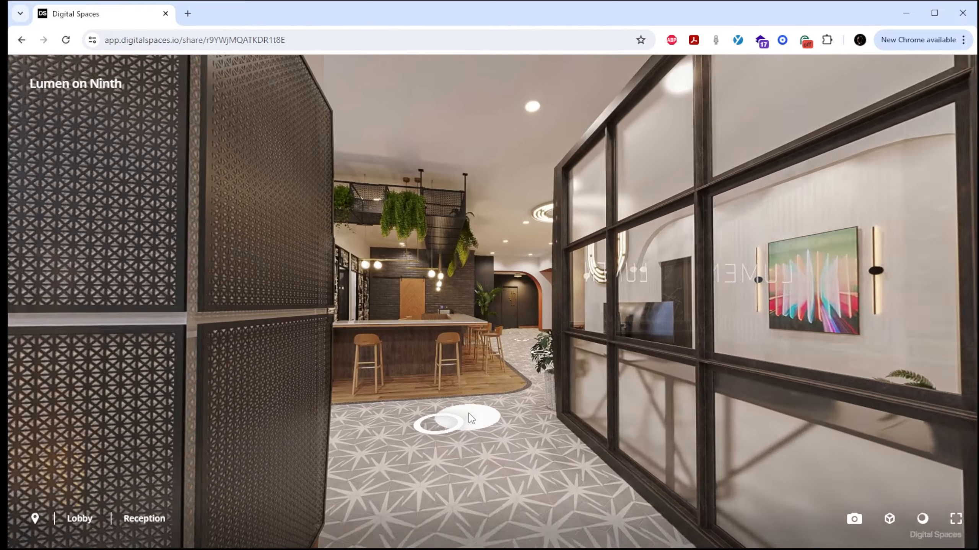
# - Explore the Lumen on Ninth virtual tour, viewing the lobby's reception, study lounge, and lounge areas from several viewpoints
pyautogui.moveTo(766, 426); pyautogui.dragTo(334, 380)
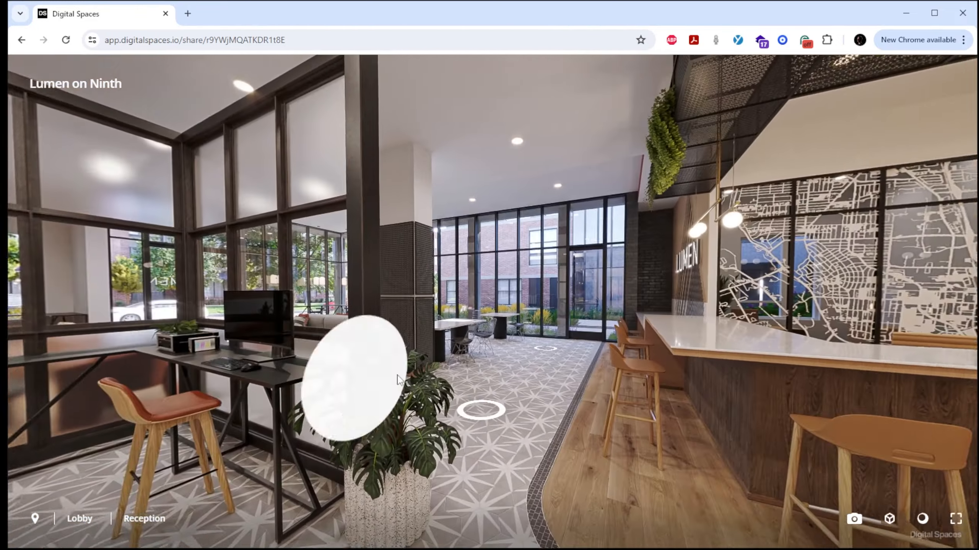
pyautogui.click(542, 353)
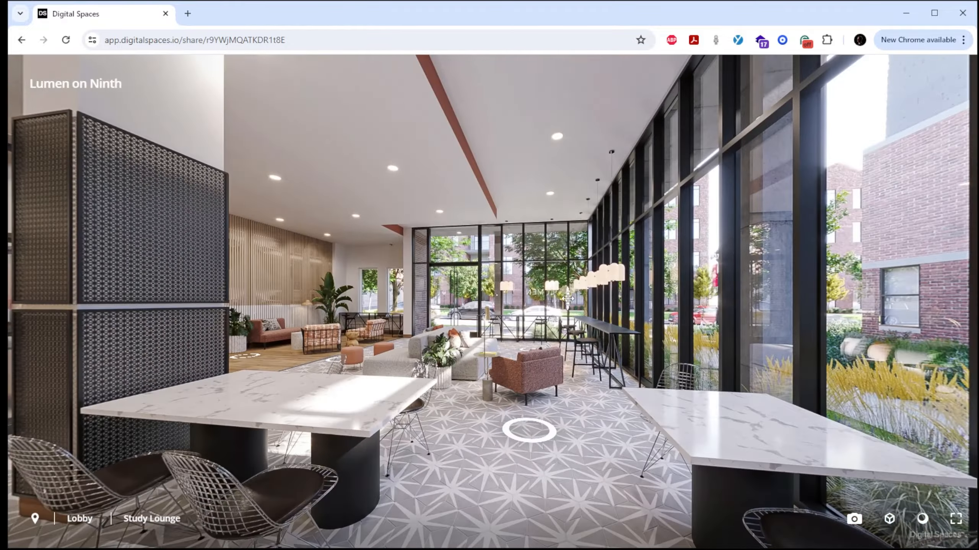
pyautogui.click(568, 299)
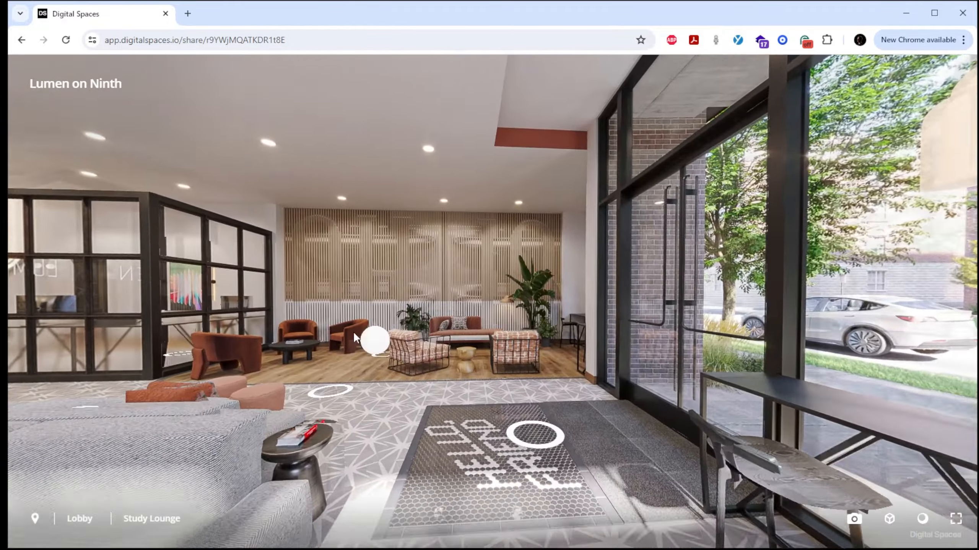
pyautogui.moveTo(355, 338); pyautogui.dragTo(578, 339)
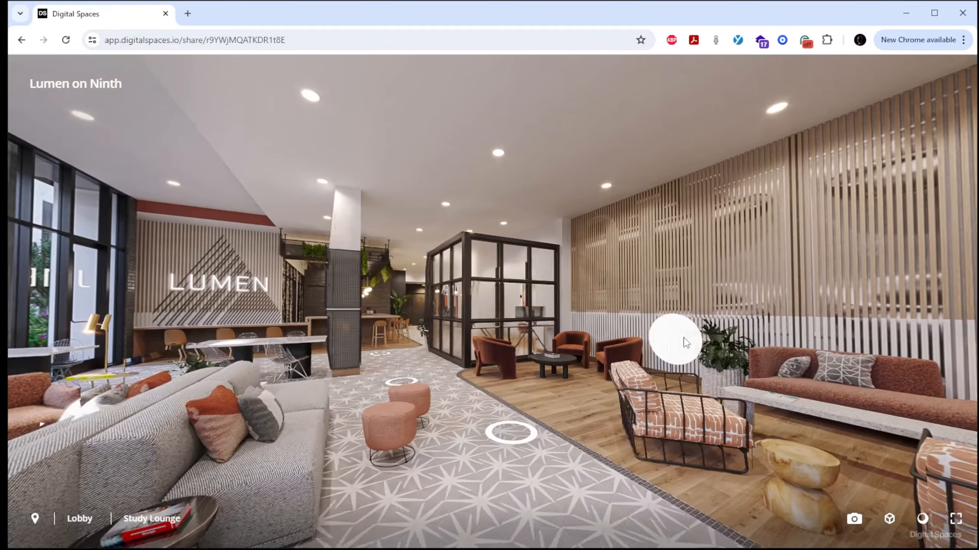
pyautogui.click(719, 321)
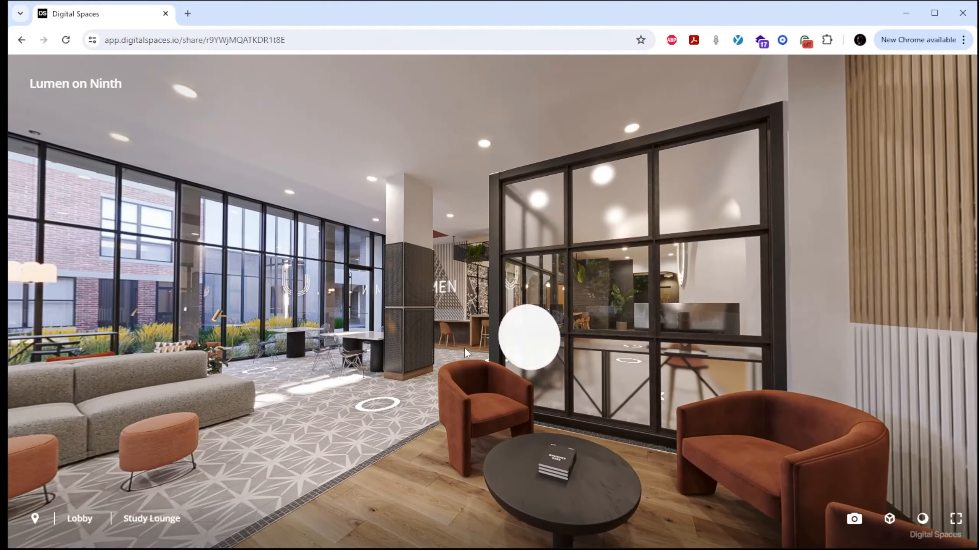
pyautogui.click(411, 385)
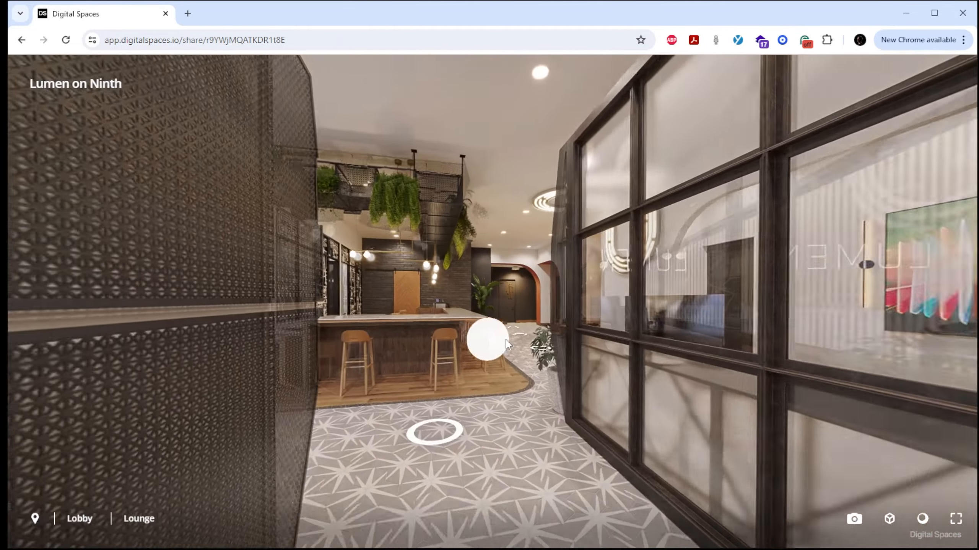
pyautogui.click(506, 344)
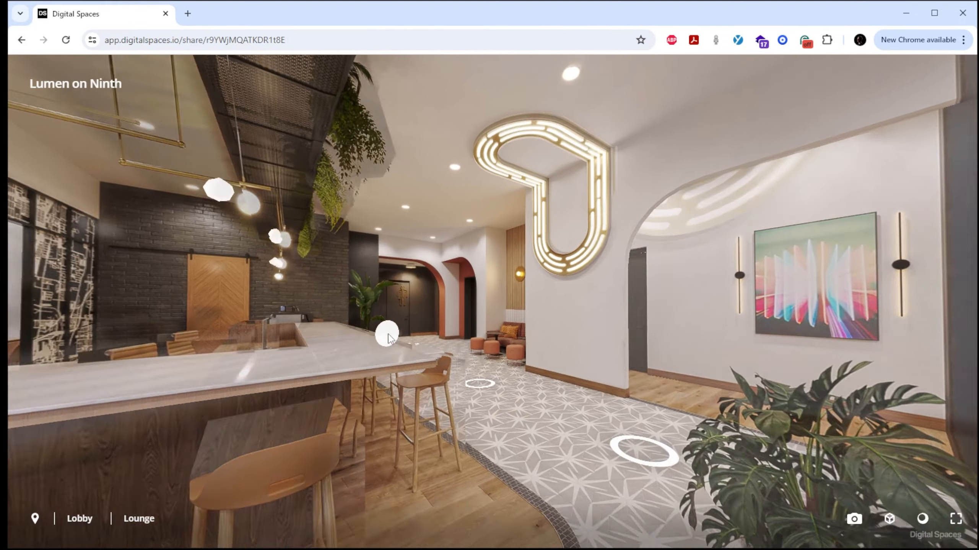
pyautogui.click(388, 338)
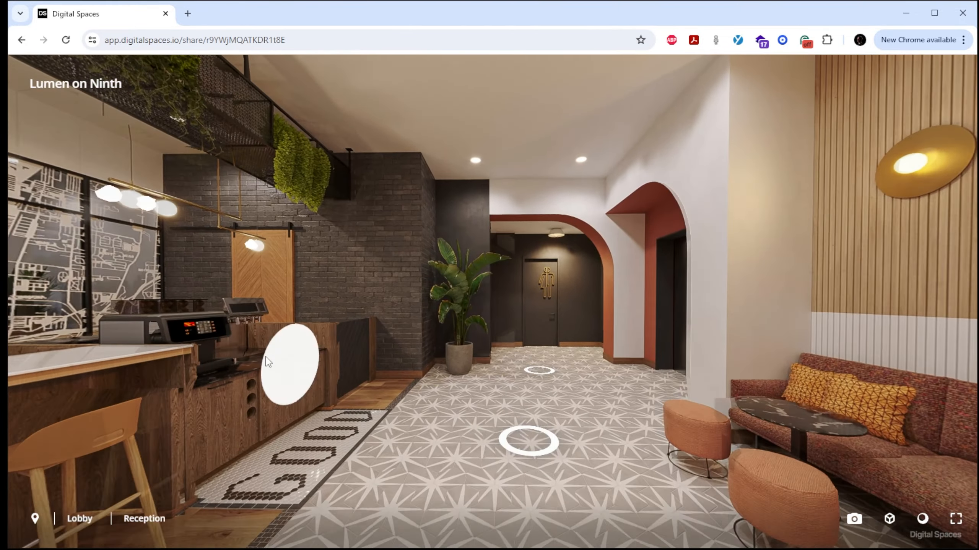
pyautogui.moveTo(269, 362); pyautogui.dragTo(439, 350)
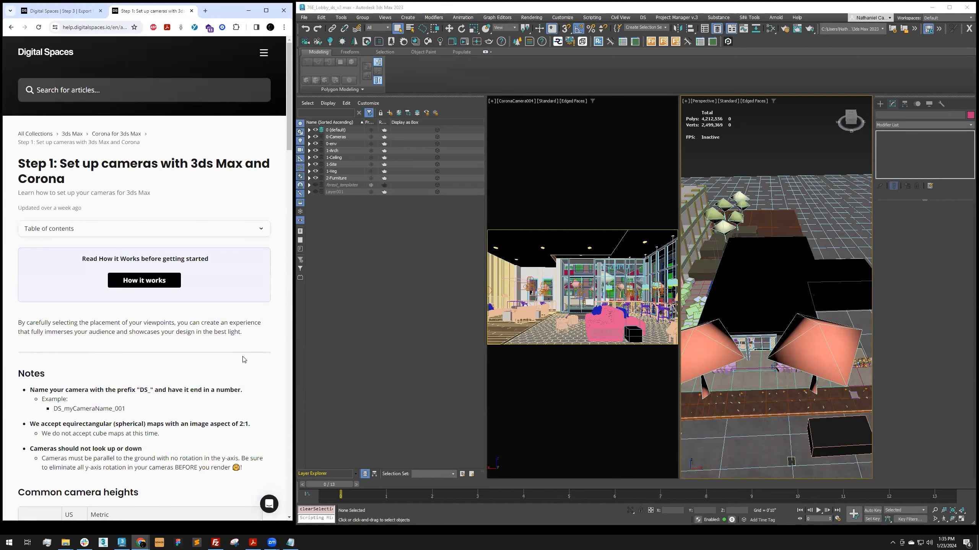
# - Review the camera naming, map format and camera height notes in the help article, down to the Corona Render camera creation section
pyautogui.scroll(-2, 243, 359)
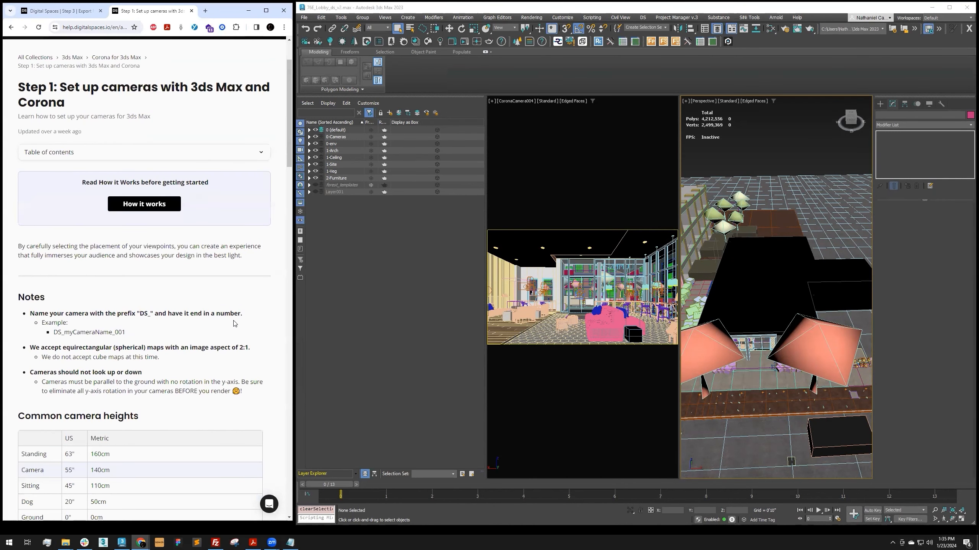
pyautogui.scroll(-1, 235, 323)
pyautogui.moveTo(211, 276); pyautogui.dragTo(57, 276)
pyautogui.click(155, 294)
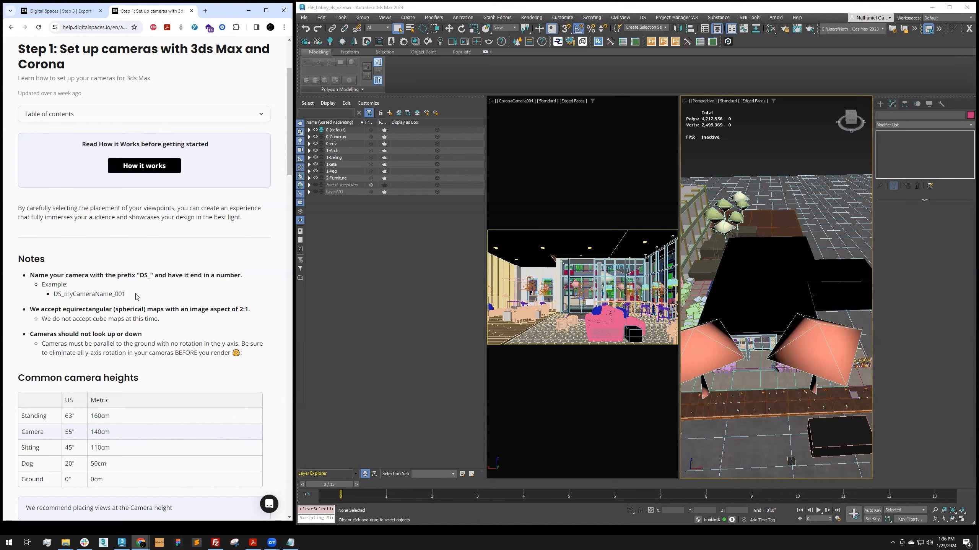
pyautogui.moveTo(136, 296); pyautogui.dragTo(53, 295)
pyautogui.click(54, 295)
pyautogui.scroll(-9, 146, 270)
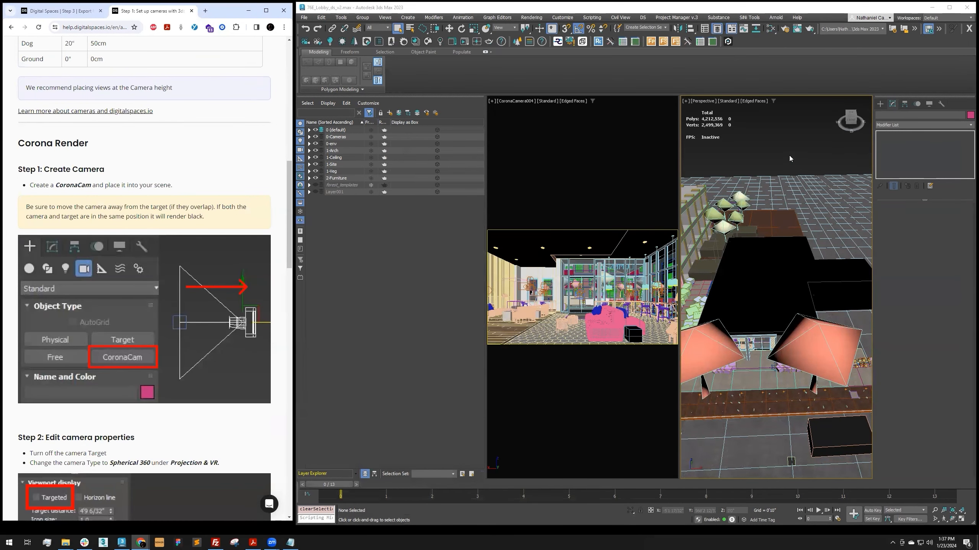
# - In 3ds Max, hide the 0-env, 1-Ceiling, 1-Site and 1-Veg layers and create a targeted CoronaCam outside the front of the building
pyautogui.hotkey('alt', 'w')
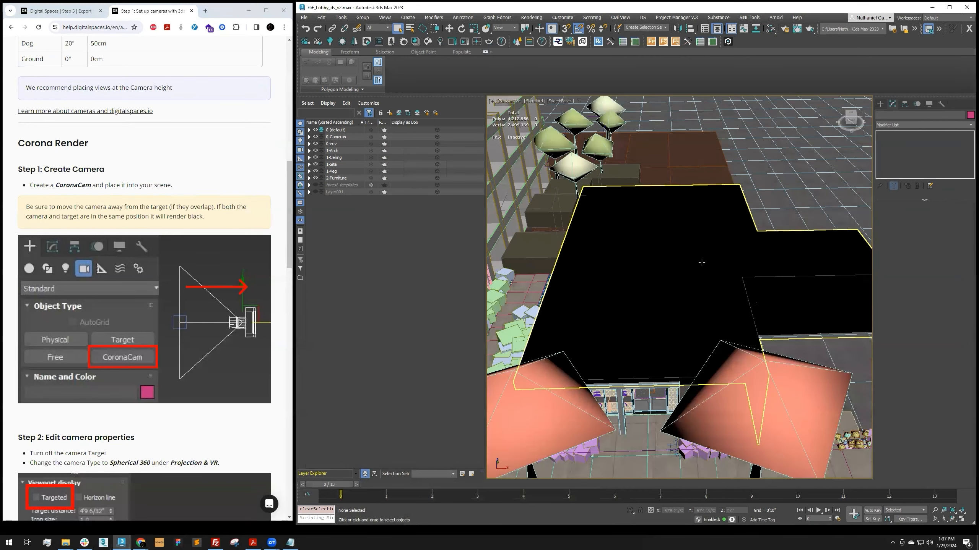
pyautogui.scroll(-5, 736, 239)
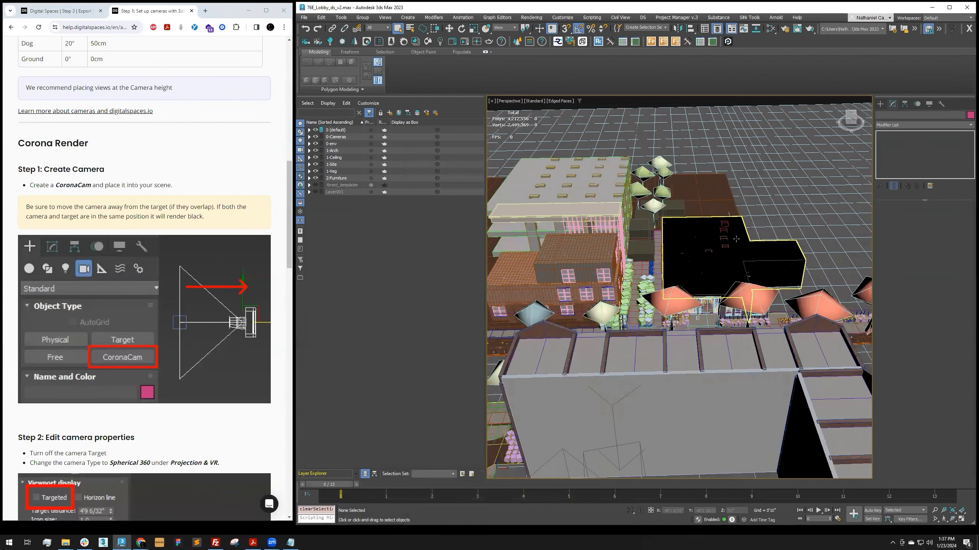
pyautogui.keyDown('alt'); pyautogui.moveTo(736, 239); pyautogui.dragTo(713, 251, button='middle'); pyautogui.keyUp('alt')
pyautogui.click(884, 107)
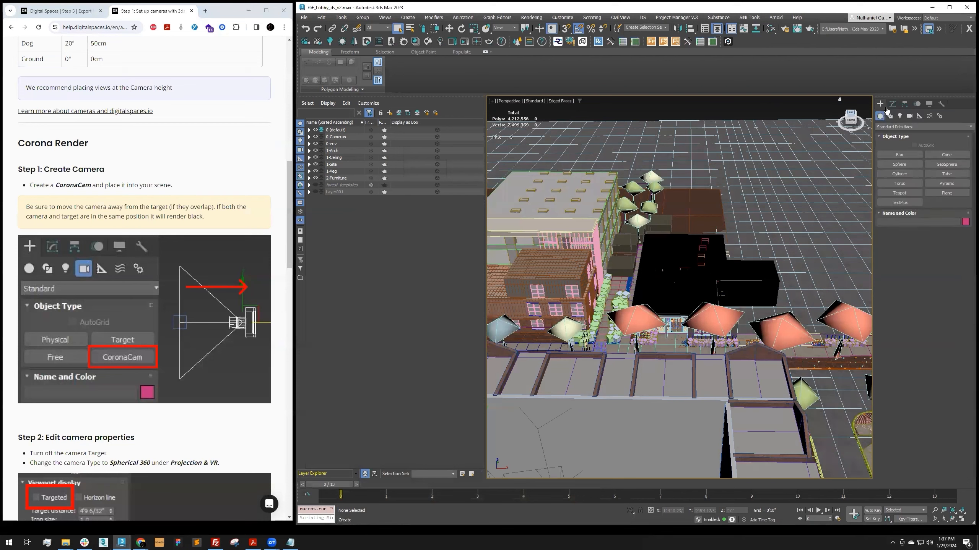
pyautogui.click(910, 116)
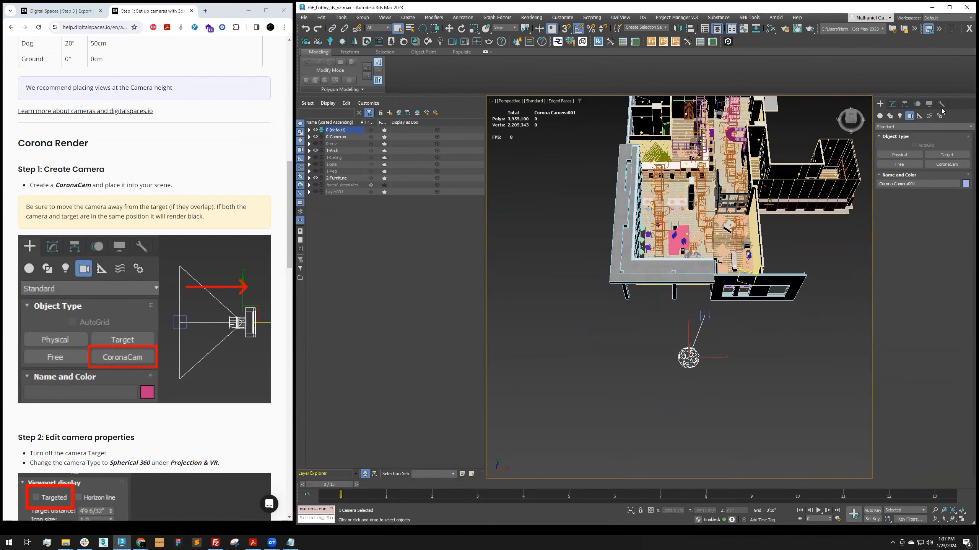
# - Switch the new Corona camera's projection type to Perspective
pyautogui.click(893, 106)
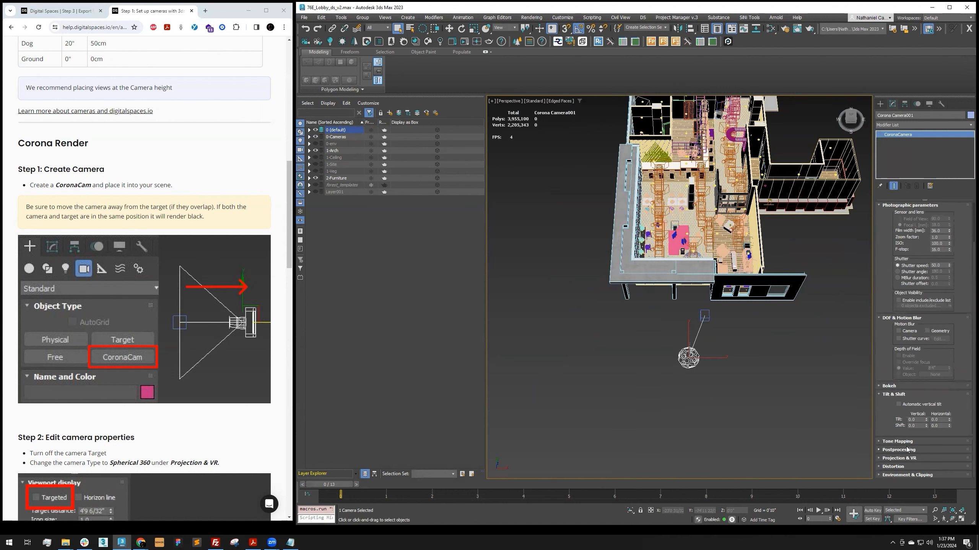
pyautogui.click(903, 459)
pyautogui.click(932, 335)
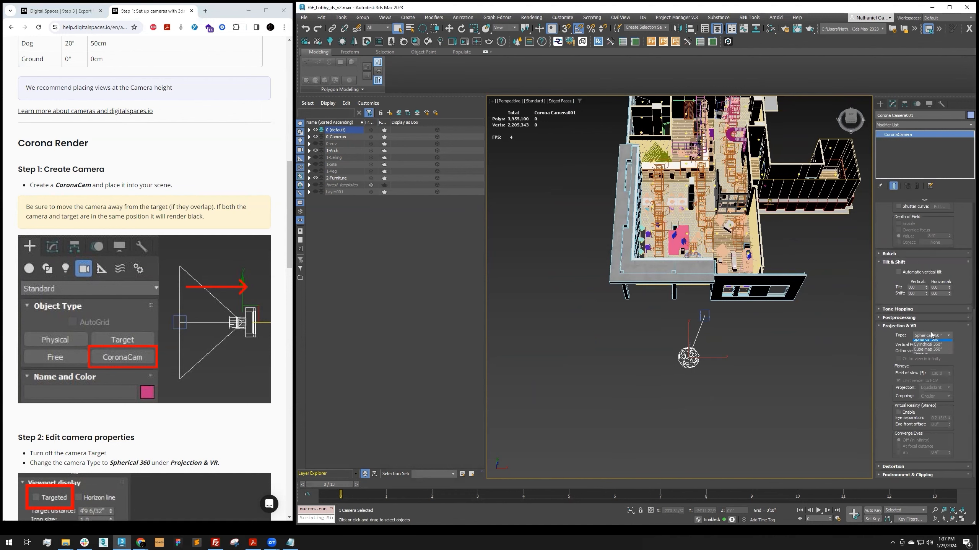
pyautogui.click(926, 342)
pyautogui.click(931, 335)
pyautogui.click(924, 347)
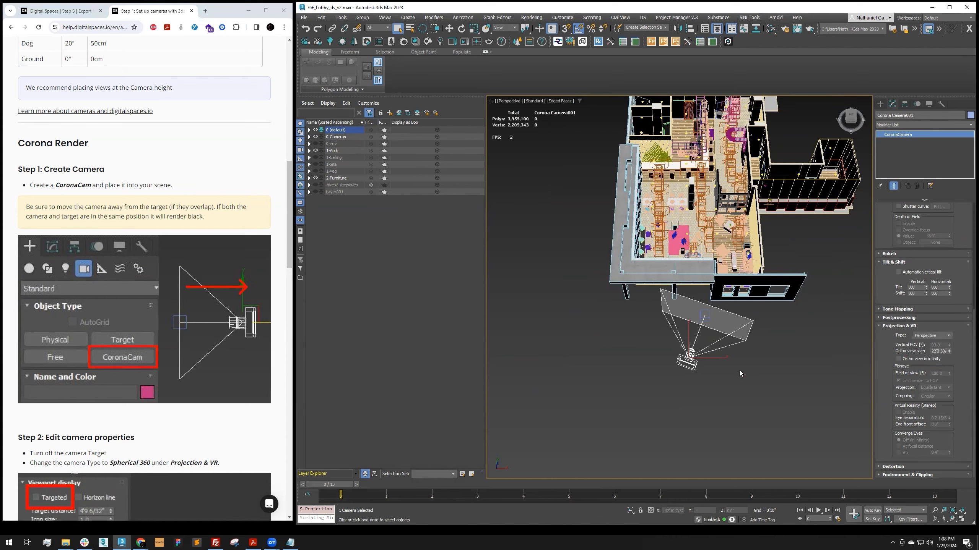
pyautogui.moveTo(722, 362); pyautogui.dragTo(718, 368, button='middle')
pyautogui.click(718, 368)
pyautogui.scroll(3, 718, 347)
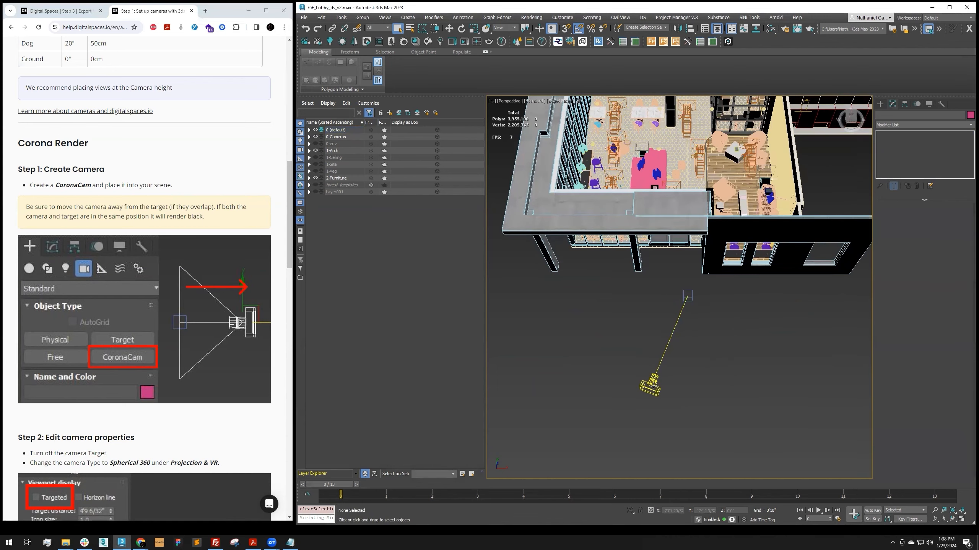
# - Select the Corona camera outside the building and set its projection type to Spherical 360°
pyautogui.scroll(-3, 719, 331)
pyautogui.click(678, 360)
pyautogui.keyDown('alt'); pyautogui.moveTo(682, 357); pyautogui.dragTo(674, 334, button='middle'); pyautogui.keyUp('alt')
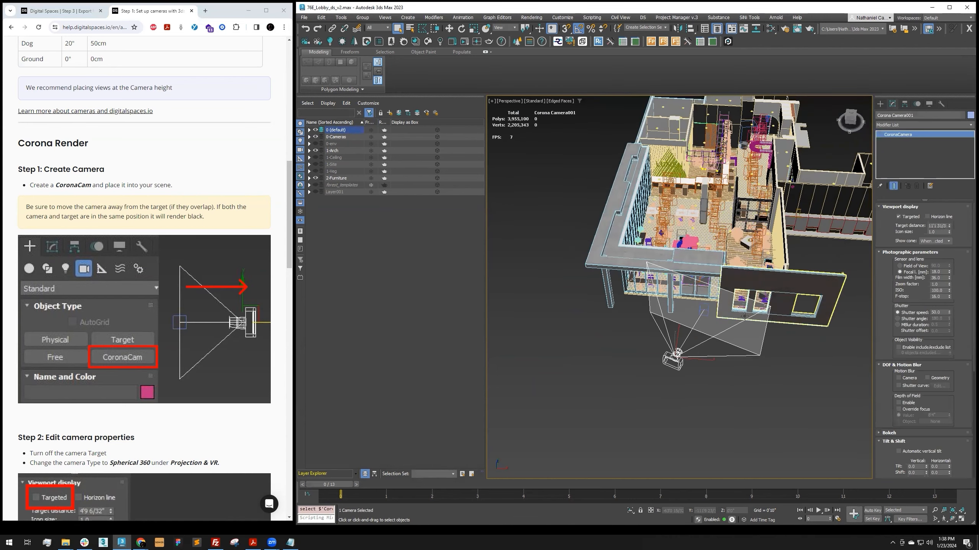
pyautogui.scroll(-5, 887, 386)
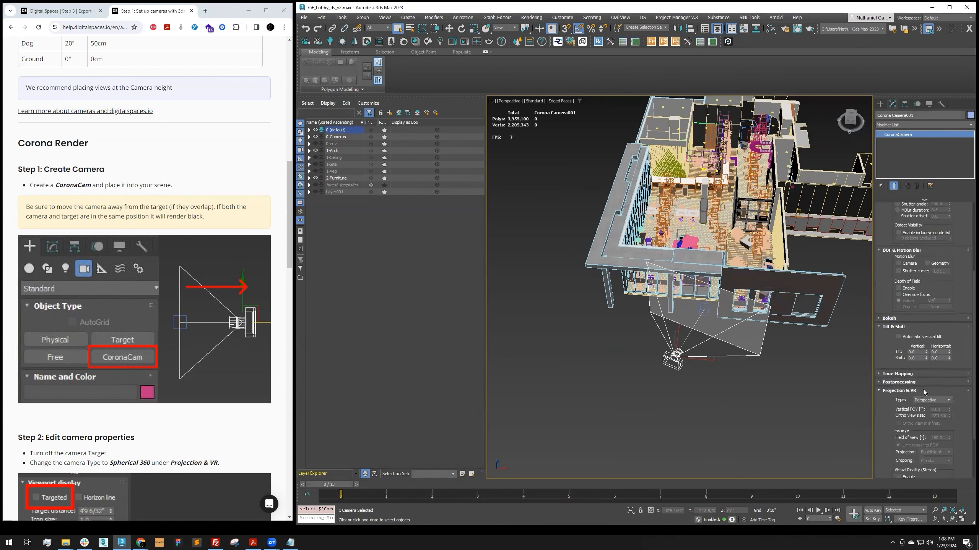
pyautogui.click(932, 400)
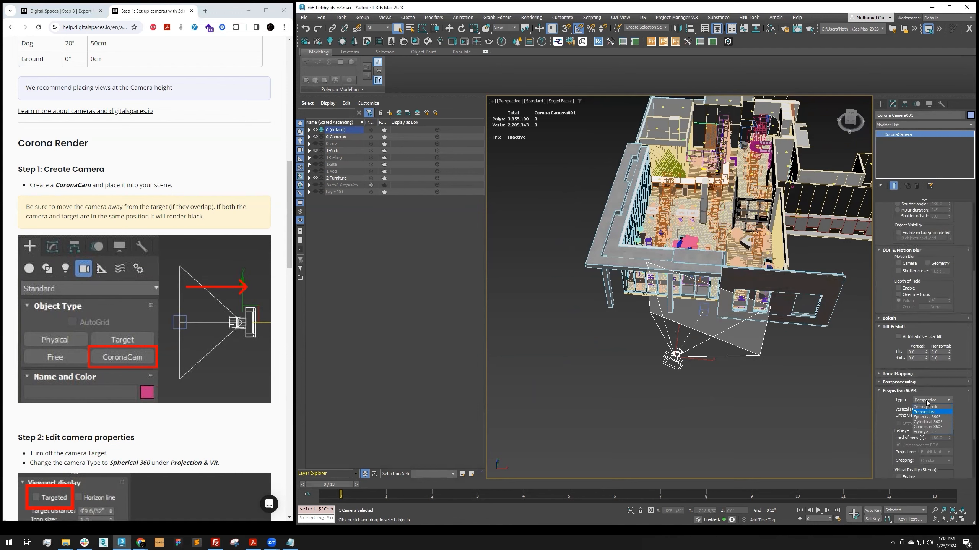
pyautogui.click(940, 418)
pyautogui.moveTo(716, 323); pyautogui.dragTo(685, 345, button='middle')
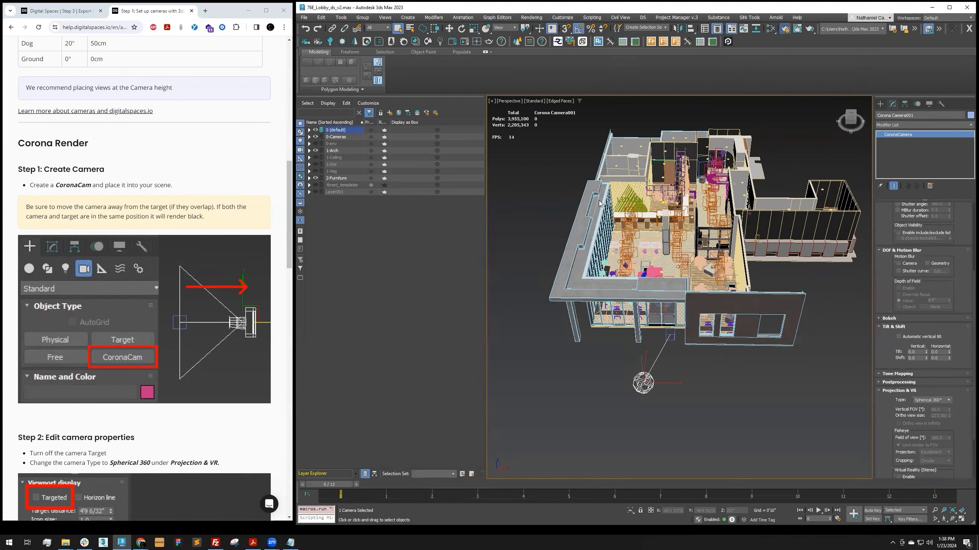
# - Open the Render Setup window and turn off the Corona camera's Targeted option
pyautogui.press('F10')
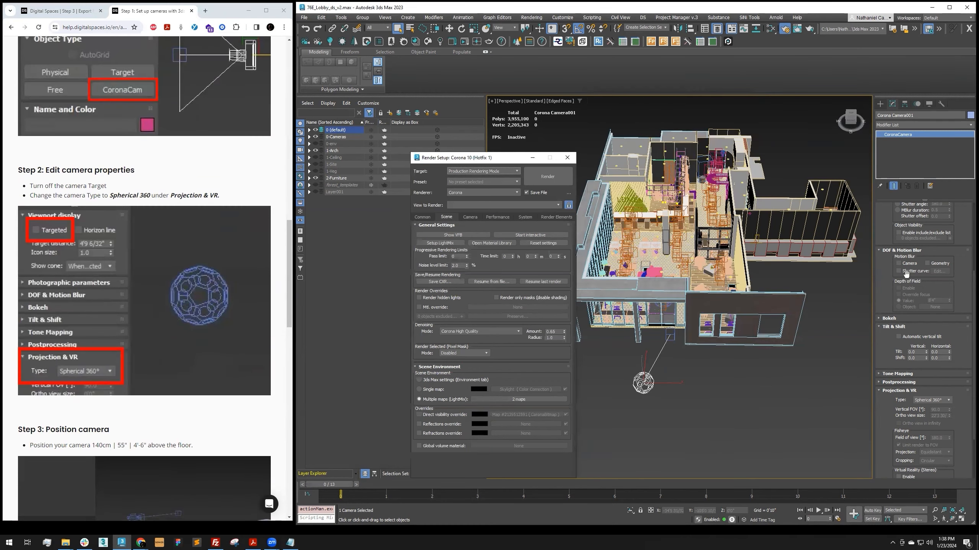
pyautogui.scroll(5, 906, 274)
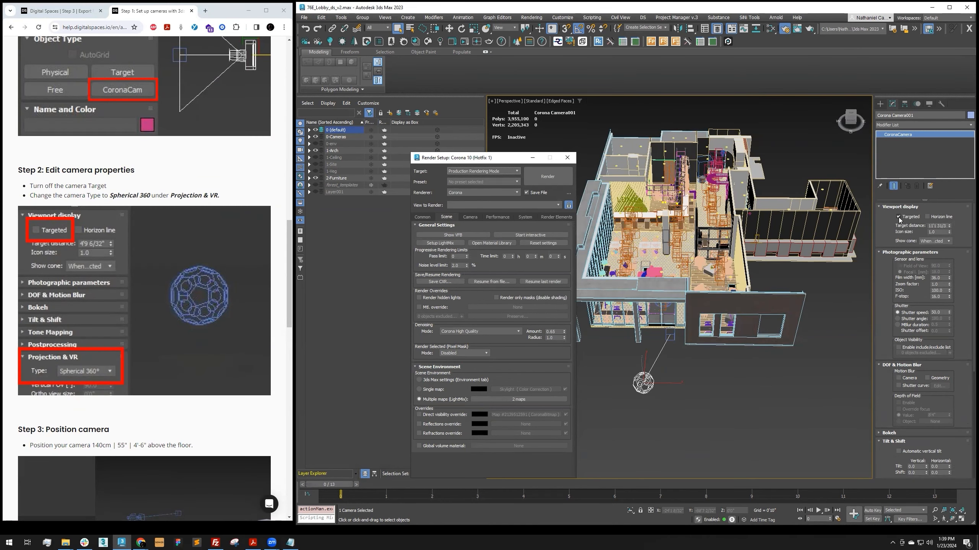
pyautogui.scroll(5, 723, 377)
# - Move the spherical camera into the lobby beside the entrance mat and lower it to floor level, consulting the common camera heights
pyautogui.press('w')
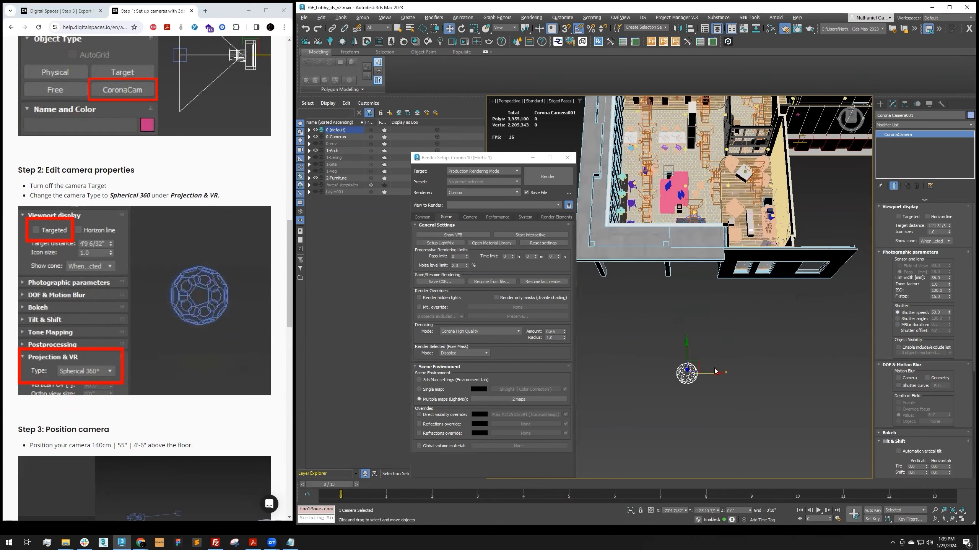
pyautogui.moveTo(703, 367); pyautogui.dragTo(726, 207)
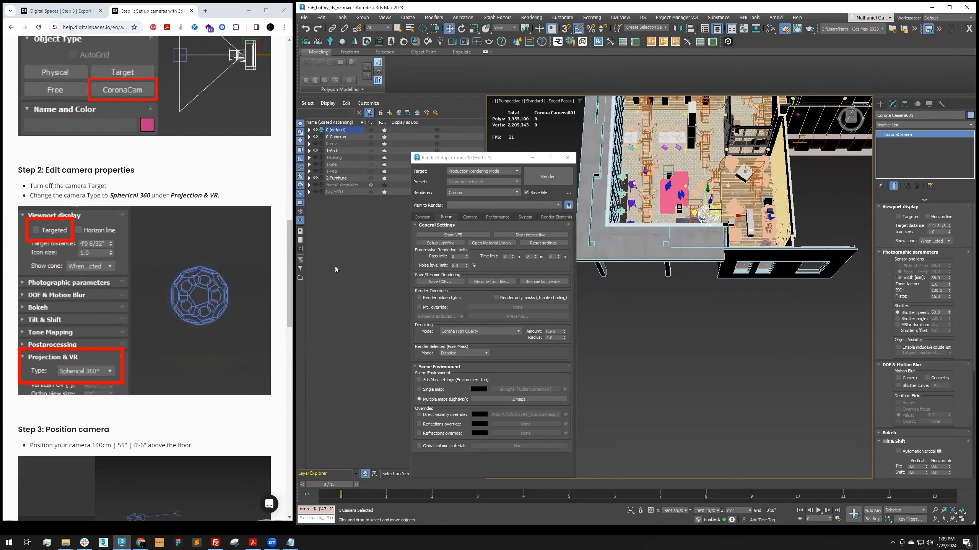
pyautogui.scroll(10, 217, 217)
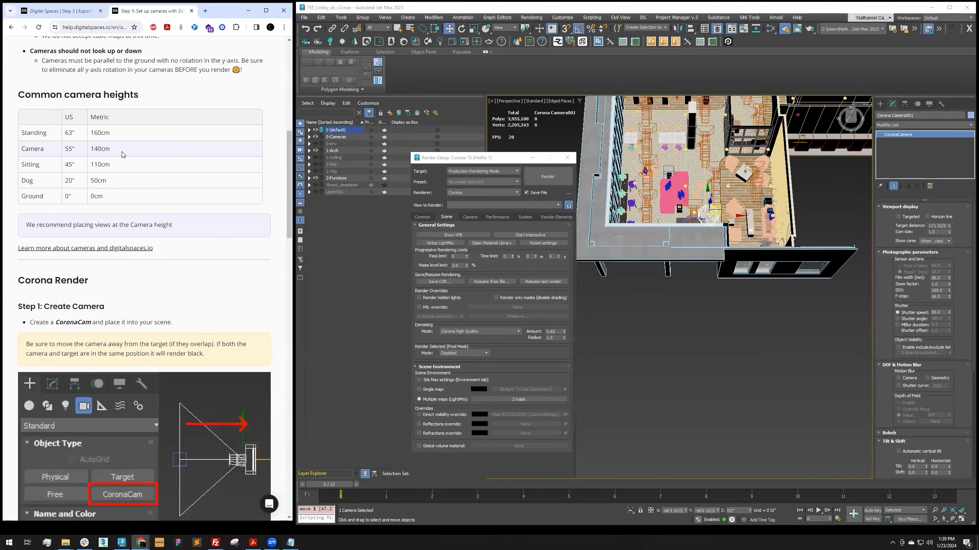
pyautogui.scroll(8, 685, 226)
pyautogui.keyDown('alt'); pyautogui.moveTo(677, 248); pyautogui.dragTo(802, 231, button='middle'); pyautogui.keyUp('alt')
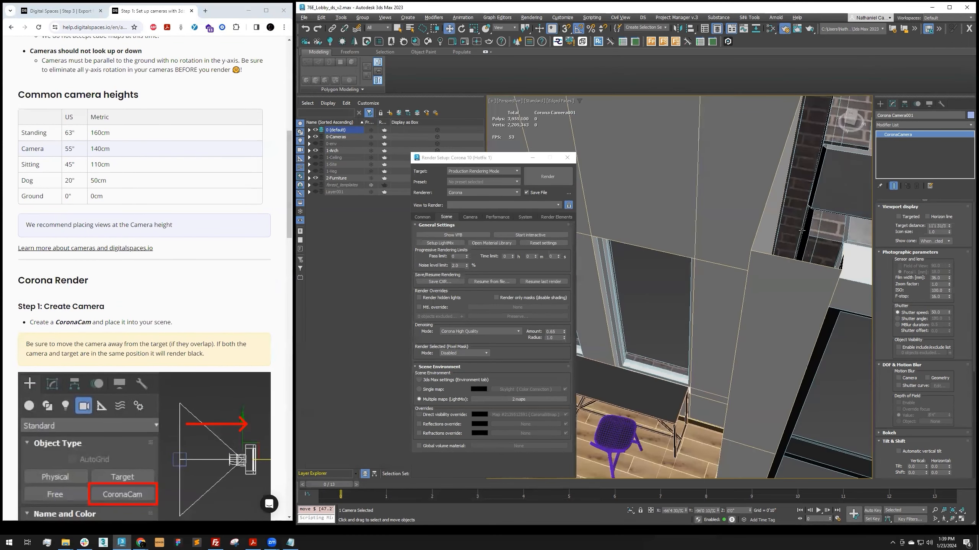
pyautogui.scroll(-5, 720, 222)
pyautogui.moveTo(751, 278); pyautogui.dragTo(782, 174, button='middle')
pyautogui.moveTo(780, 175); pyautogui.dragTo(769, 351)
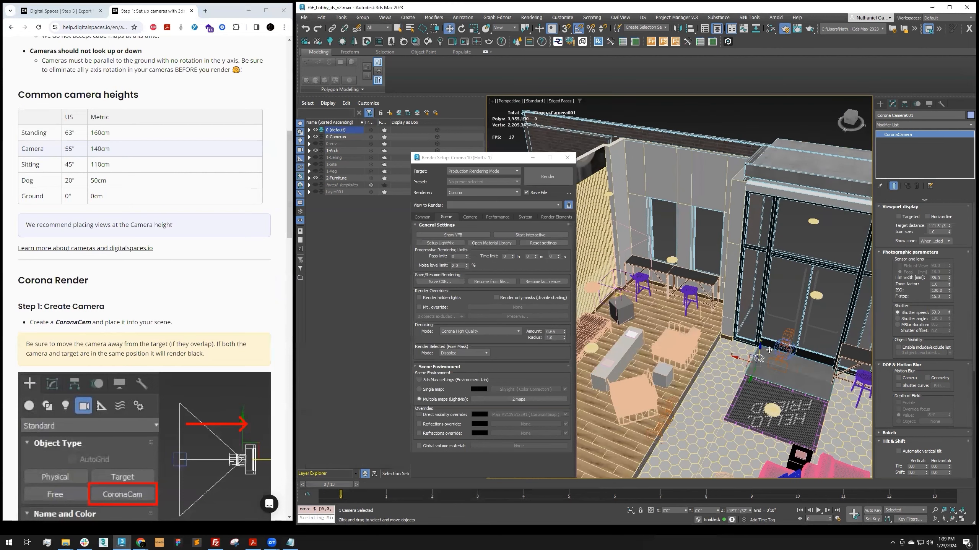
# - Raise the camera from the floor to the recommended camera height with a relative Z offset
pyautogui.scroll(5, 760, 349)
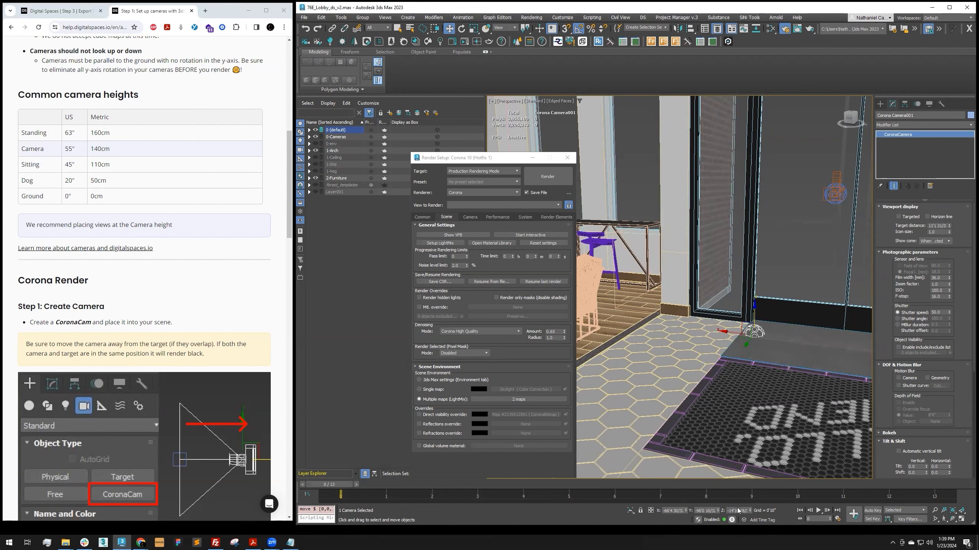
pyautogui.scroll(-5, 758, 342)
pyautogui.click(651, 511)
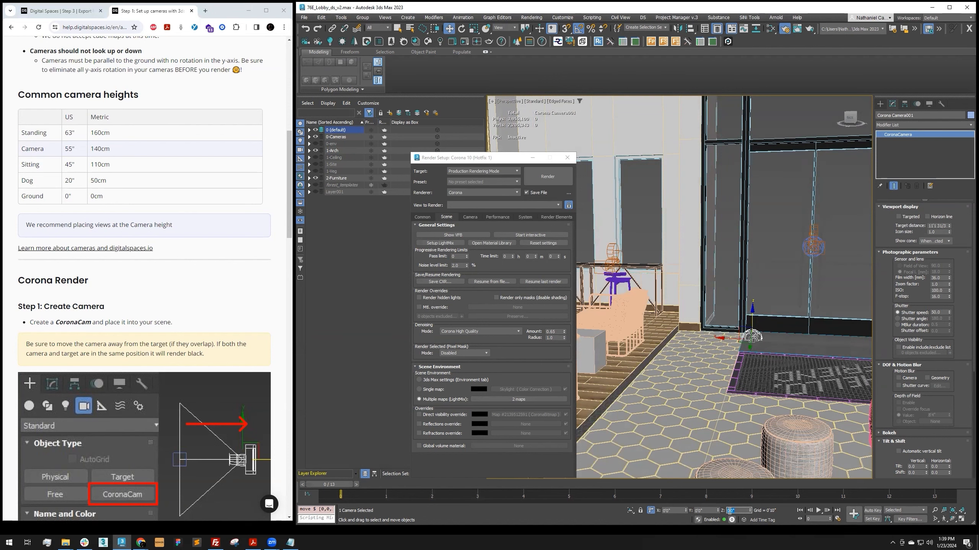
pyautogui.press('Return')
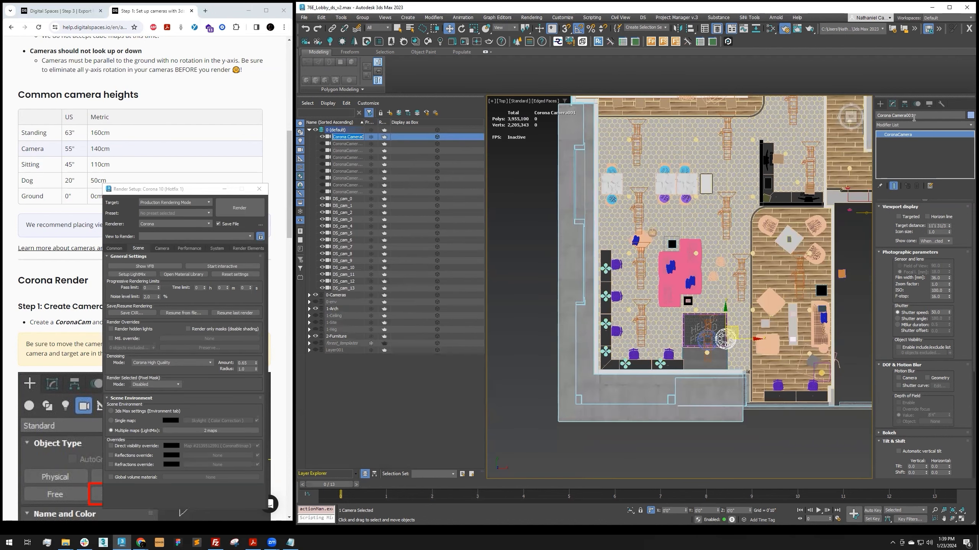
# - Rename the spherical Corona camera as DS_demo_001
pyautogui.moveTo(914, 118); pyautogui.dragTo(855, 116)
pyautogui.write('D')
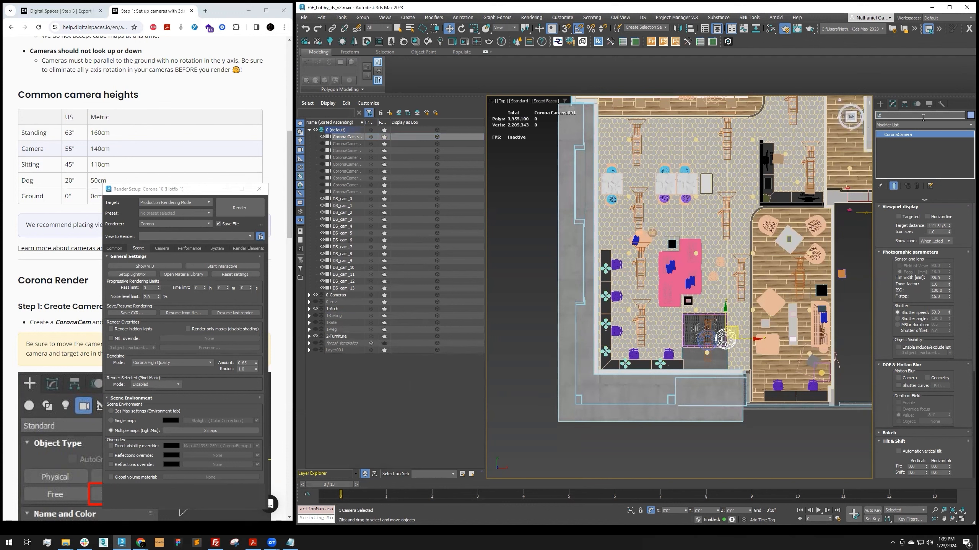
pyautogui.write('S_demo_001')
pyautogui.press('Return')
# - Center the DS_demo_001 camera on the entrance mat and move the Render Setup window clear of the camera height table
pyautogui.hotkey('shift', 'c')
pyautogui.moveTo(743, 317); pyautogui.dragTo(705, 331, button='middle')
pyautogui.moveTo(701, 344)
pyautogui.mouseDown()
pyautogui.moveTo(677, 342)
pyautogui.moveTo(692, 337)
pyautogui.mouseUp()
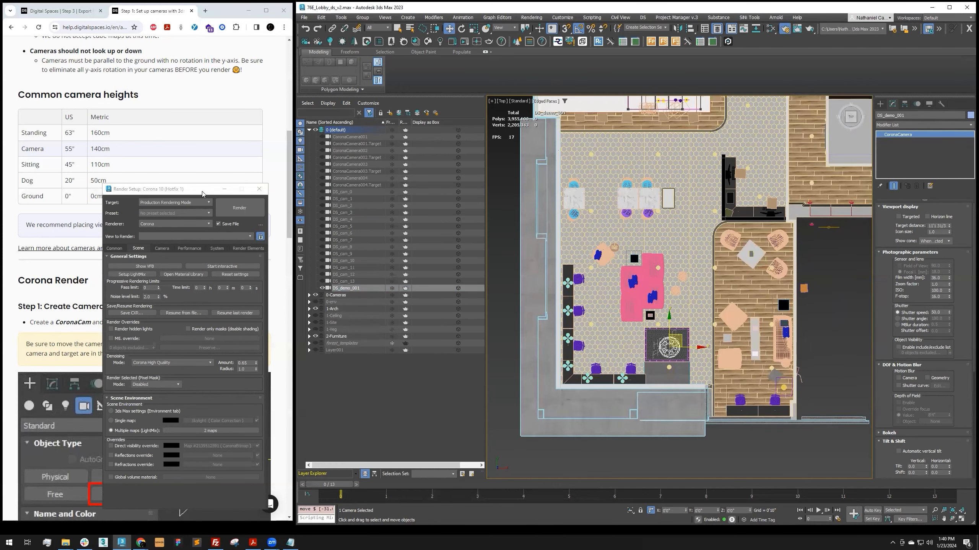
pyautogui.moveTo(203, 194); pyautogui.dragTo(196, 288)
pyautogui.click(704, 289)
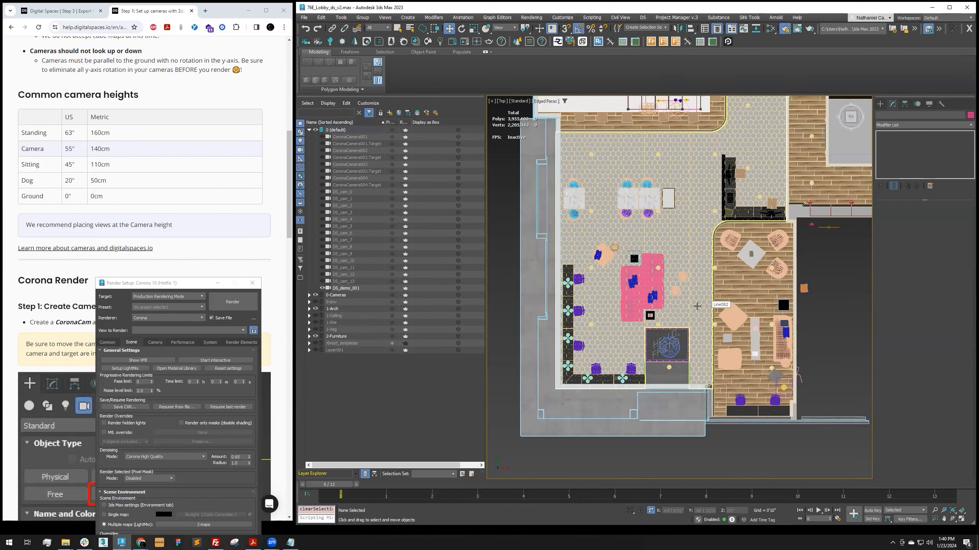
# - Clone DS_demo_001 as a copy named DS_demo_002 and place it between the entrance mat and the window counter seats
pyautogui.moveTo(699, 272); pyautogui.dragTo(694, 277, button='middle')
pyautogui.click(663, 352)
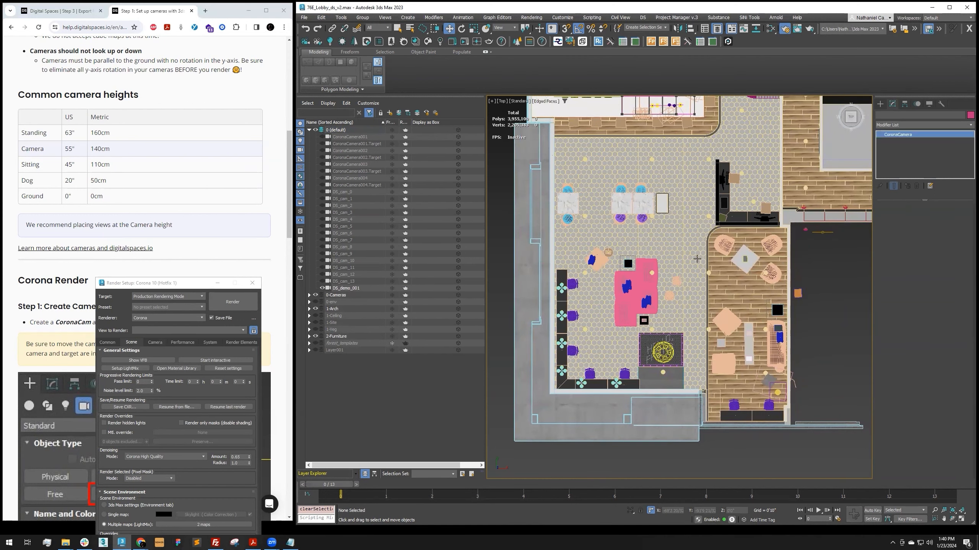
pyautogui.click(663, 352)
pyautogui.moveTo(646, 374); pyautogui.dragTo(655, 363, button='middle')
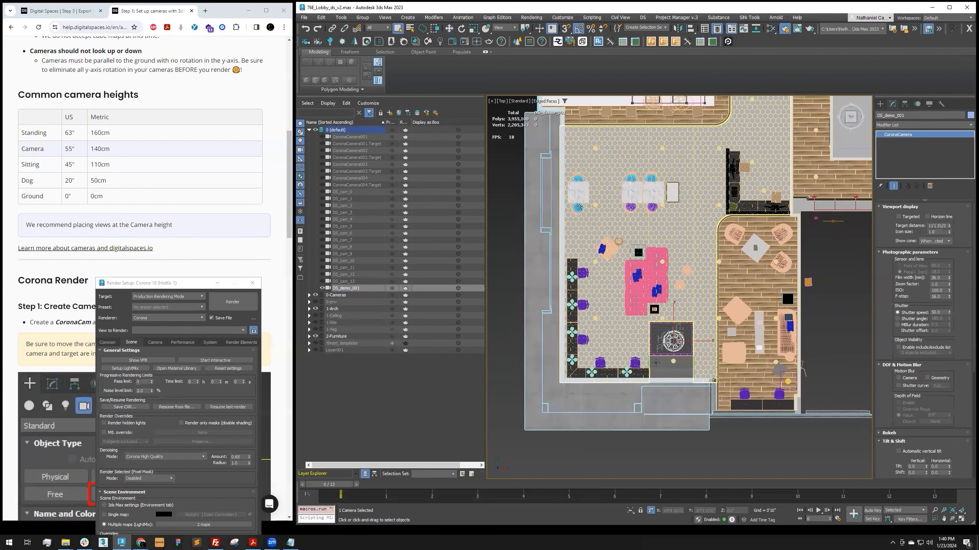
pyautogui.moveTo(699, 282); pyautogui.dragTo(699, 283, button='middle')
pyautogui.hotkey('ctrl', 'v')
pyautogui.click(616, 256)
pyautogui.click(614, 297)
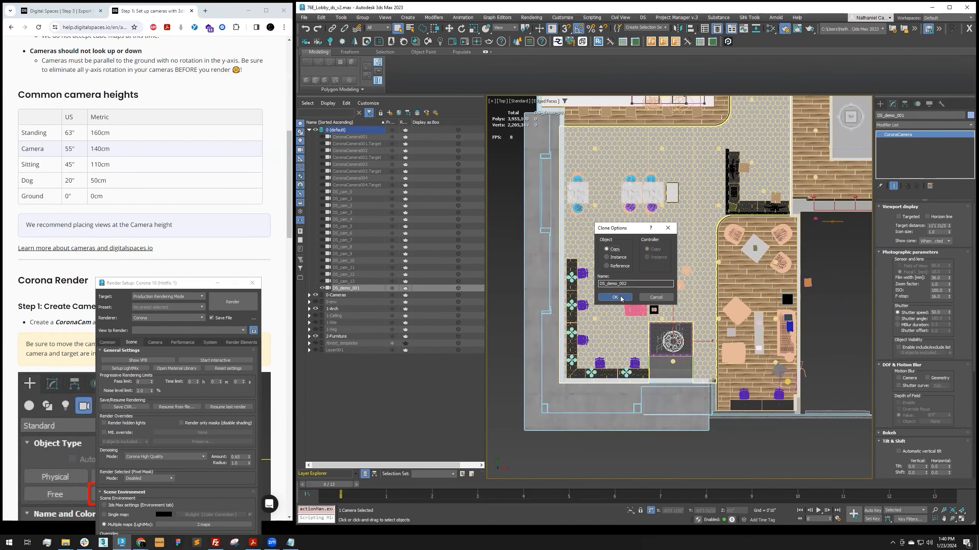
pyautogui.scroll(3, 665, 327)
pyautogui.press('w')
pyautogui.moveTo(686, 338)
pyautogui.mouseDown()
pyautogui.moveTo(604, 335)
pyautogui.moveTo(608, 311)
pyautogui.moveTo(596, 255)
pyautogui.moveTo(594, 340)
pyautogui.mouseUp()
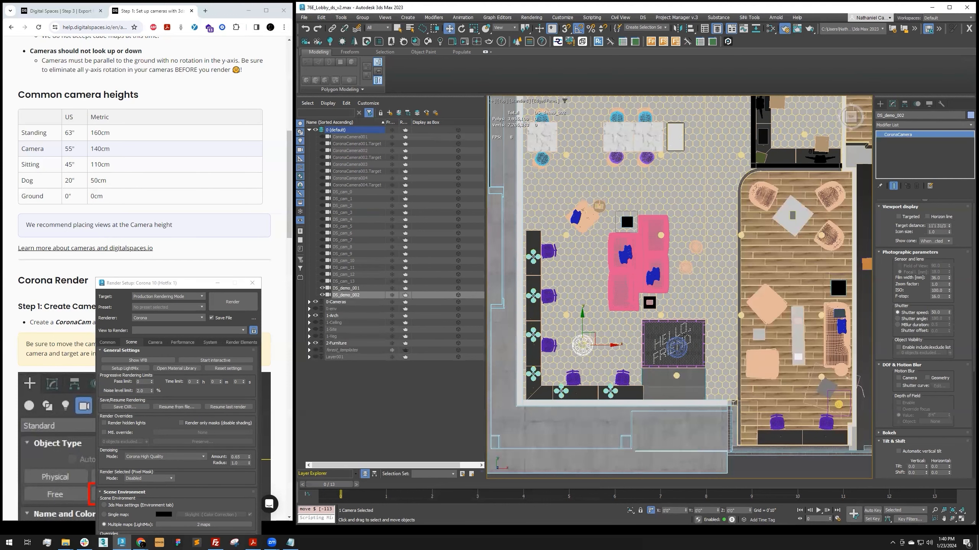
# - Clone DS_demo_002 as a copy named DS_demo_003 and place it between the pink sofa and the wood-floored lounge
pyautogui.moveTo(688, 300); pyautogui.dragTo(690, 287, button='middle')
pyautogui.hotkey('ctrl', 'v')
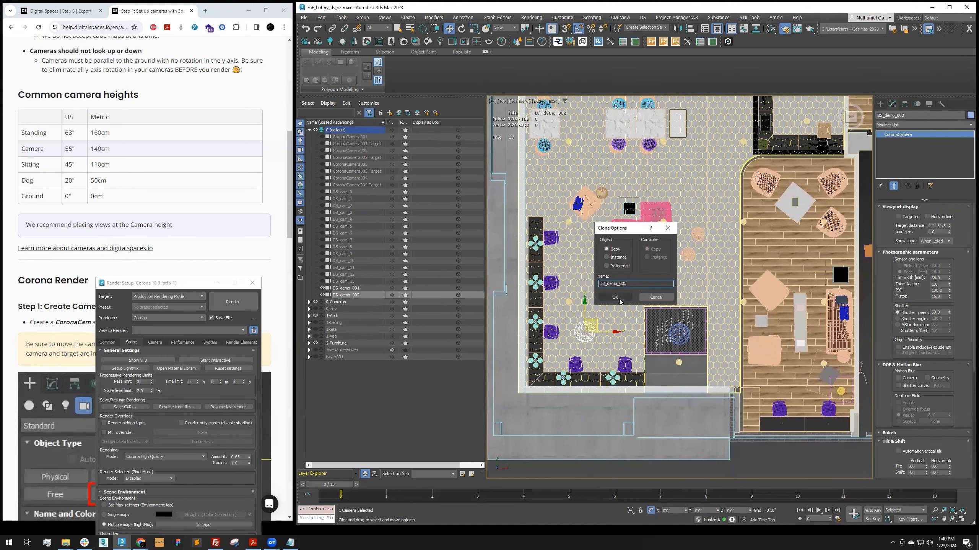
pyautogui.click(625, 300)
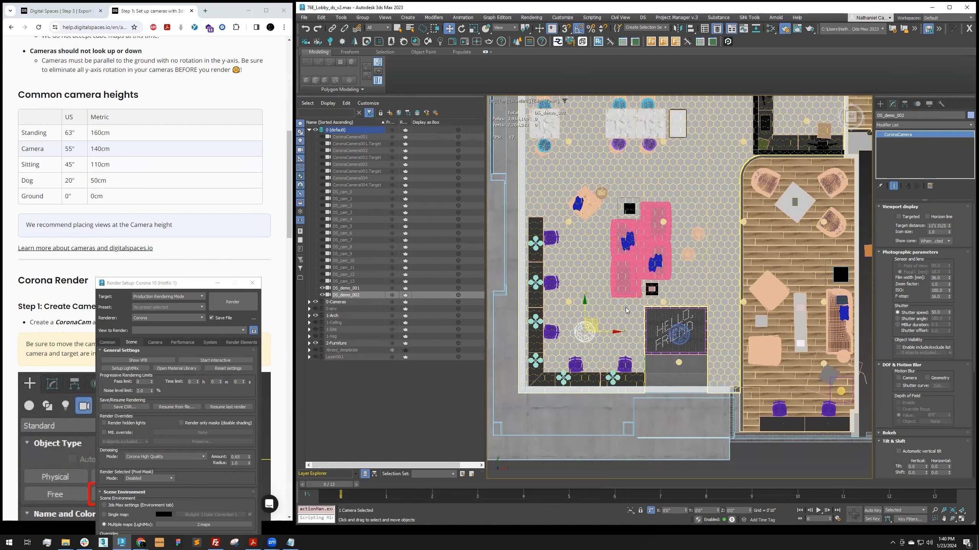
pyautogui.scroll(-2, 582, 335)
pyautogui.moveTo(594, 322); pyautogui.dragTo(693, 265)
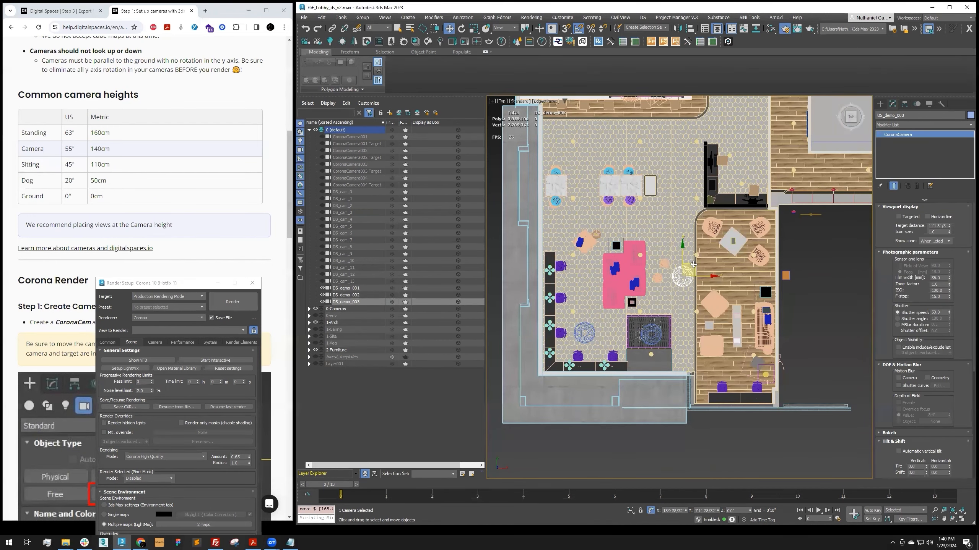
# - Add camera copies DS_demo_004 beside the dining tables and DS_demo_005 on the open floor farther from the entrance
pyautogui.hotkey('ctrl', 'v')
pyautogui.click(626, 296)
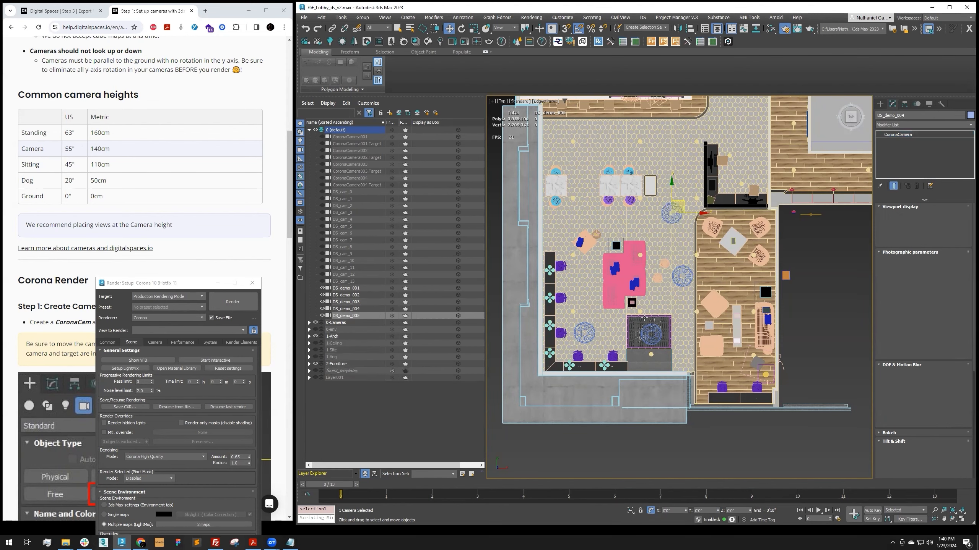
pyautogui.moveTo(679, 207); pyautogui.dragTo(686, 234, button='middle')
pyautogui.moveTo(686, 233); pyautogui.dragTo(691, 152)
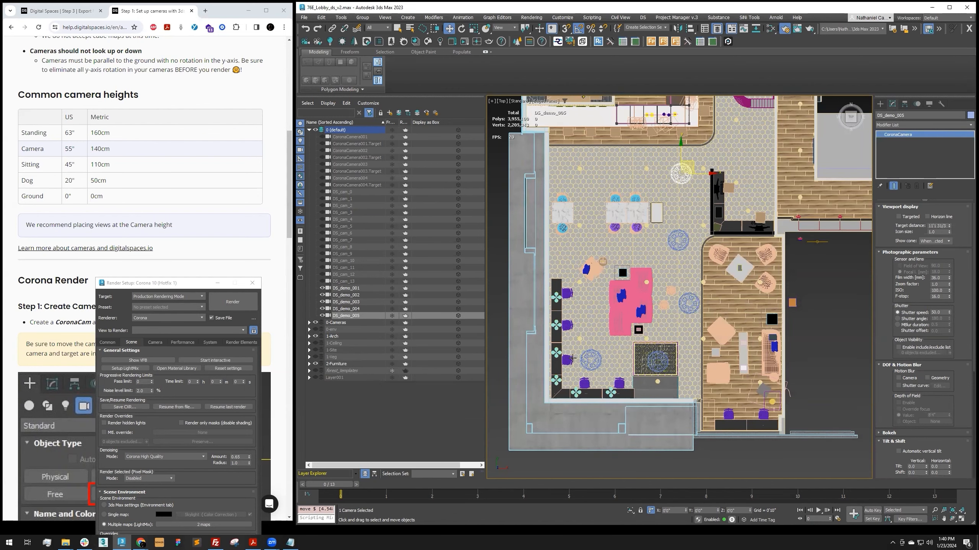
# - Clone DS_demo_005 as a copy named DS_demo_006 and place it in the corridor between the black desk and the purple curved bench
pyautogui.moveTo(692, 190); pyautogui.dragTo(698, 192, button='middle')
pyautogui.hotkey('ctrl', 'v')
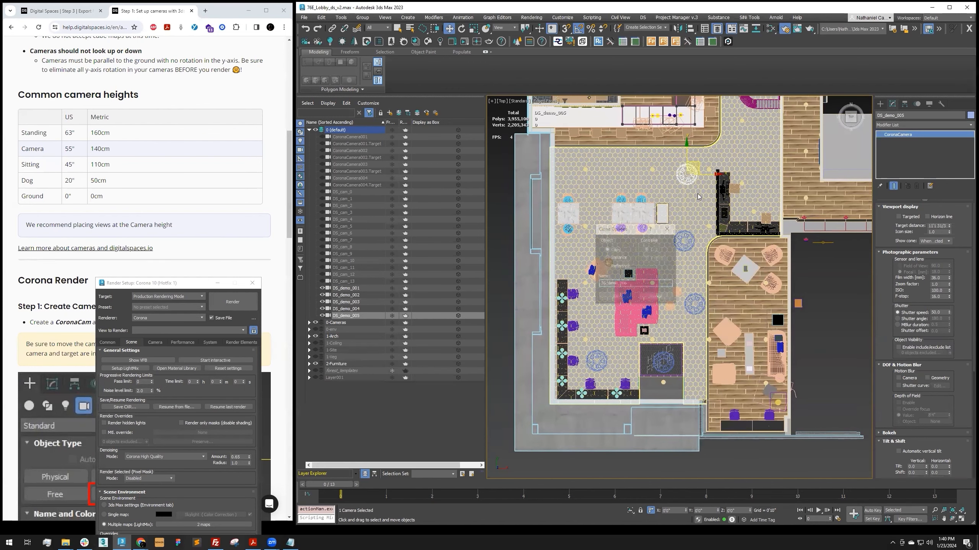
pyautogui.click(620, 297)
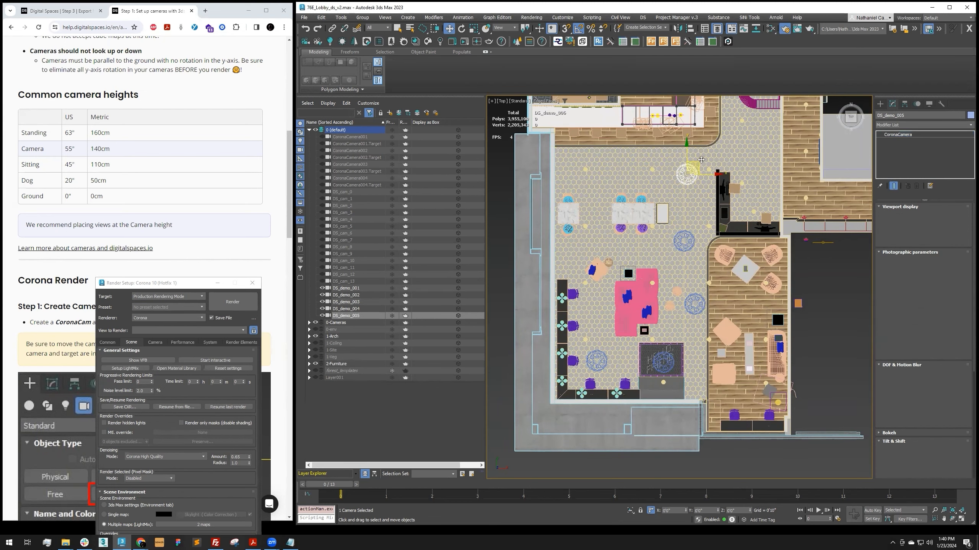
pyautogui.moveTo(698, 165); pyautogui.dragTo(689, 254, button='middle')
pyautogui.scroll(-2, 689, 254)
pyautogui.moveTo(697, 247)
pyautogui.mouseDown()
pyautogui.moveTo(700, 324)
pyautogui.moveTo(694, 241)
pyautogui.moveTo(773, 211)
pyautogui.mouseUp()
pyautogui.moveTo(759, 229); pyautogui.dragTo(768, 223, button='middle')
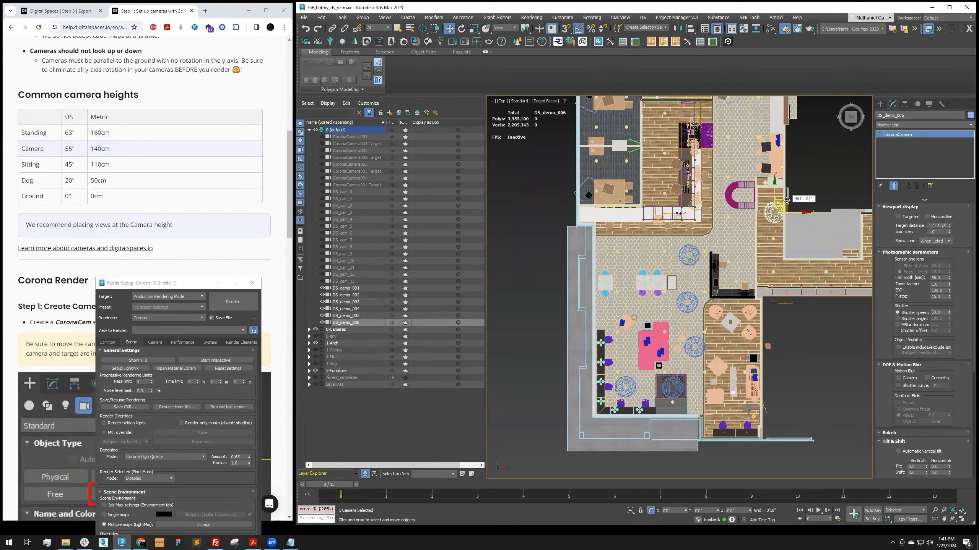
pyautogui.moveTo(787, 200); pyautogui.dragTo(749, 227)
pyautogui.scroll(3, 747, 225)
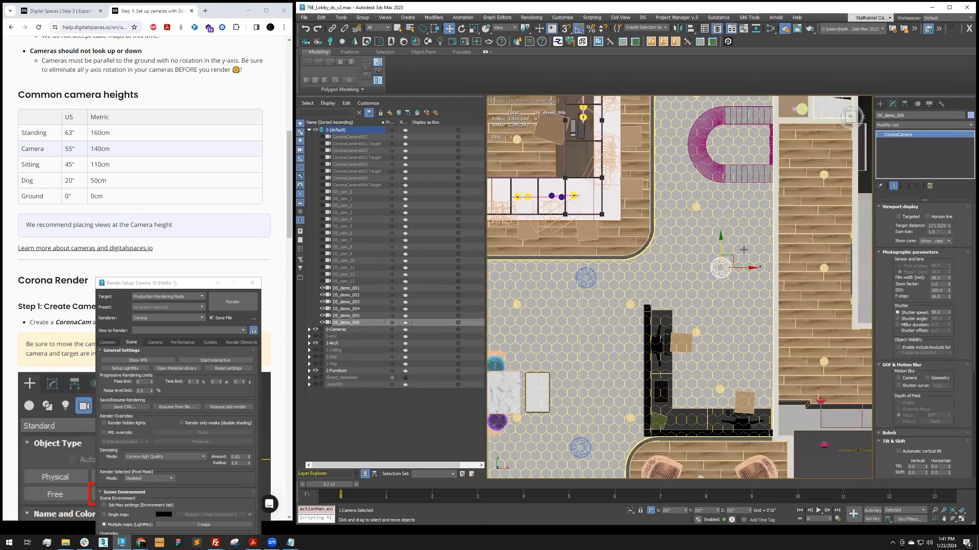
# - Clone DS_demo_006 as DS_demo_007 and place the copy inside the purple curved bench
pyautogui.scroll(-1, 744, 234)
pyautogui.moveTo(742, 234); pyautogui.dragTo(757, 288, button='middle')
pyautogui.keyDown('shift'); pyautogui.moveTo(744, 224); pyautogui.dragTo(744, 211); pyautogui.keyUp('shift')
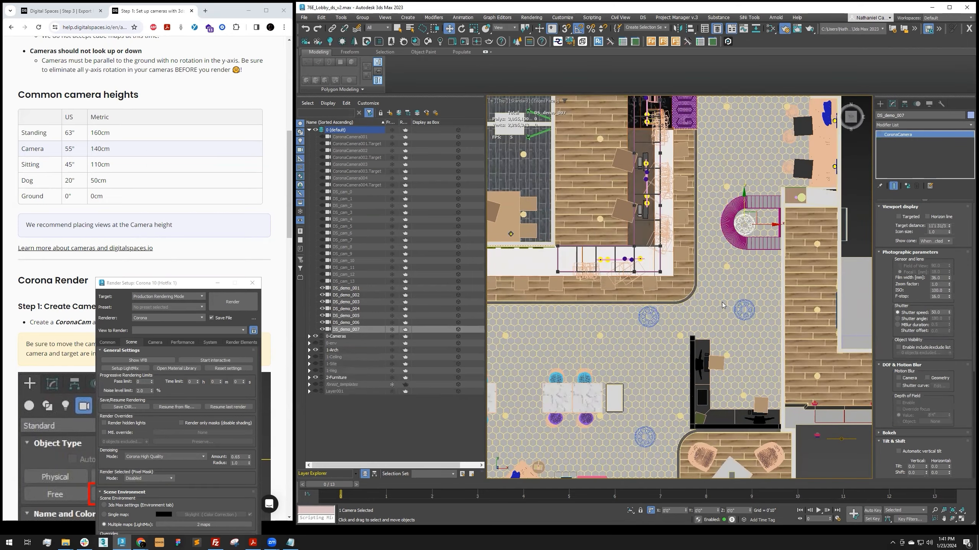
# - Clone the camera beside the dining tables and place the copy across the lobby on the window side
pyautogui.scroll(-2, 731, 316)
pyautogui.scroll(-2, 732, 315)
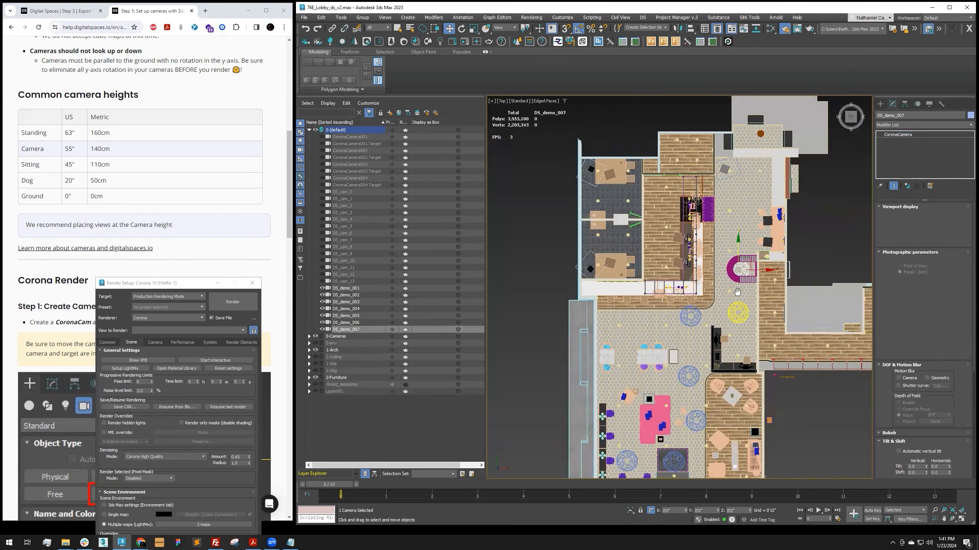
pyautogui.moveTo(684, 370); pyautogui.dragTo(694, 287, button='middle')
pyautogui.scroll(2, 695, 287)
pyautogui.click(695, 288)
pyautogui.keyDown('shift'); pyautogui.moveTo(715, 284); pyautogui.dragTo(626, 278); pyautogui.keyUp('shift')
pyautogui.click(635, 302)
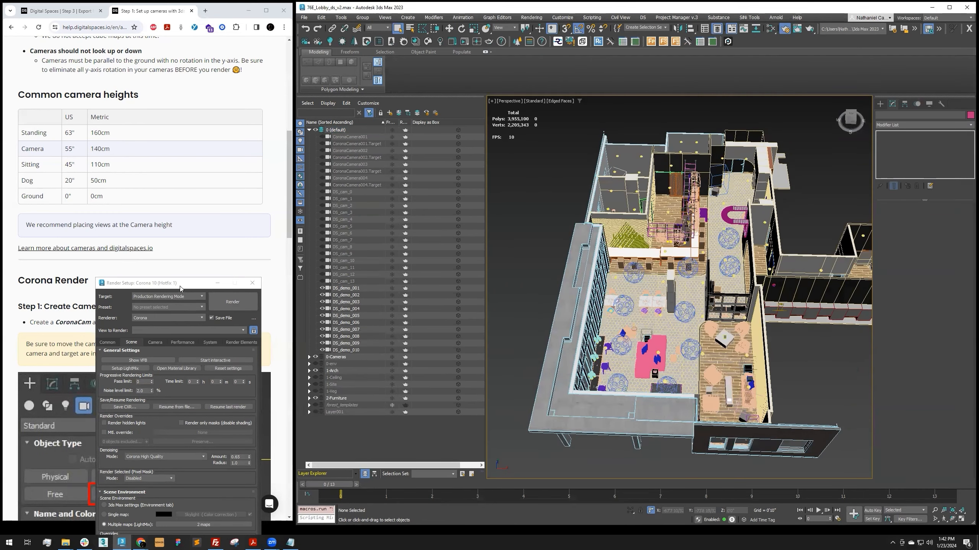
# - Move the Render Setup window beside the viewports and rotate DS_demo_003 horizontally to face the window wall across the pink sofa
pyautogui.click(184, 285)
pyautogui.moveTo(184, 286); pyautogui.dragTo(327, 164)
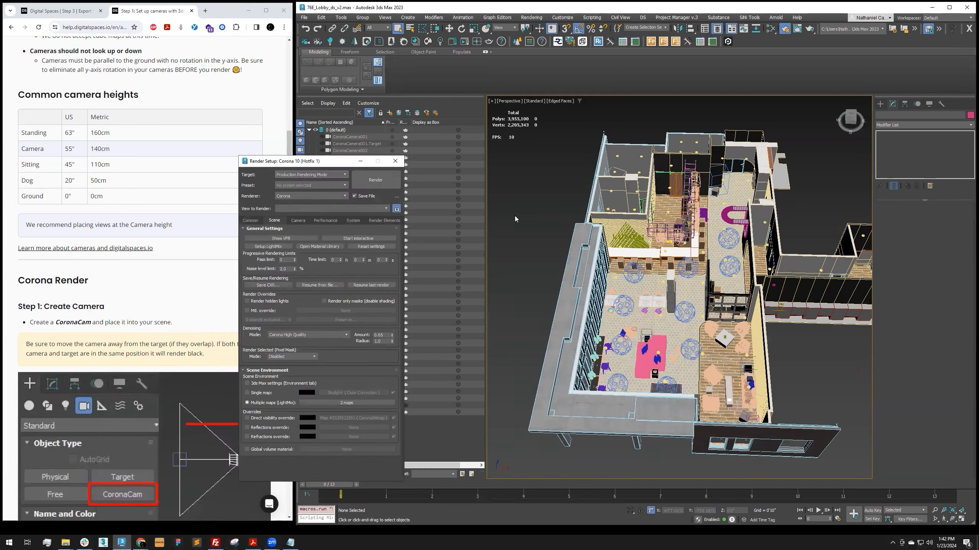
pyautogui.scroll(3, 694, 276)
pyautogui.keyDown('alt'); pyautogui.moveTo(669, 254); pyautogui.dragTo(680, 237, button='middle'); pyautogui.keyUp('alt')
pyautogui.scroll(5, 634, 273)
pyautogui.keyDown('alt'); pyautogui.moveTo(634, 273); pyautogui.dragTo(641, 216, button='middle'); pyautogui.keyUp('alt')
pyautogui.moveTo(724, 447); pyautogui.dragTo(689, 413, button='middle')
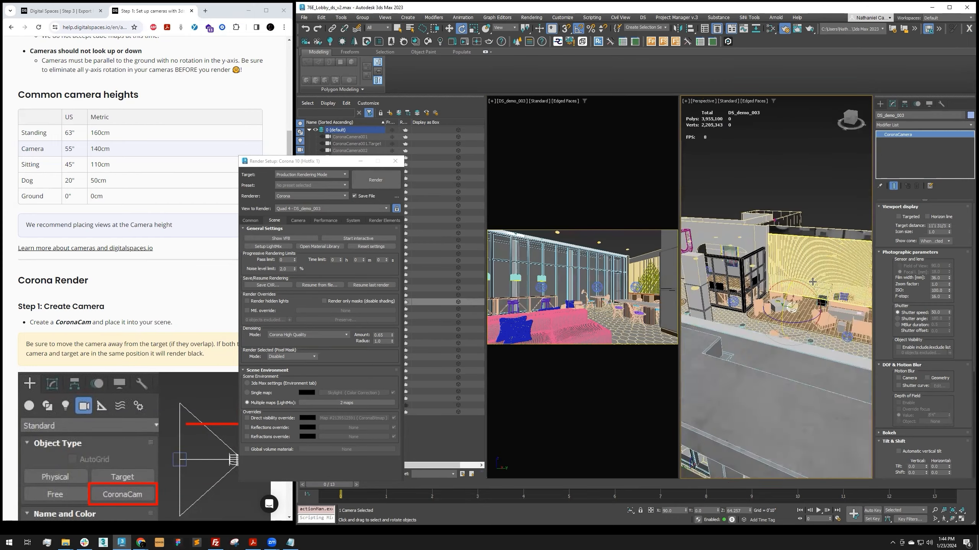
pyautogui.keyDown('alt'); pyautogui.moveTo(778, 270); pyautogui.dragTo(779, 335, button='middle'); pyautogui.keyUp('alt')
pyautogui.moveTo(788, 334)
pyautogui.mouseDown()
pyautogui.moveTo(804, 316)
pyautogui.moveTo(780, 321)
pyautogui.moveTo(797, 318)
pyautogui.moveTo(793, 328)
pyautogui.mouseUp()
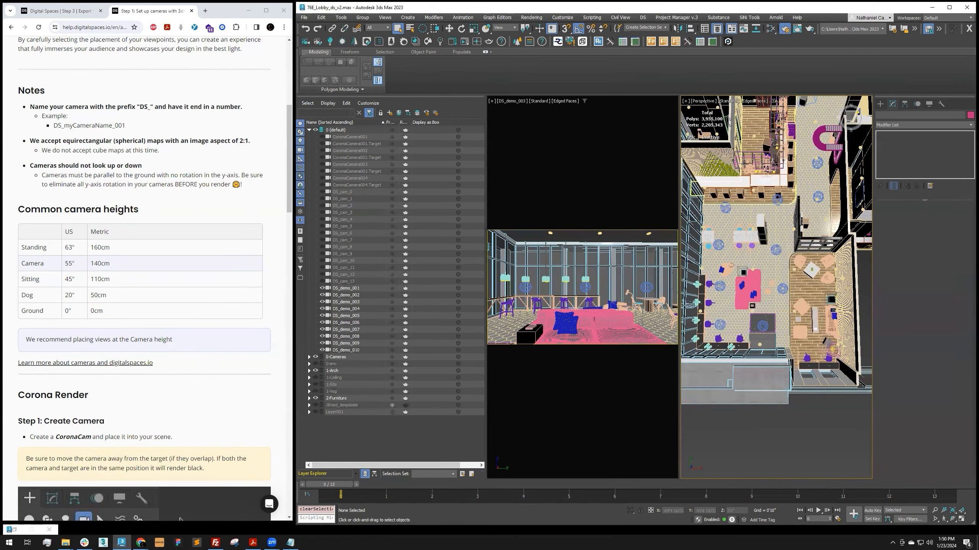
# - Read the Step 2 guide's notes on aspect ratio, image sizes, formats and naming for Corona 360 panos
pyautogui.scroll(-4, 118, 332)
pyautogui.scroll(-15, 111, 339)
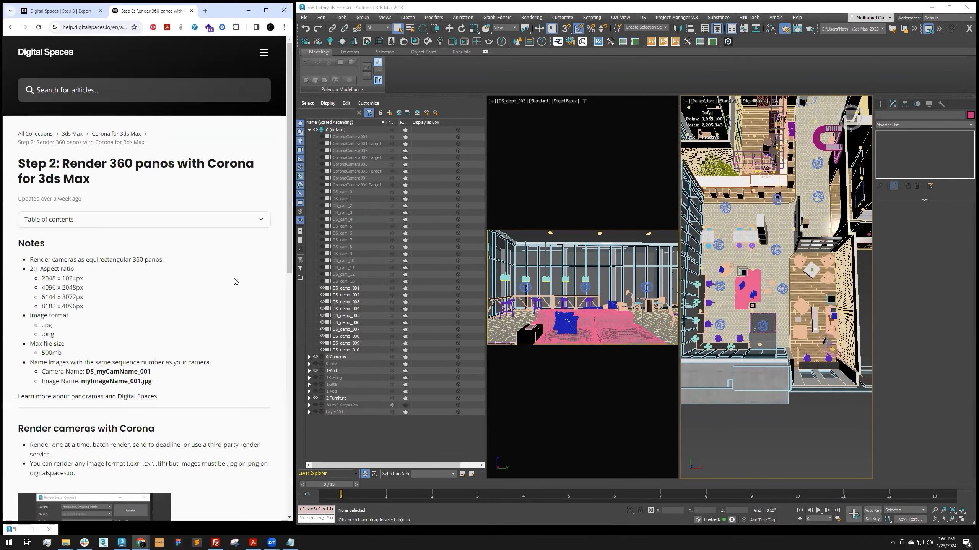
pyautogui.scroll(-1, 203, 269)
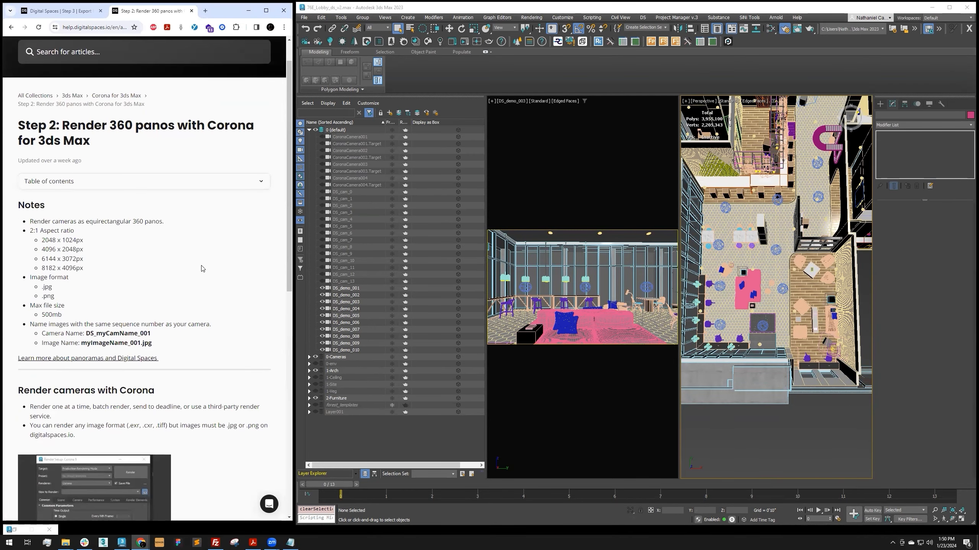
# - Restore the Render Setup window over the viewports and set a custom output size with an image aspect of 2.0
pyautogui.click(788, 426)
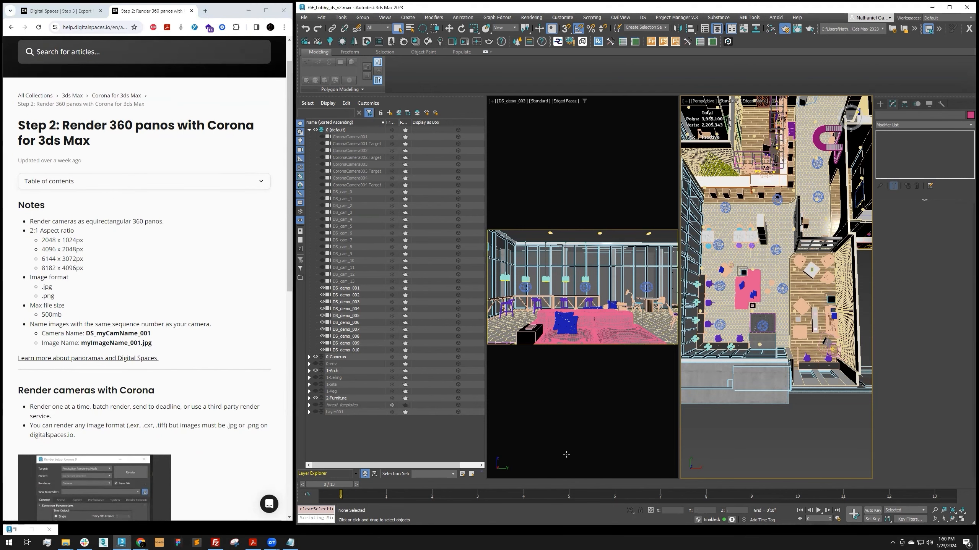
pyautogui.click(33, 530)
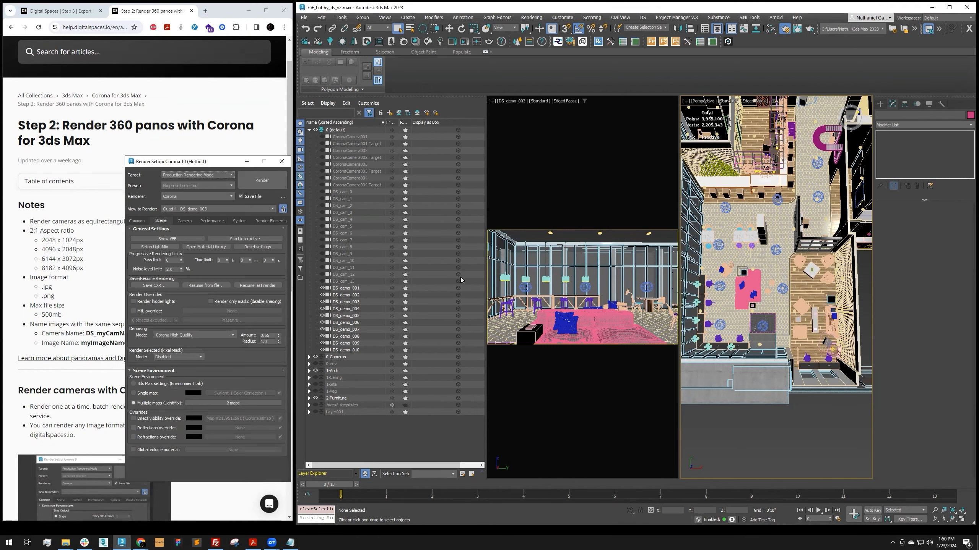
pyautogui.moveTo(208, 165); pyautogui.dragTo(640, 108)
pyautogui.click(553, 173)
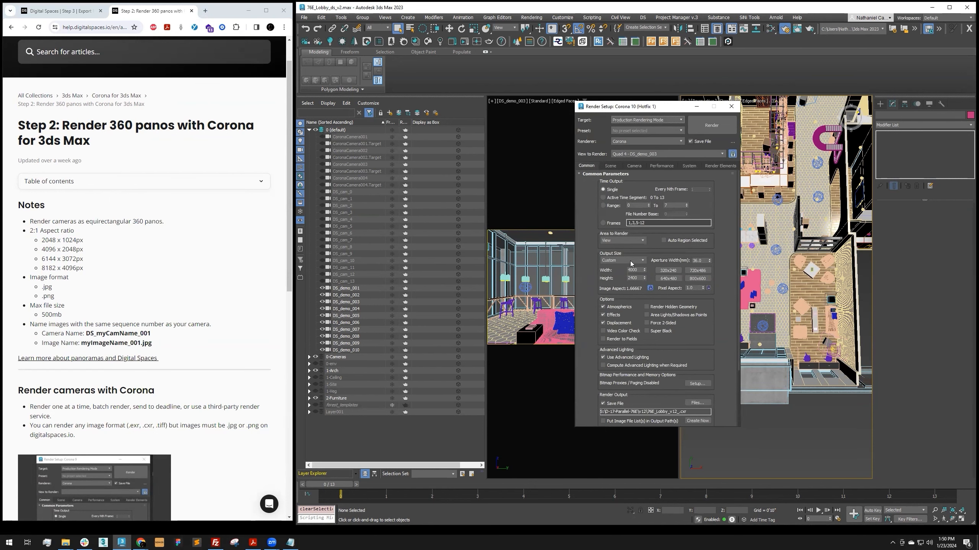
pyautogui.click(630, 261)
pyautogui.click(608, 267)
pyautogui.moveTo(643, 288); pyautogui.dragTo(620, 290)
pyautogui.press('Return')
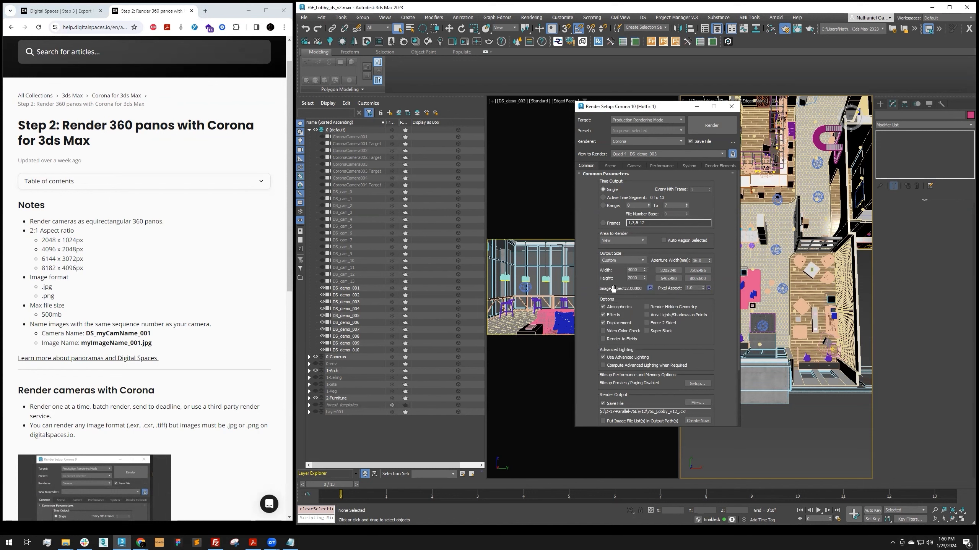
# - Set the render output width to 4096 for a 4096 × 2048 image
pyautogui.doubleClick(640, 272)
pyautogui.click(639, 278)
pyautogui.click(638, 270)
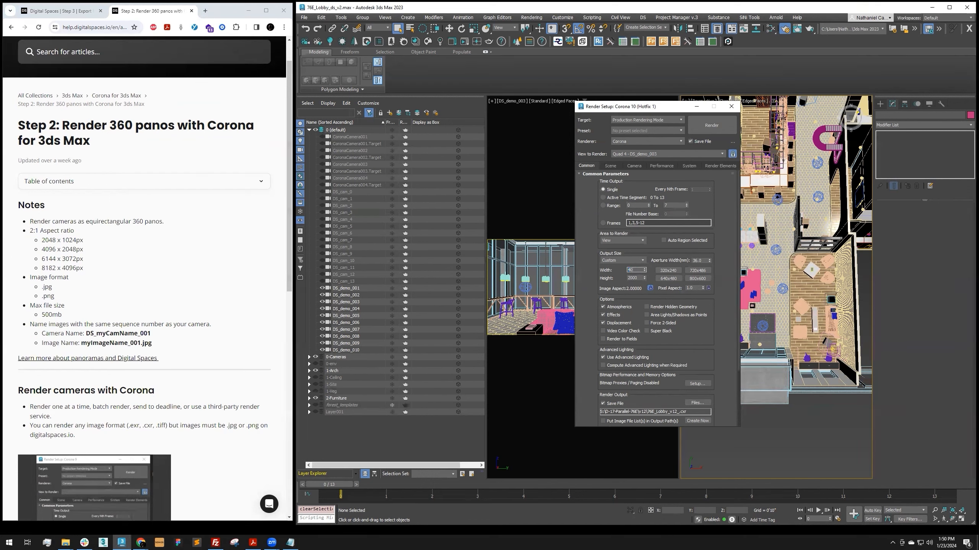
pyautogui.write('96')
pyautogui.press('Return')
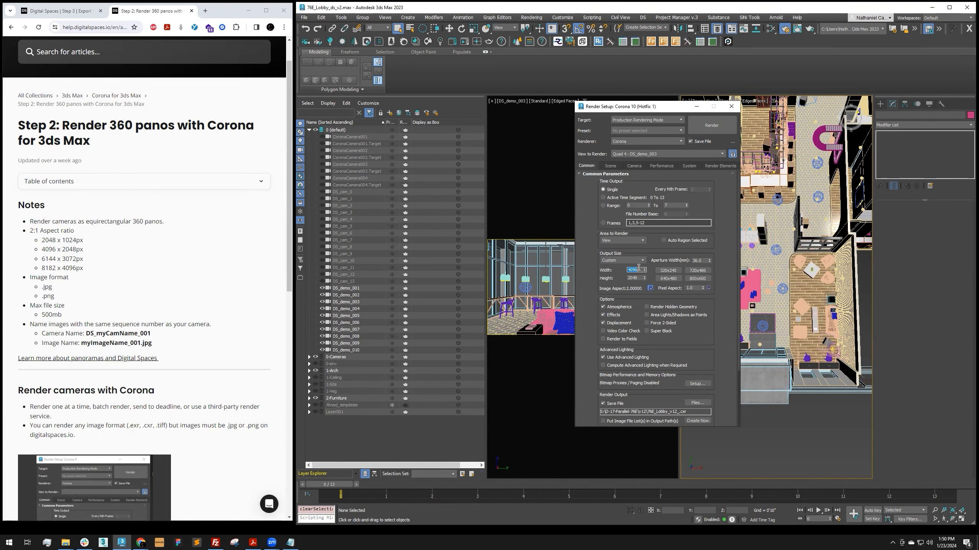
pyautogui.write('4096')
pyautogui.press('Return')
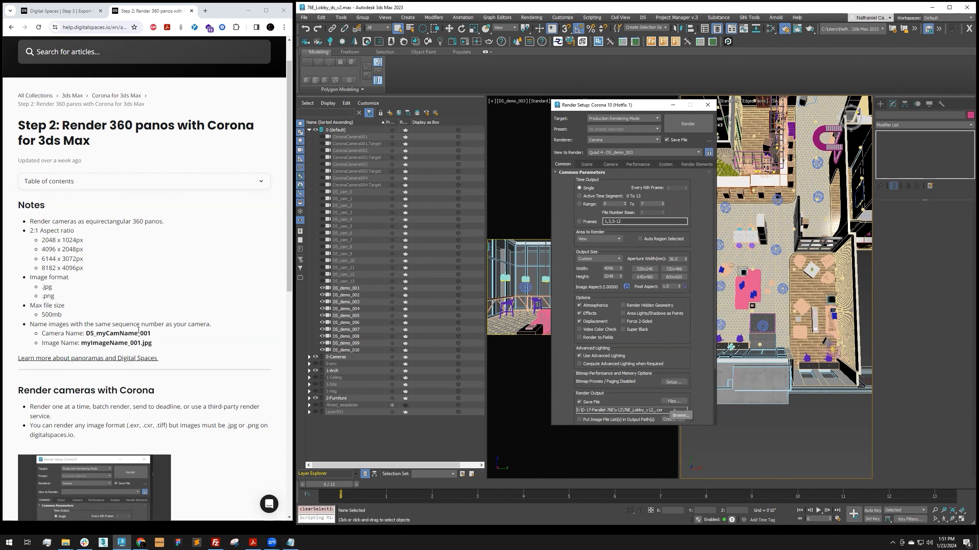
# - Select the DS_demo_001 camera, move the Render Setup window aside and look over the available rendering commands
pyautogui.click(347, 288)
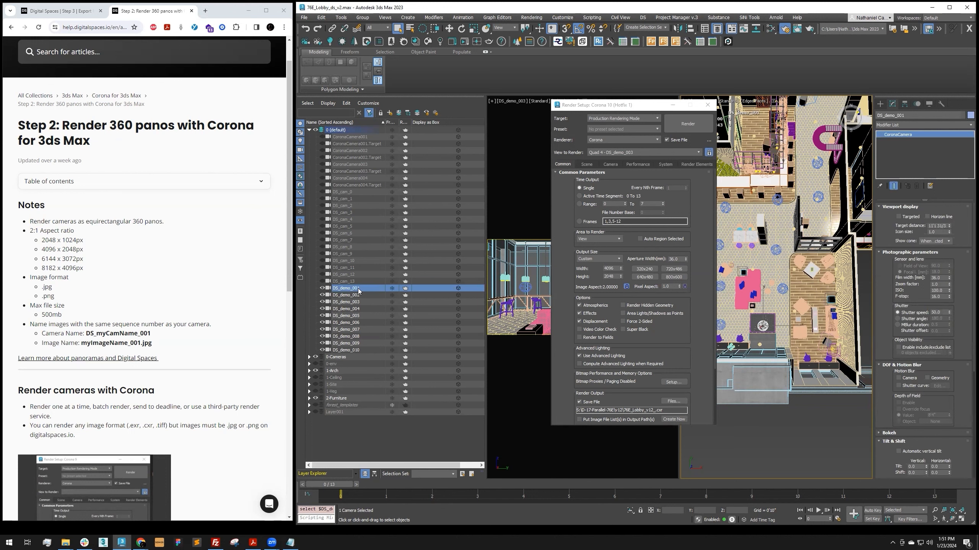
pyautogui.moveTo(628, 106); pyautogui.dragTo(663, 81)
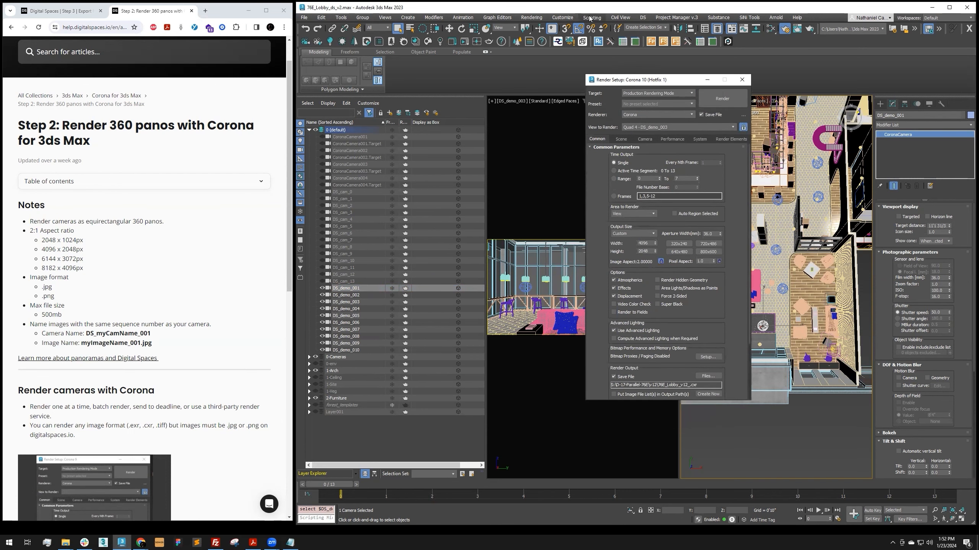
pyautogui.click(561, 18)
pyautogui.moveTo(530, 18)
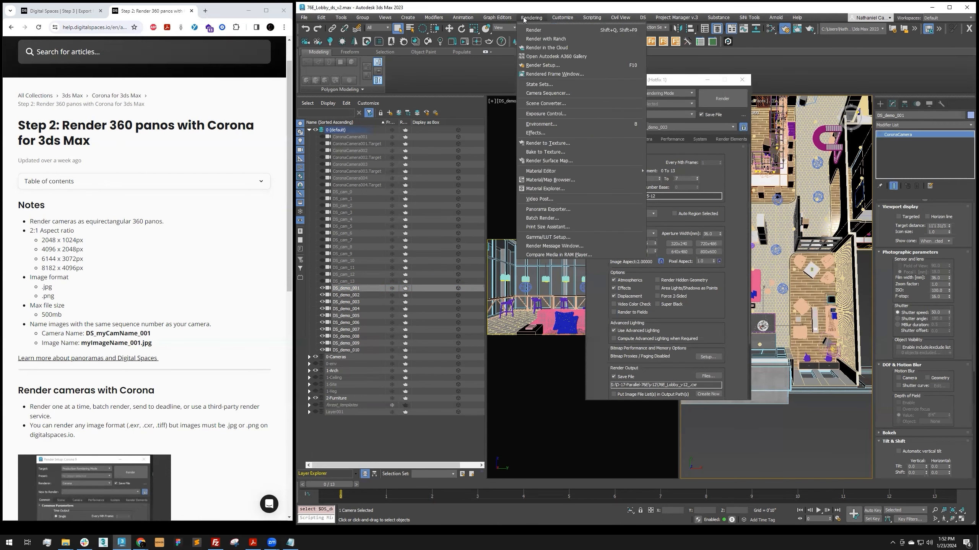
pyautogui.click(594, 11)
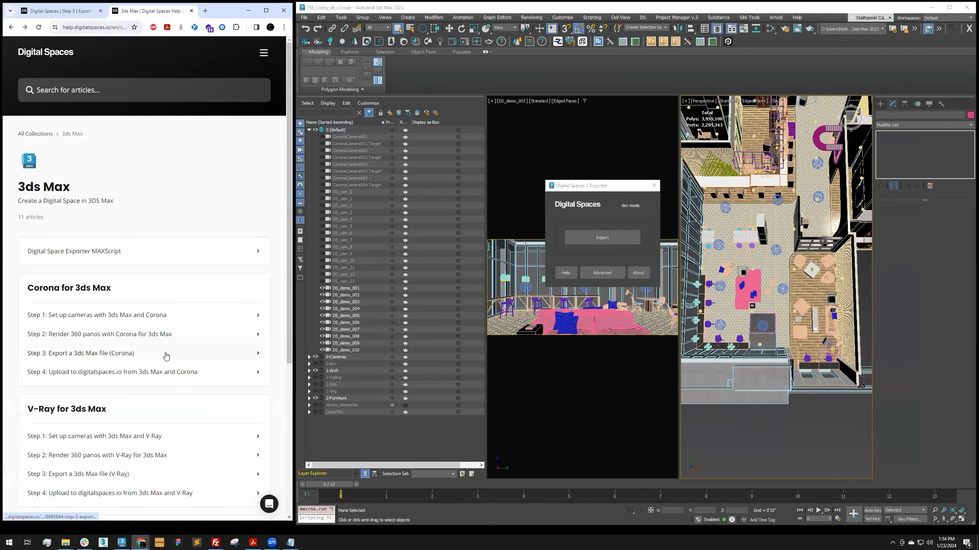
# - Open the Corona Step 3 export guide and highlight the Digital Space Exporter MAXScript article's title
pyautogui.click(166, 353)
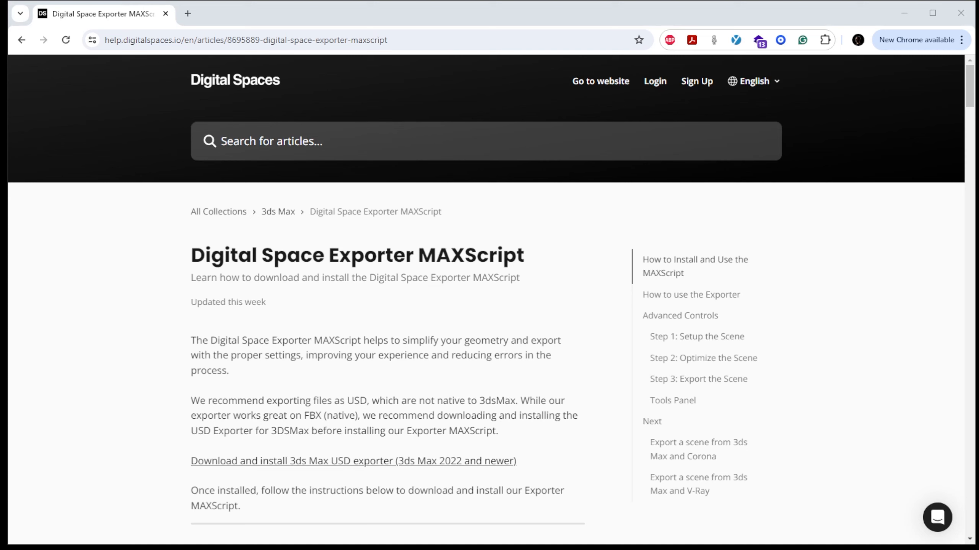
pyautogui.moveTo(189, 256); pyautogui.dragTo(524, 256)
pyautogui.click(532, 261)
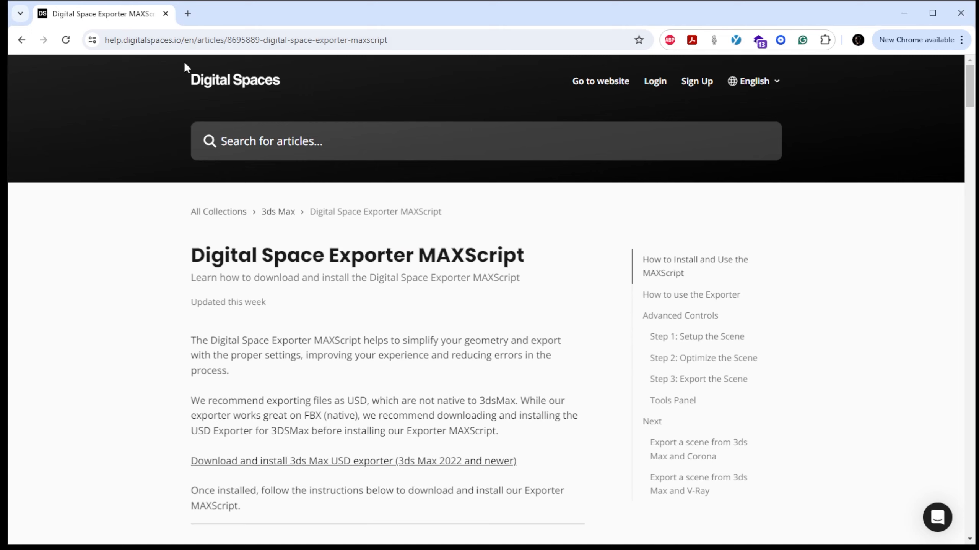
# - Find the Digital Space Exporter MAXScript article from the help center's 3ds Max collection and look through its download and usage sections
pyautogui.click(197, 80)
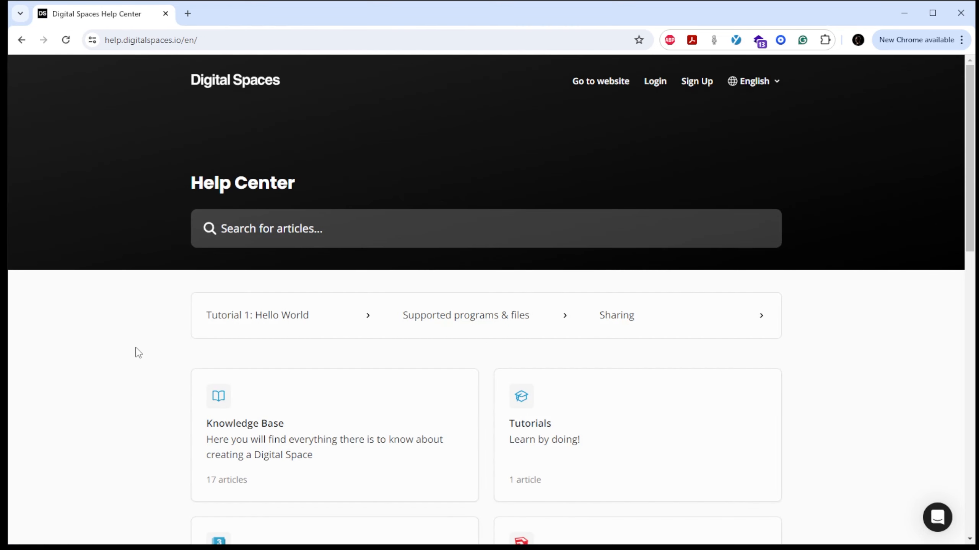
pyautogui.scroll(-3, 137, 351)
pyautogui.click(249, 423)
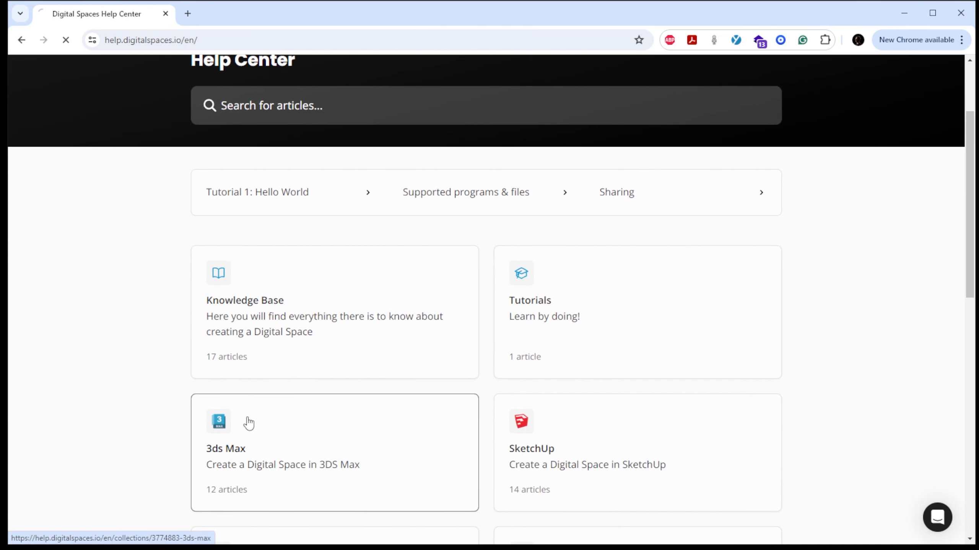
pyautogui.scroll(-3, 110, 363)
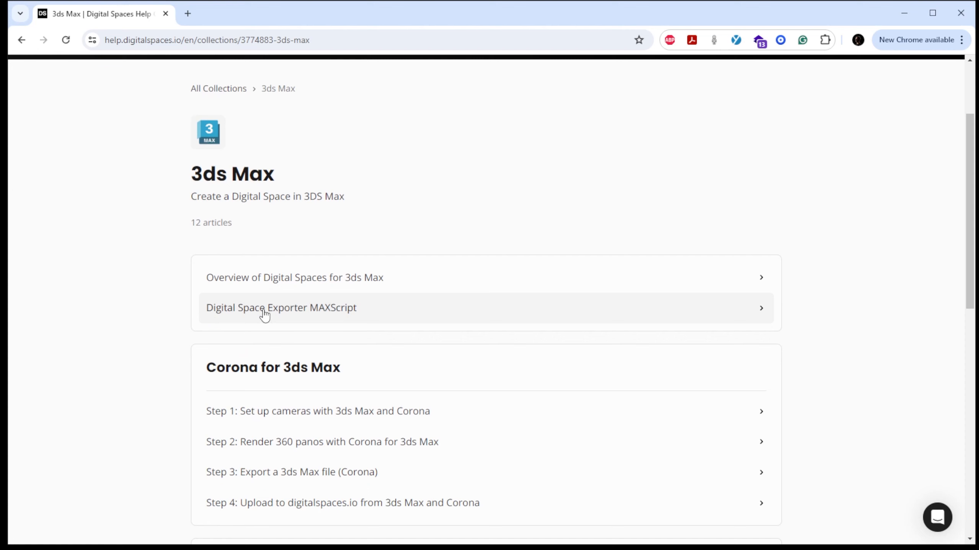
pyautogui.click(305, 314)
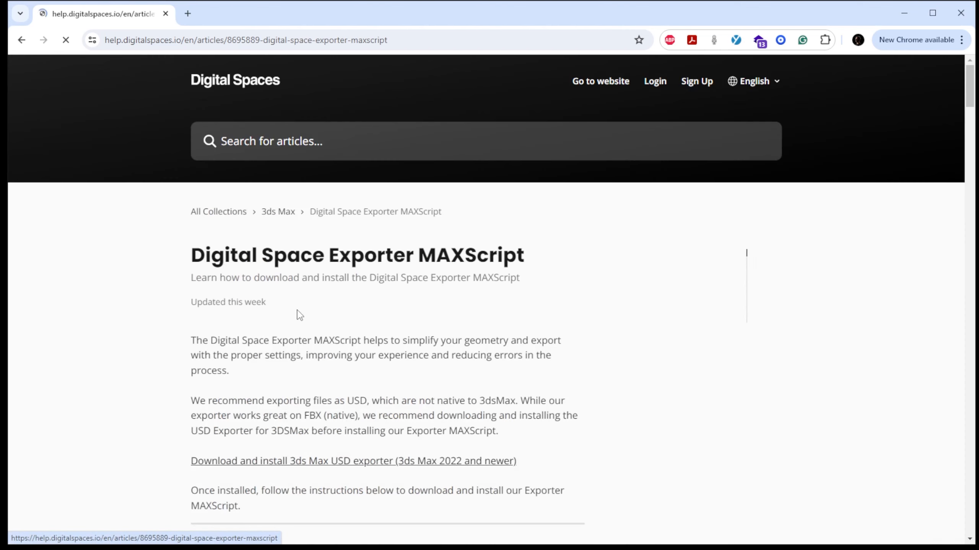
pyautogui.scroll(-1, 179, 328)
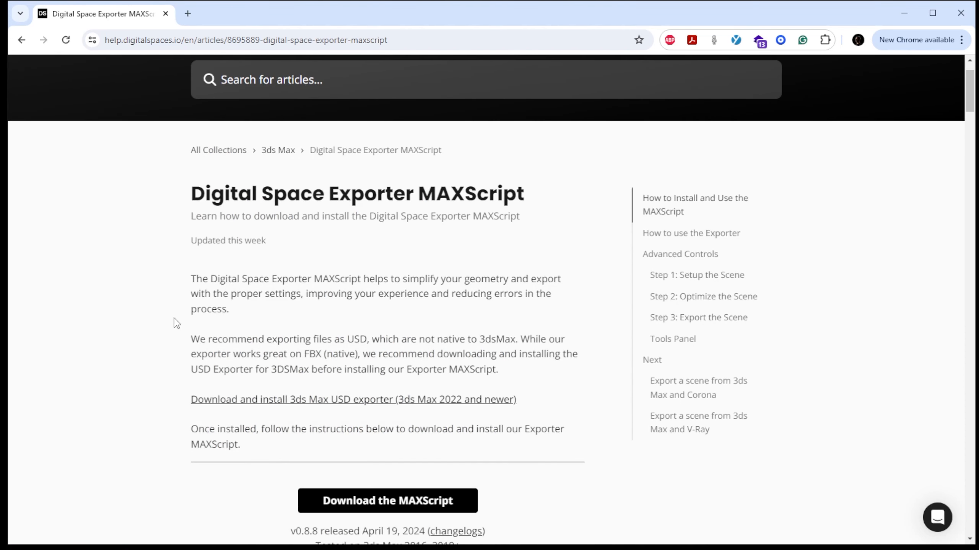
pyautogui.scroll(-5, 179, 326)
pyautogui.scroll(-3, 174, 322)
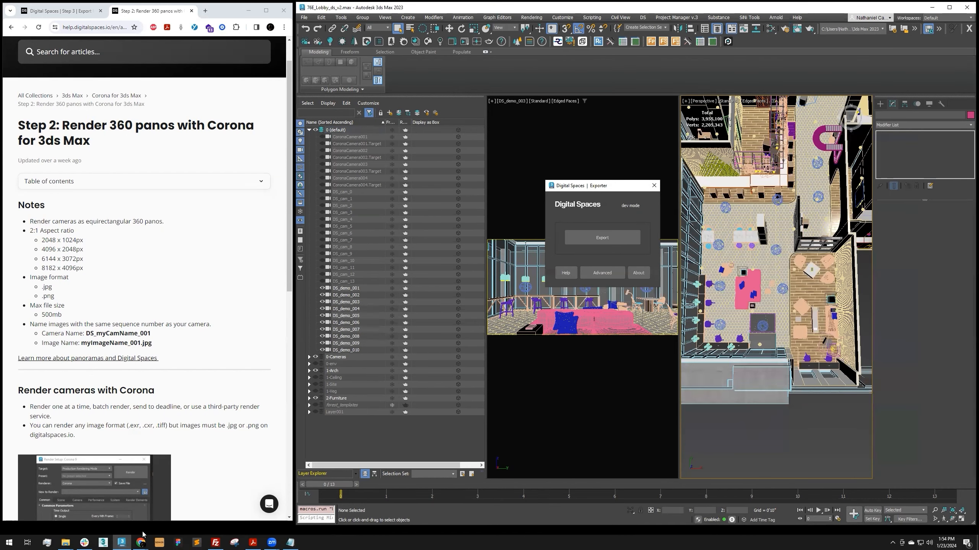
# - Switch to the Chrome help window, reopen the Digital Space Exporter MAXScript article and read how to install the script
pyautogui.click(146, 538)
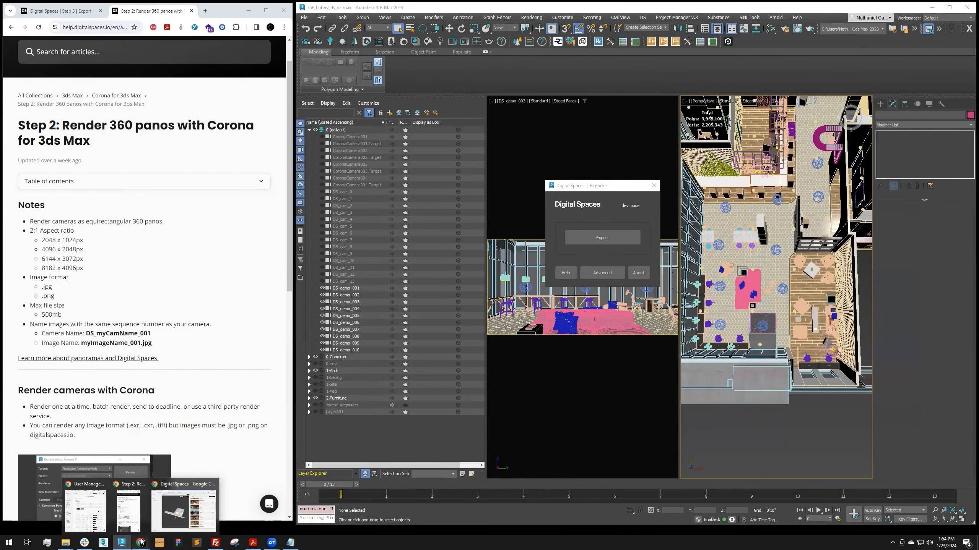
pyautogui.click(119, 497)
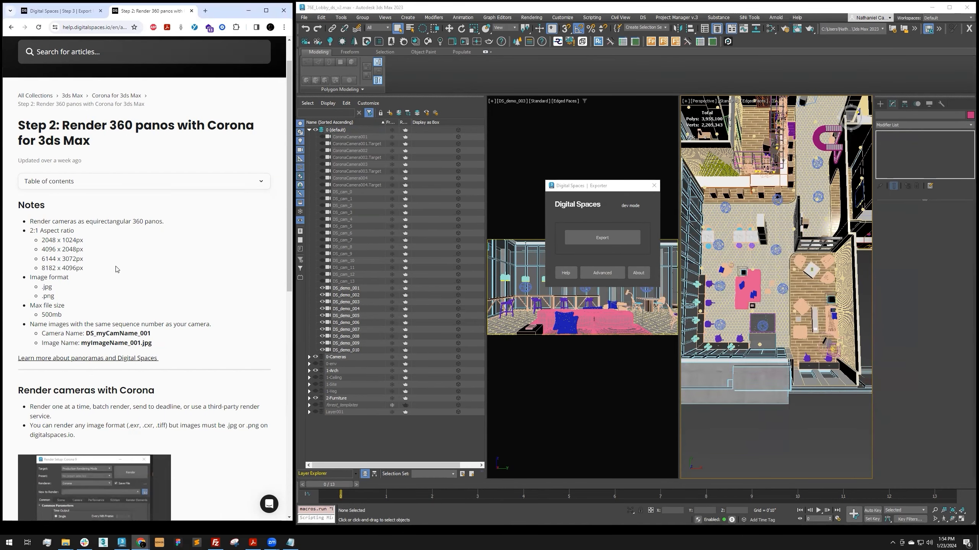
pyautogui.click(10, 28)
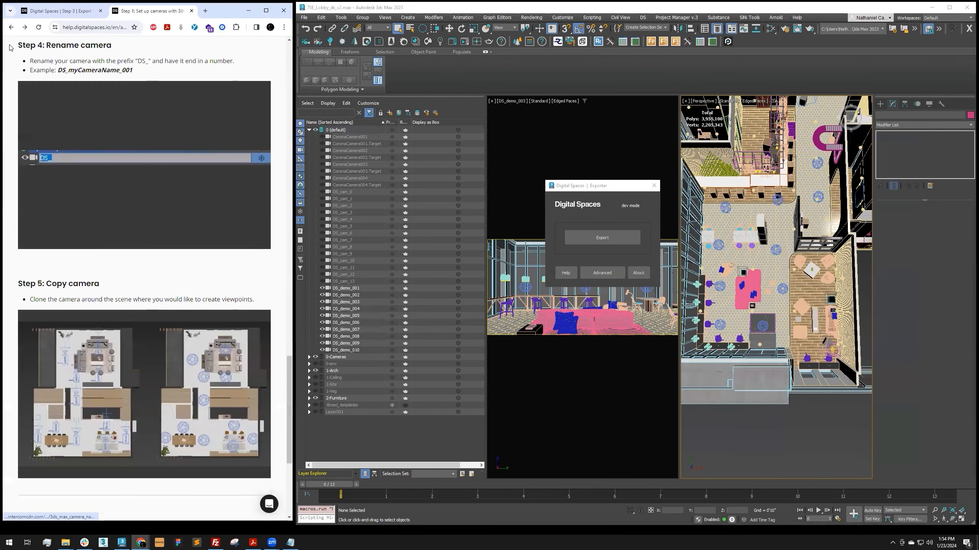
pyautogui.click(11, 28)
pyautogui.click(95, 251)
pyautogui.scroll(-6, 87, 210)
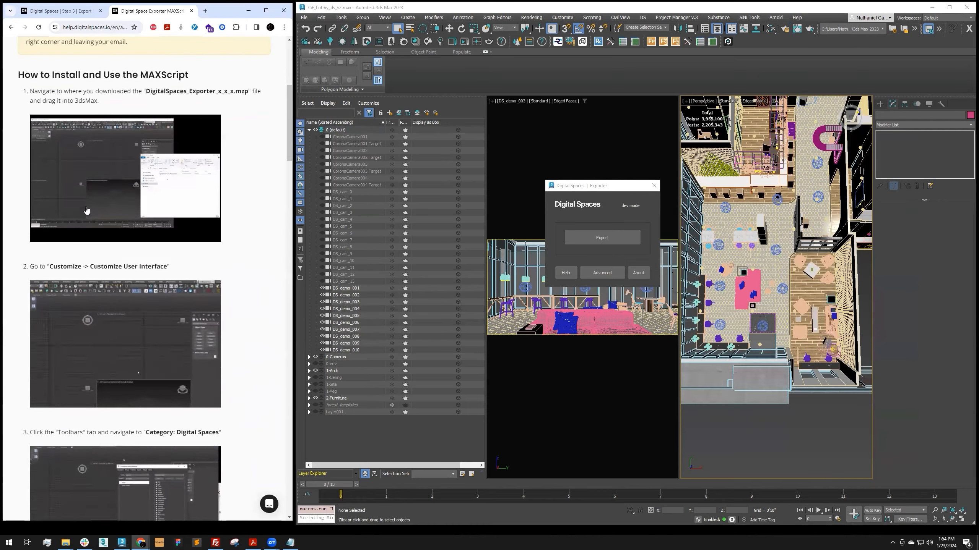
pyautogui.scroll(-4, 261, 243)
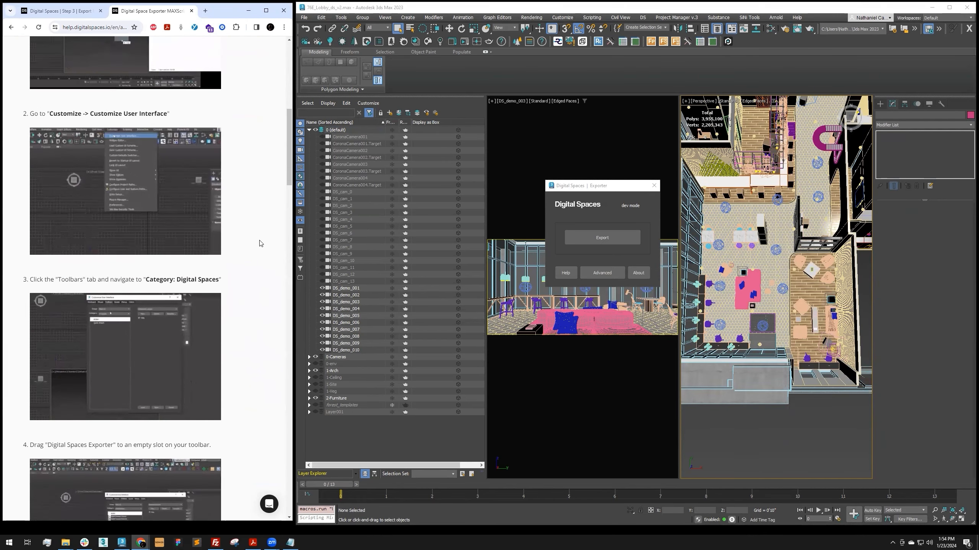
pyautogui.scroll(-2, 202, 202)
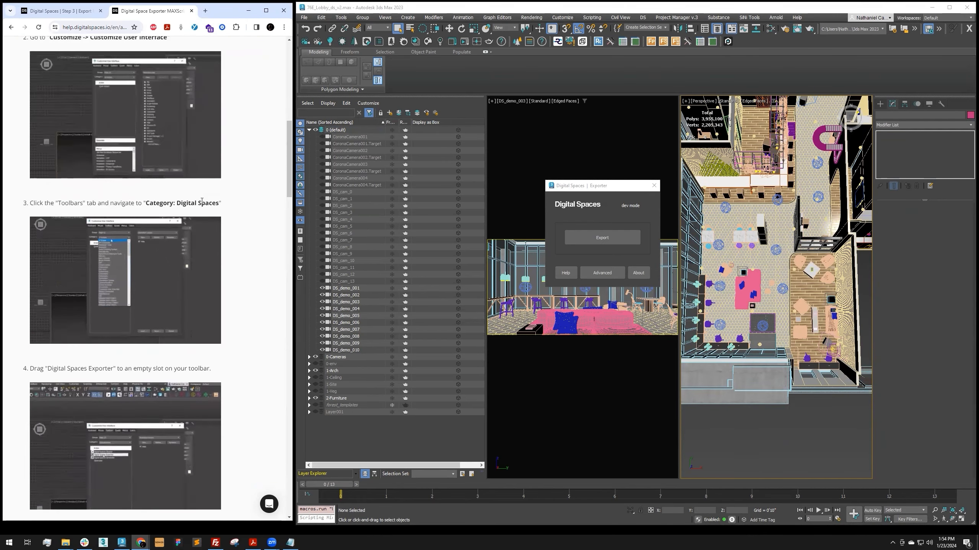
# - Open the guide "Step 3: Export a 3ds Max file (Corona)" and read its scene preparation and exporter instructions
pyautogui.click(11, 27)
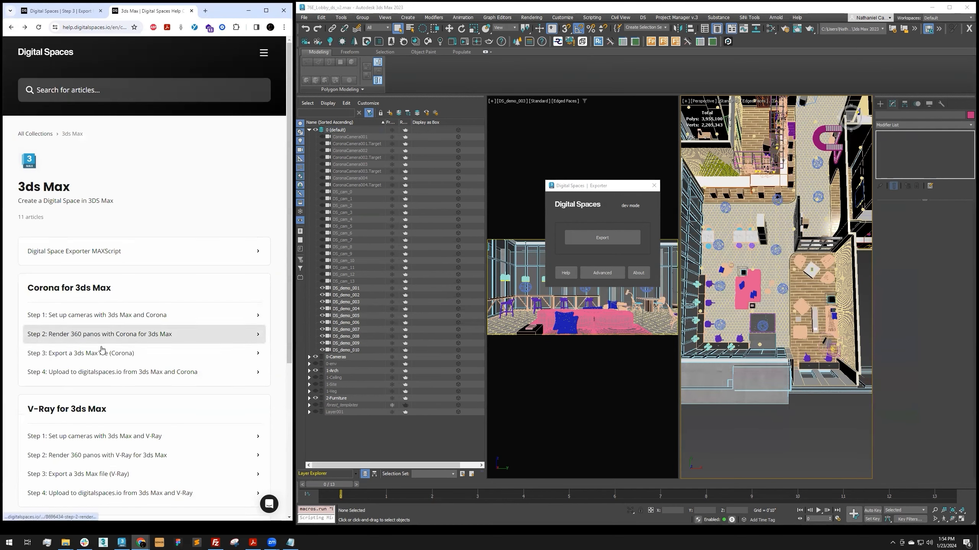
pyautogui.click(77, 353)
pyautogui.moveTo(63, 237); pyautogui.dragTo(208, 236)
pyautogui.click(243, 241)
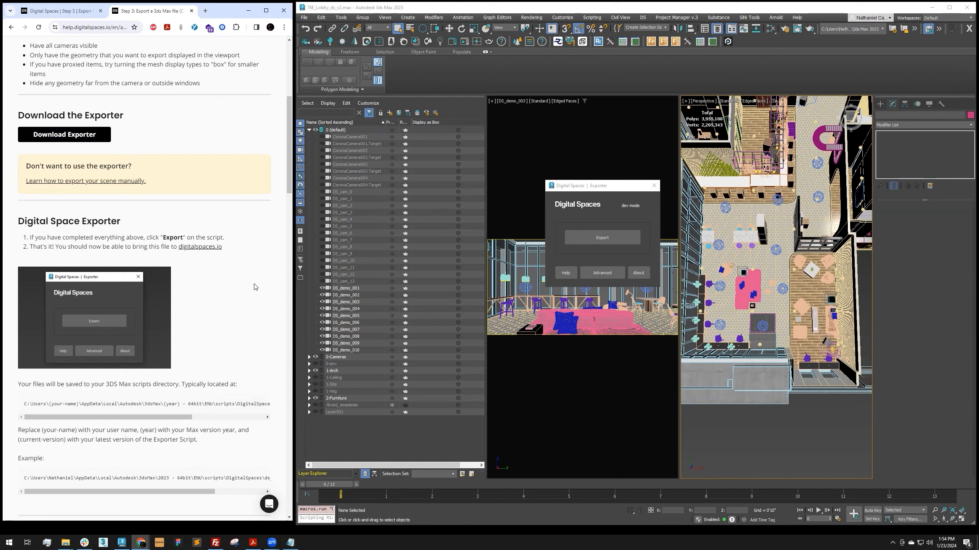
# - Maximize the Perspective viewport in 3ds Max and show the whole lobby building from an exterior angle
pyautogui.moveTo(612, 191); pyautogui.dragTo(581, 199)
pyautogui.click(801, 435)
pyautogui.scroll(-3, 774, 269)
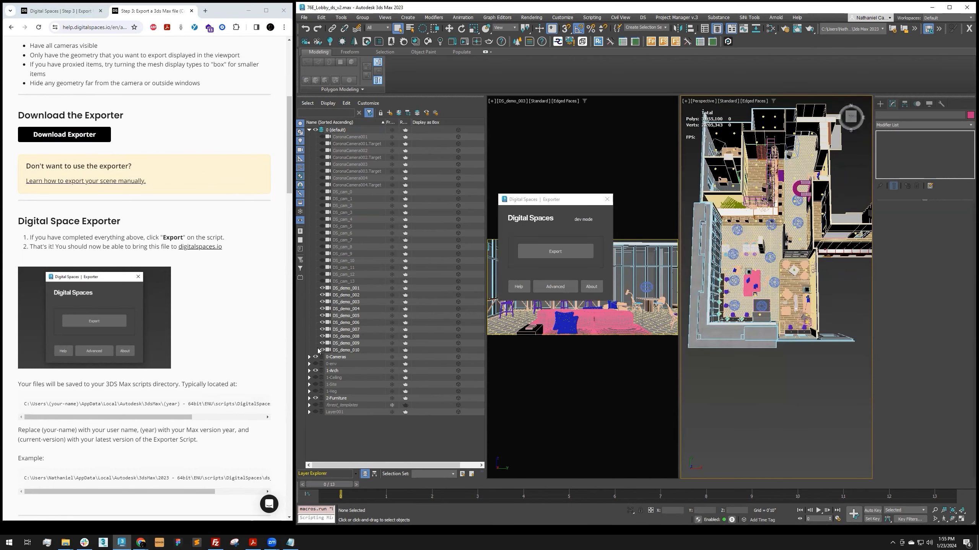
pyautogui.click(961, 519)
pyautogui.scroll(-4, 717, 294)
pyautogui.keyDown('alt'); pyautogui.moveTo(718, 294); pyautogui.dragTo(705, 250, button='middle'); pyautogui.keyUp('alt')
pyautogui.scroll(2, 690, 273)
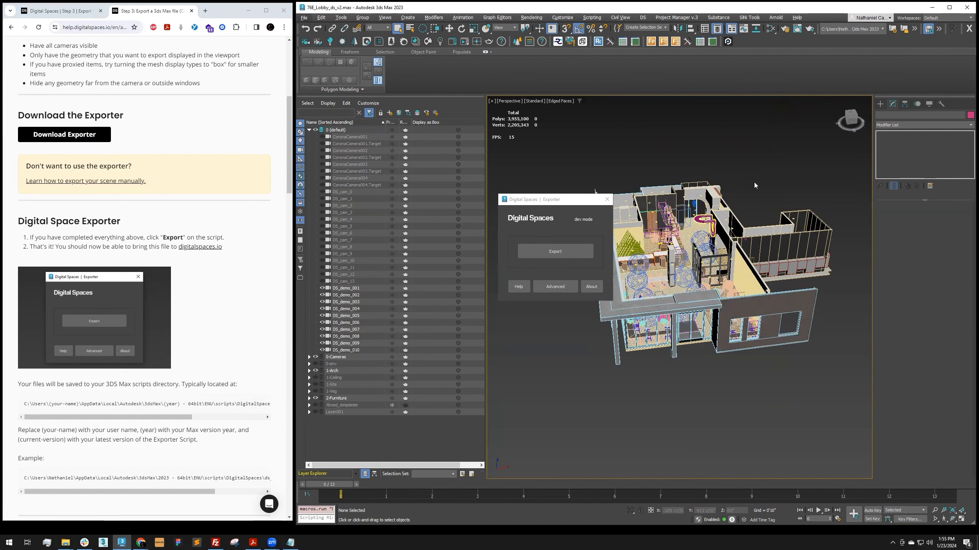
# - Show the 1-Ceiling, 0-env, 1-Site and 1-Veg layers and move the Exporter window clear of the viewport
pyautogui.click(315, 377)
pyautogui.click(315, 364)
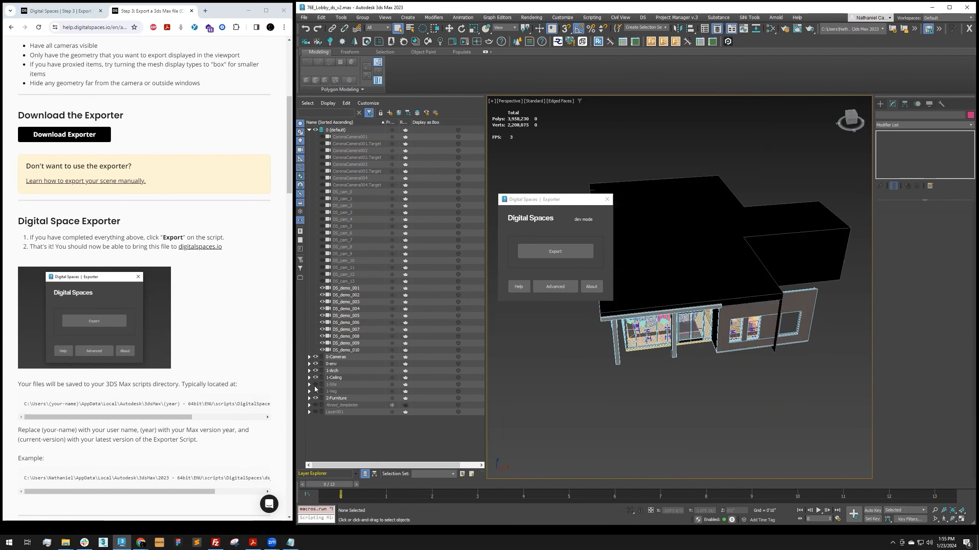
pyautogui.click(315, 384)
pyautogui.click(315, 391)
pyautogui.keyDown('alt'); pyautogui.moveTo(692, 348); pyautogui.dragTo(724, 319, button='middle'); pyautogui.keyUp('alt')
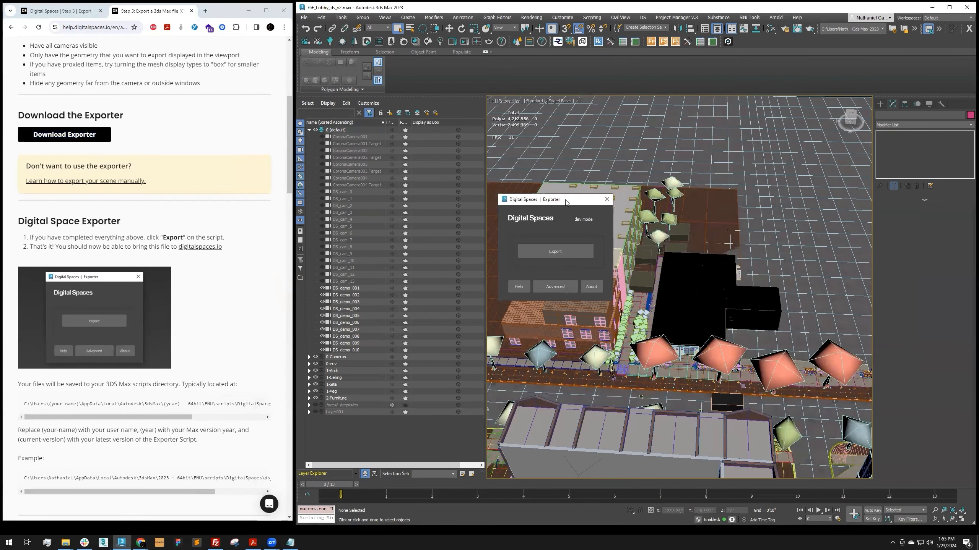
pyautogui.moveTo(566, 203); pyautogui.dragTo(936, 240)
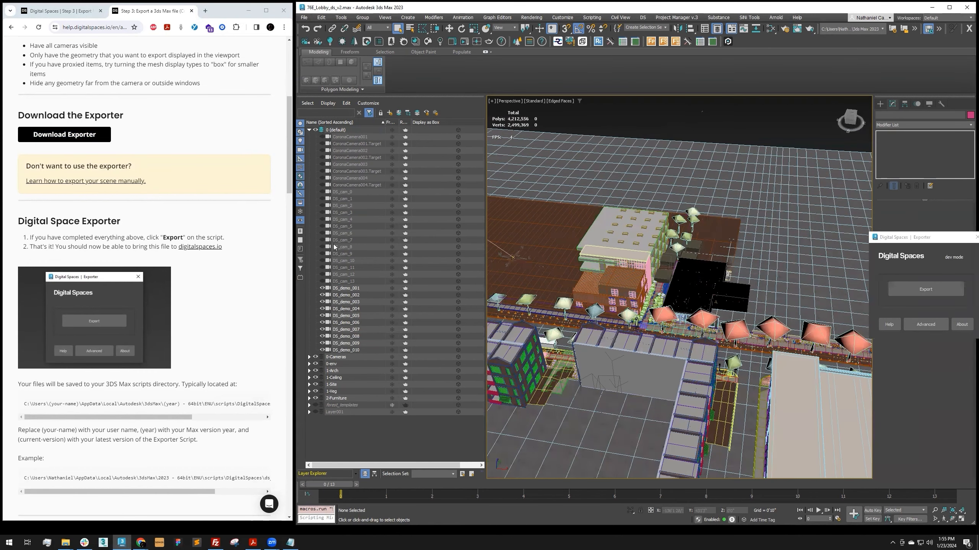
# - Hide the 1-Site, 1-Veg and 0-env layers and bring the lobby's glazed front into close view
pyautogui.click(315, 385)
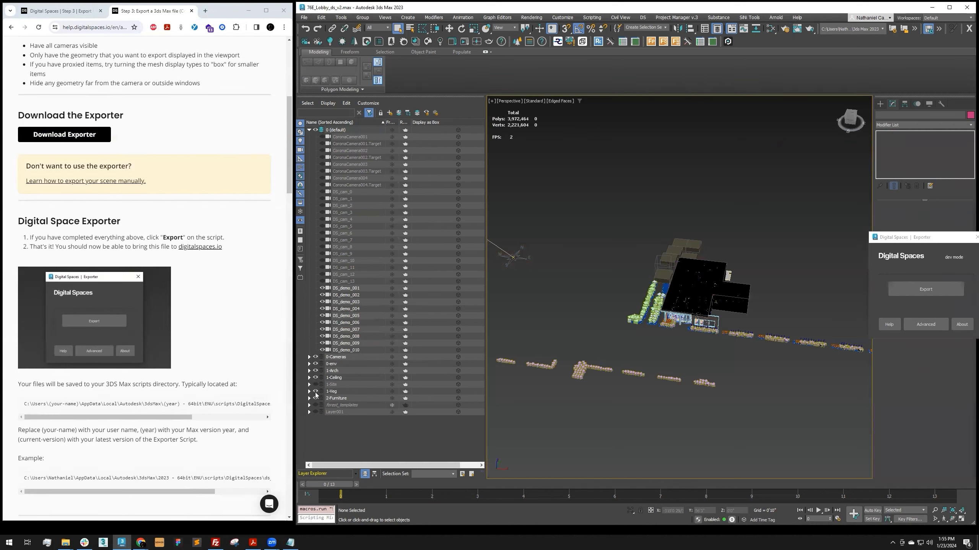
pyautogui.click(315, 392)
pyautogui.keyDown('alt'); pyautogui.moveTo(659, 349); pyautogui.dragTo(543, 342, button='middle'); pyautogui.keyUp('alt')
pyautogui.click(315, 364)
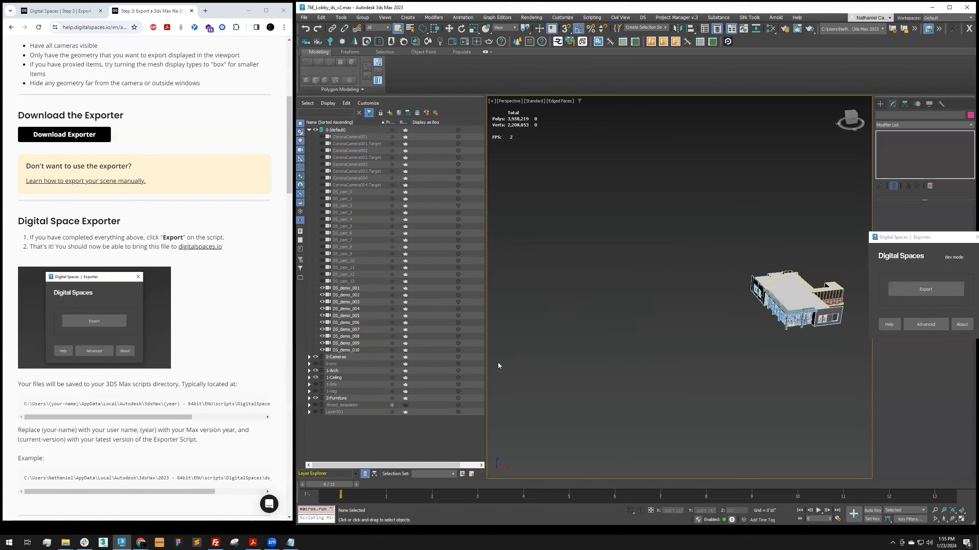
pyautogui.scroll(5, 758, 345)
pyautogui.keyDown('alt'); pyautogui.moveTo(757, 345); pyautogui.dragTo(708, 264, button='middle'); pyautogui.keyUp('alt')
pyautogui.scroll(3, 618, 310)
pyautogui.scroll(-1, 618, 310)
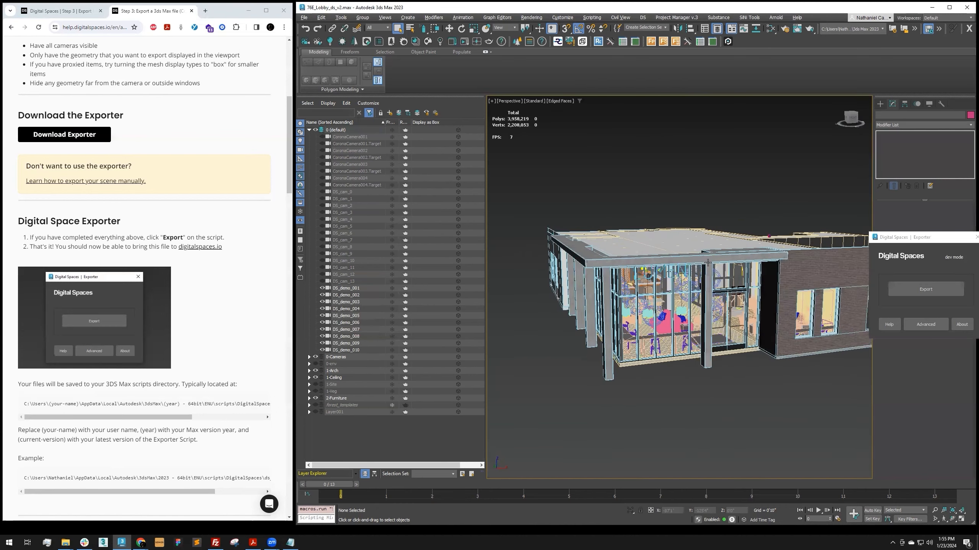
pyautogui.keyDown('alt'); pyautogui.moveTo(758, 303); pyautogui.dragTo(726, 246, button='middle'); pyautogui.keyUp('alt')
pyautogui.scroll(-2, 721, 304)
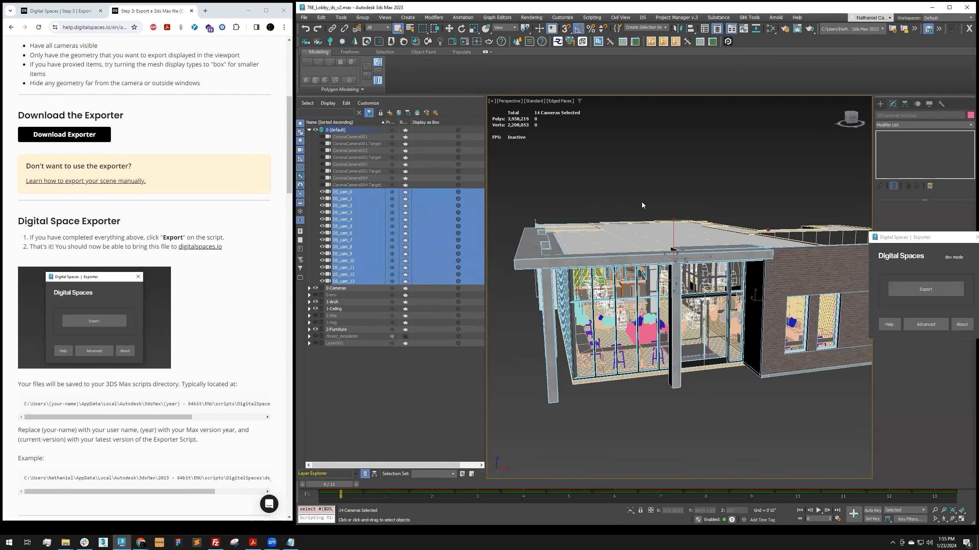
# - Deselect the DS_cam cameras, collapse the 0 (default) layer and frame the whole building
pyautogui.click(641, 202)
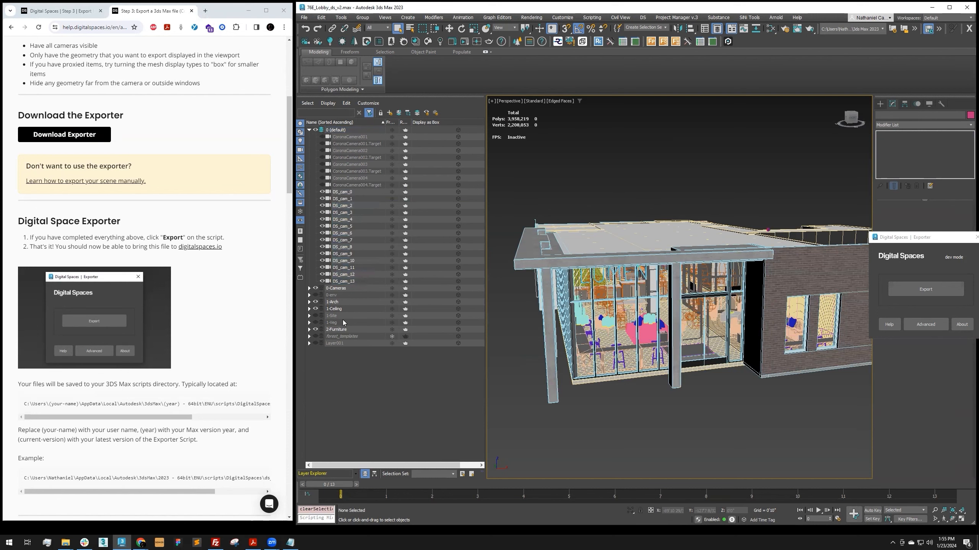
pyautogui.click(309, 130)
pyautogui.scroll(-5, 676, 234)
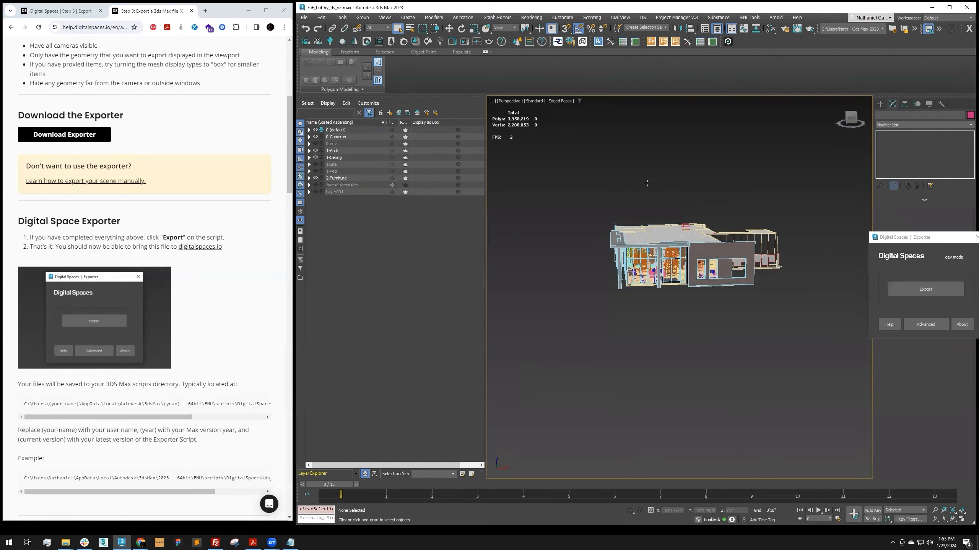
pyautogui.scroll(5, 512, 126)
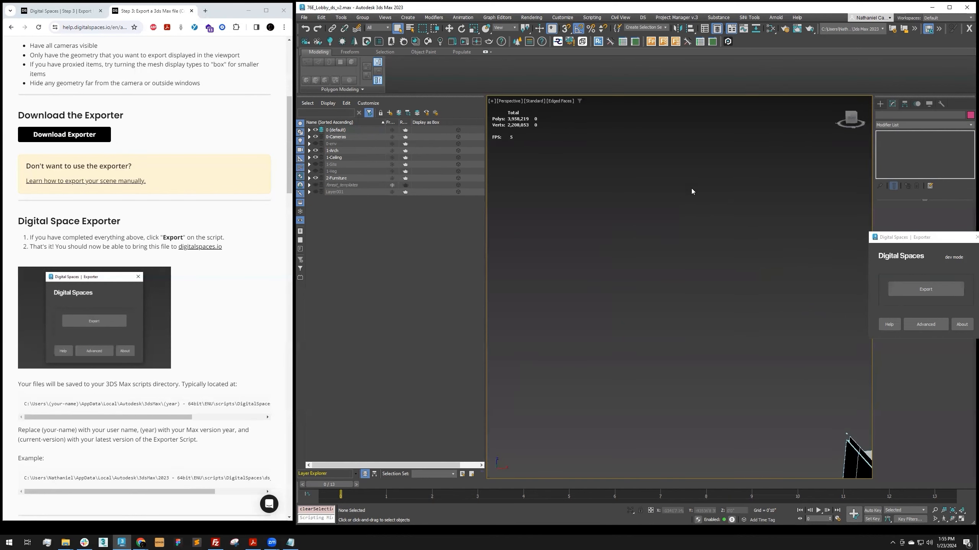
pyautogui.press('z')
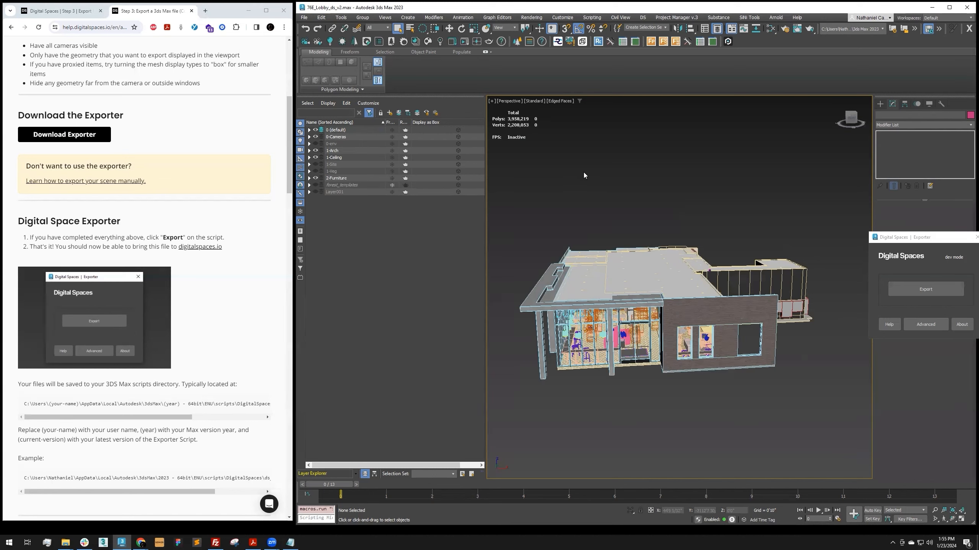
# - Select the crp_Muuto_Sofa_UVW_00 proxy sofa inside the lobby and frame it in the viewport
pyautogui.scroll(5, 586, 288)
pyautogui.scroll(8, 613, 353)
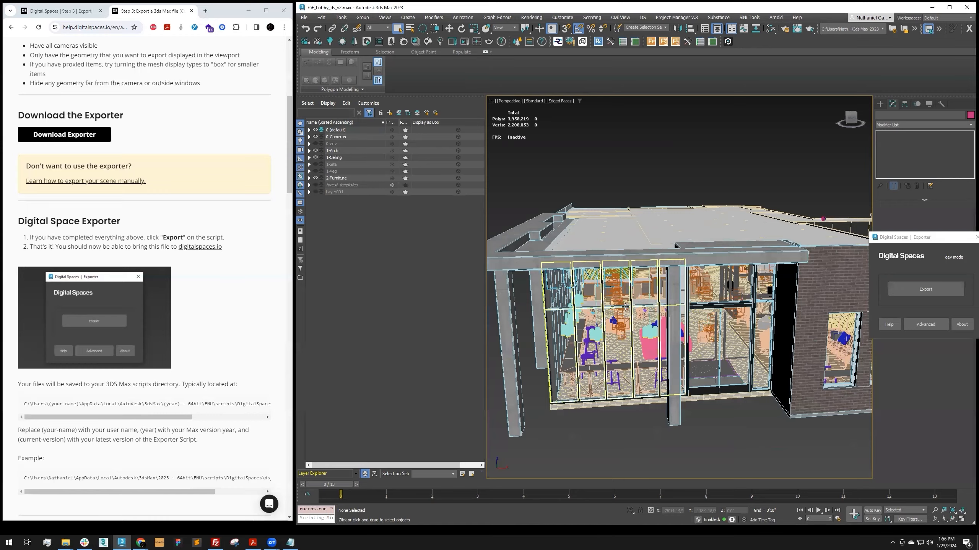
pyautogui.scroll(4, 627, 296)
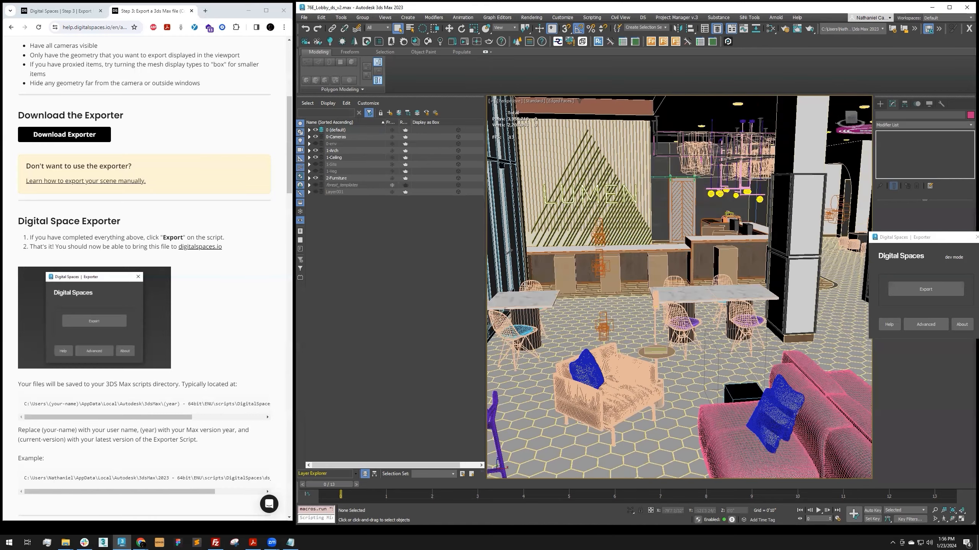
pyautogui.click(824, 386)
pyautogui.keyDown('alt'); pyautogui.moveTo(724, 320); pyautogui.dragTo(683, 285, button='middle'); pyautogui.keyUp('alt')
pyautogui.press('z')
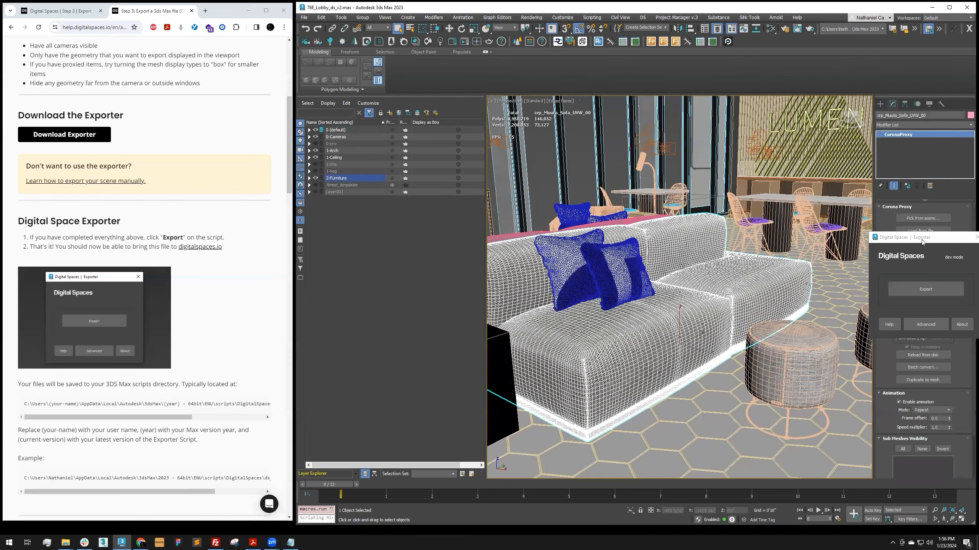
# - Move the Exporter window off the Corona Proxy settings and examine the selected sofa among the lobby furniture
pyautogui.moveTo(923, 241); pyautogui.dragTo(365, 279)
pyautogui.moveTo(712, 273); pyautogui.dragTo(707, 264, button='middle')
pyautogui.scroll(-5, 708, 264)
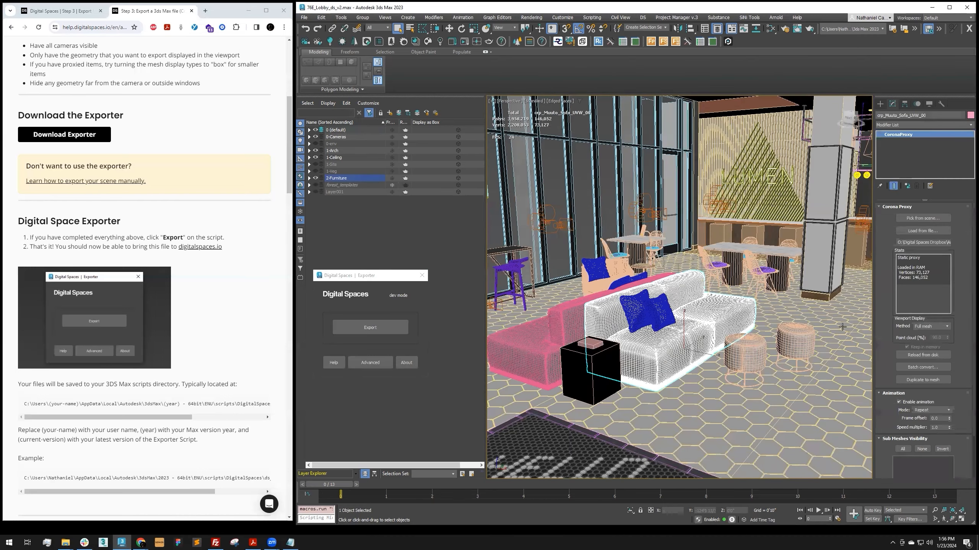
pyautogui.keyDown('alt'); pyautogui.moveTo(742, 305); pyautogui.dragTo(643, 402, button='middle'); pyautogui.keyUp('alt')
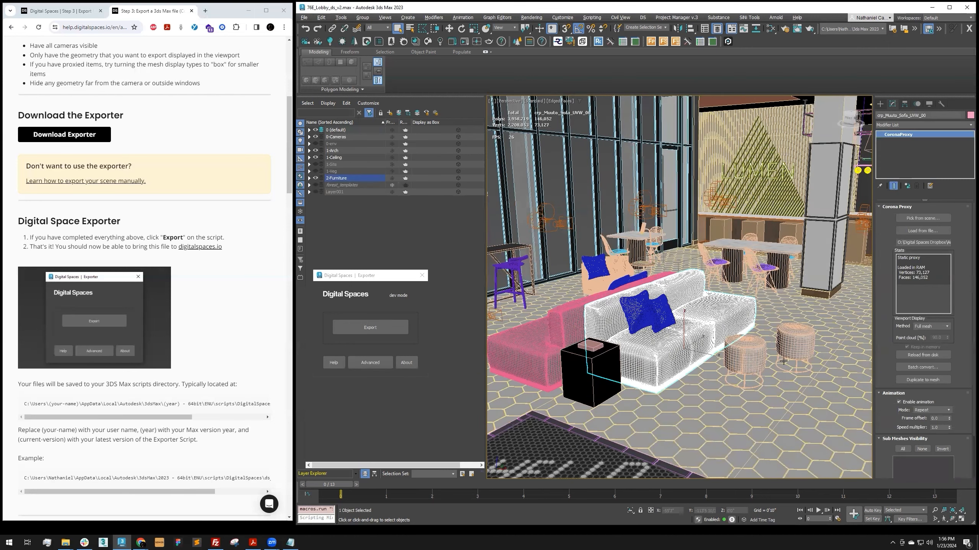
pyautogui.moveTo(785, 266); pyautogui.dragTo(702, 293, button='middle')
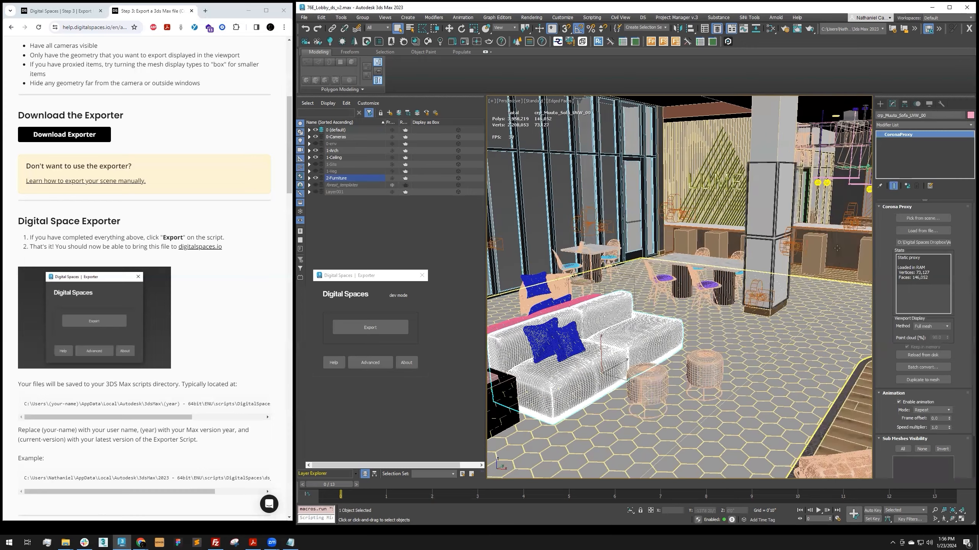
# - Set the crp_Alfi_Barstool_001 proxy at the bar counter to Full mesh viewport display and frame it
pyautogui.click(817, 249)
pyautogui.scroll(10, 809, 262)
pyautogui.moveTo(789, 283); pyautogui.dragTo(760, 270, button='middle')
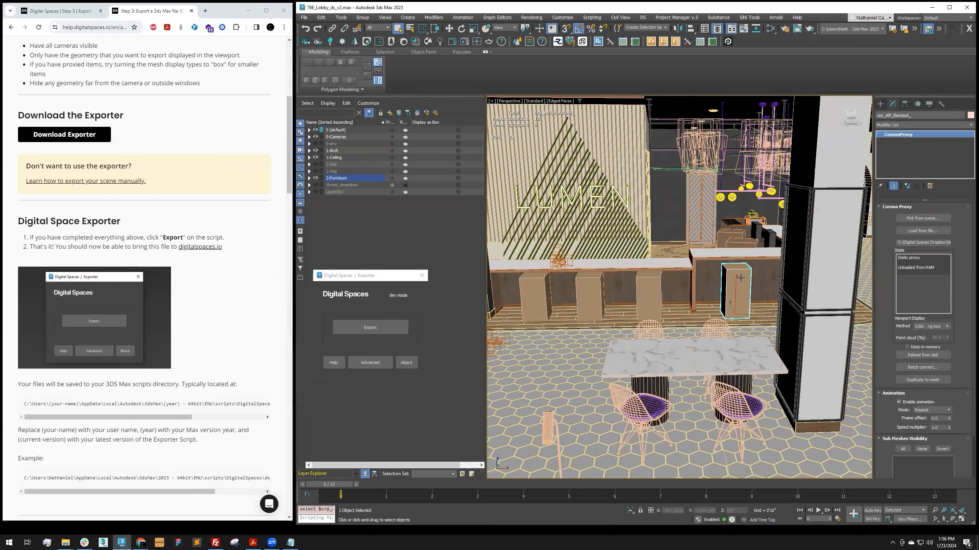
pyautogui.scroll(-10, 742, 271)
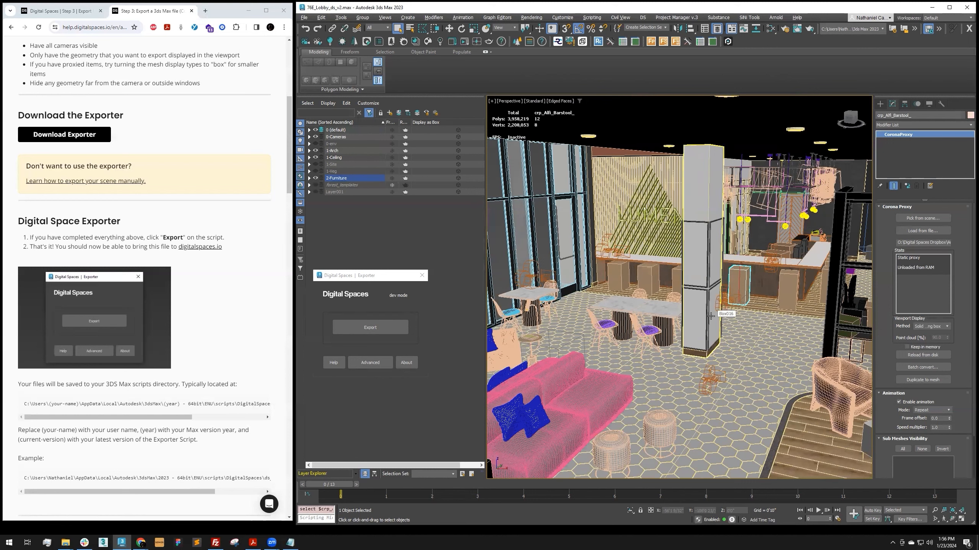
pyautogui.click(792, 297)
pyautogui.click(927, 326)
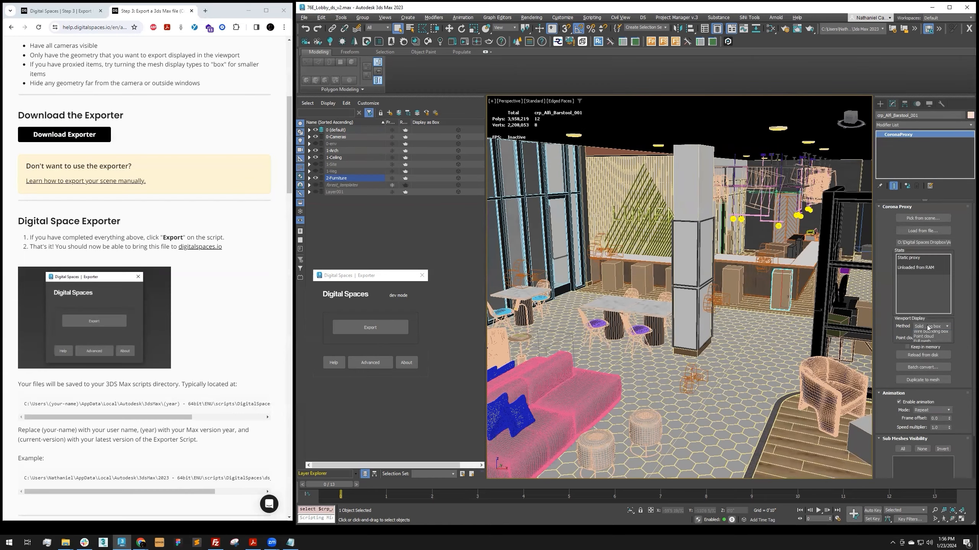
pyautogui.click(920, 348)
pyautogui.press('z')
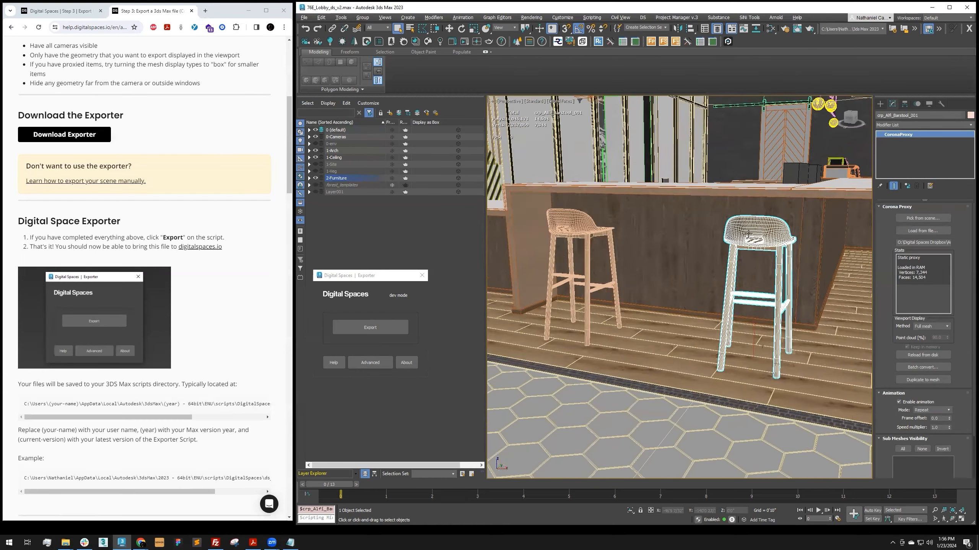
# - Set the selected barstool proxy's viewport display method to Solid bounding box
pyautogui.scroll(-5, 758, 267)
pyautogui.click(931, 326)
pyautogui.click(922, 333)
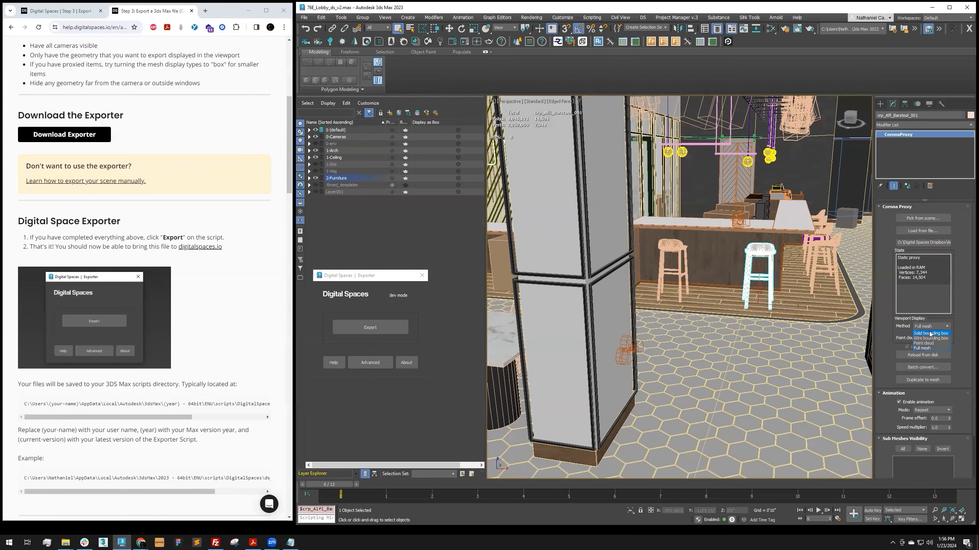
pyautogui.scroll(-5, 769, 274)
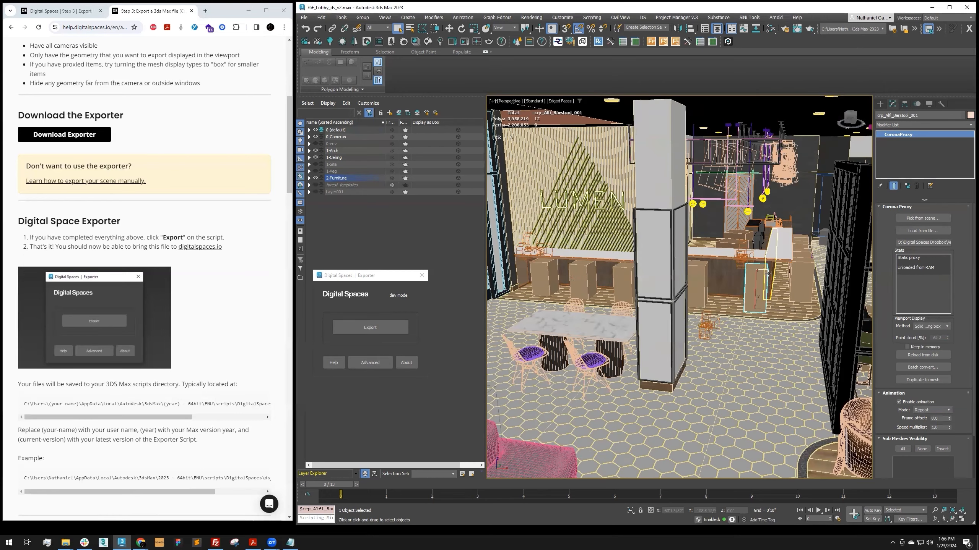
# - Select the white lounge sofa proxy and examine its mesh display among the lobby furniture
pyautogui.scroll(-3, 661, 339)
pyautogui.moveTo(661, 340); pyautogui.dragTo(713, 246, button='middle')
pyautogui.click(642, 328)
pyautogui.scroll(-4, 721, 279)
pyautogui.keyDown('alt'); pyautogui.moveTo(710, 340); pyautogui.dragTo(677, 326, button='middle'); pyautogui.keyUp('alt')
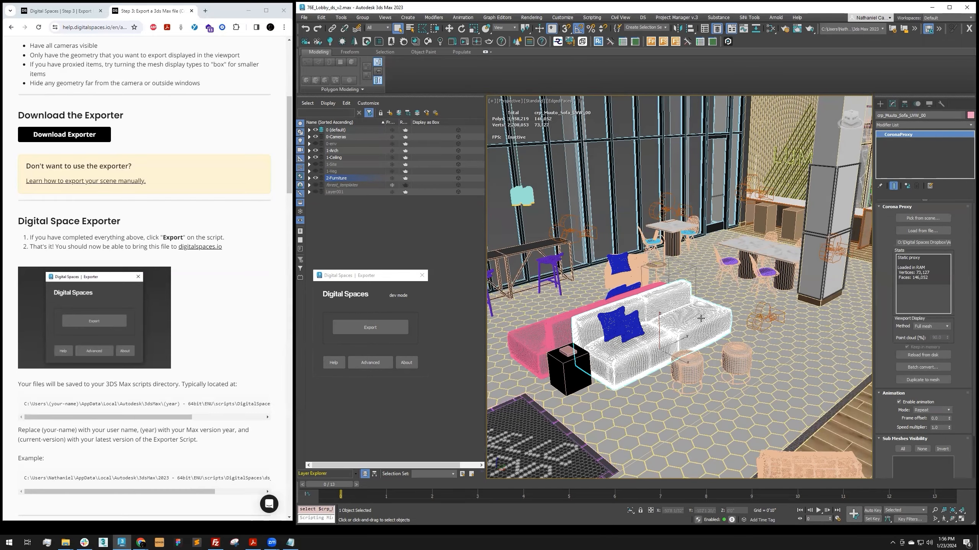
pyautogui.keyDown('alt'); pyautogui.moveTo(691, 288); pyautogui.dragTo(727, 280, button='middle'); pyautogui.keyUp('alt')
# - Clear the selection with the whole building in view and run the Digital Spaces export of the lobby
pyautogui.hotkey('ctrl', 'd')
pyautogui.click(750, 376)
pyautogui.keyDown('alt'); pyautogui.moveTo(750, 375); pyautogui.dragTo(671, 329, button='middle'); pyautogui.keyUp('alt')
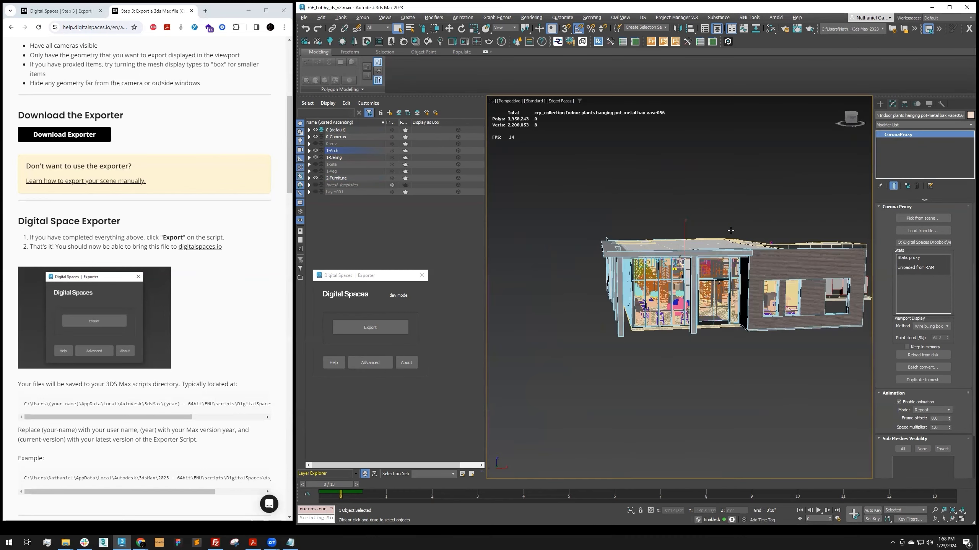
pyautogui.click(723, 212)
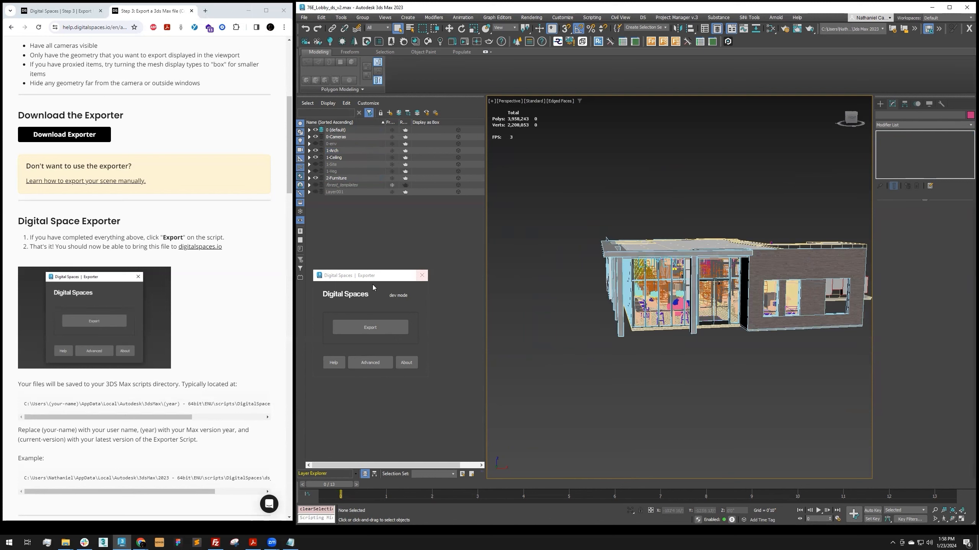
pyautogui.moveTo(372, 279); pyautogui.dragTo(621, 130)
pyautogui.click(608, 175)
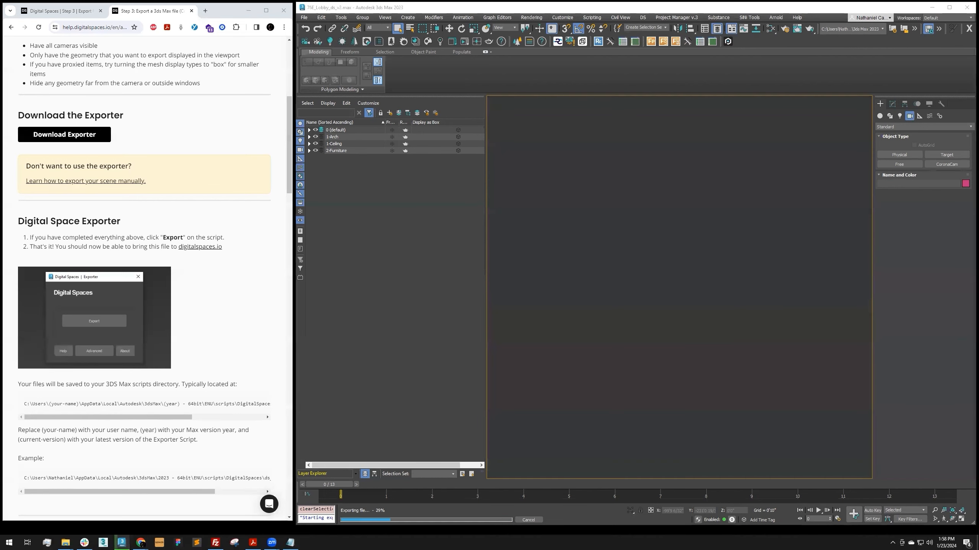
# - Switch to the Digital Spaces web app, create a digital space named "3ds max demo" and move its window aside
pyautogui.hotkey('alt', 'Tab')
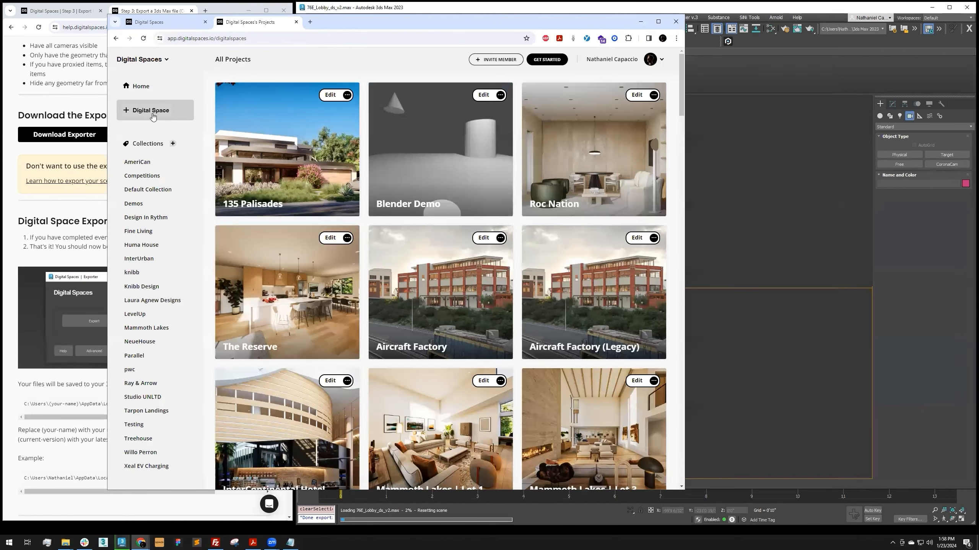
pyautogui.click(158, 117)
pyautogui.click(350, 266)
pyautogui.write('3ds max demo')
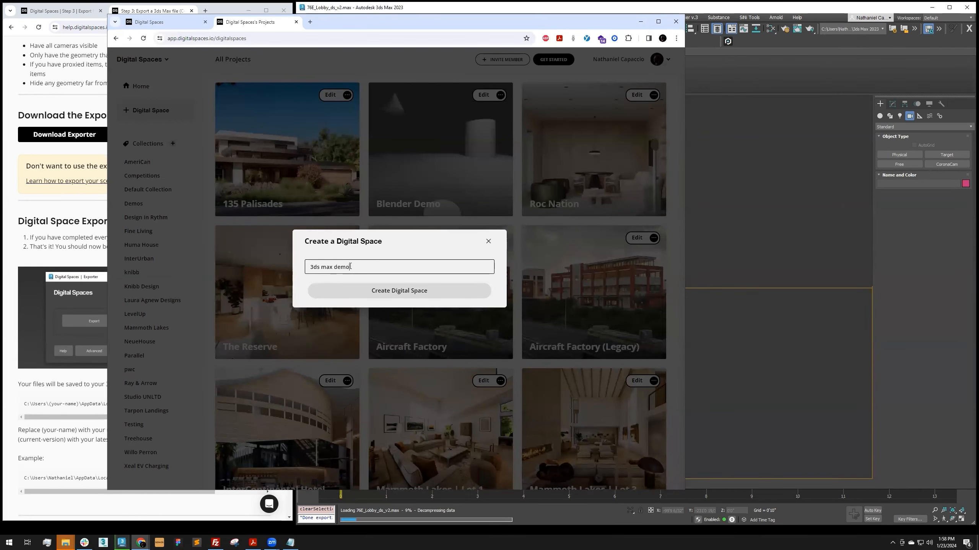
pyautogui.click(363, 290)
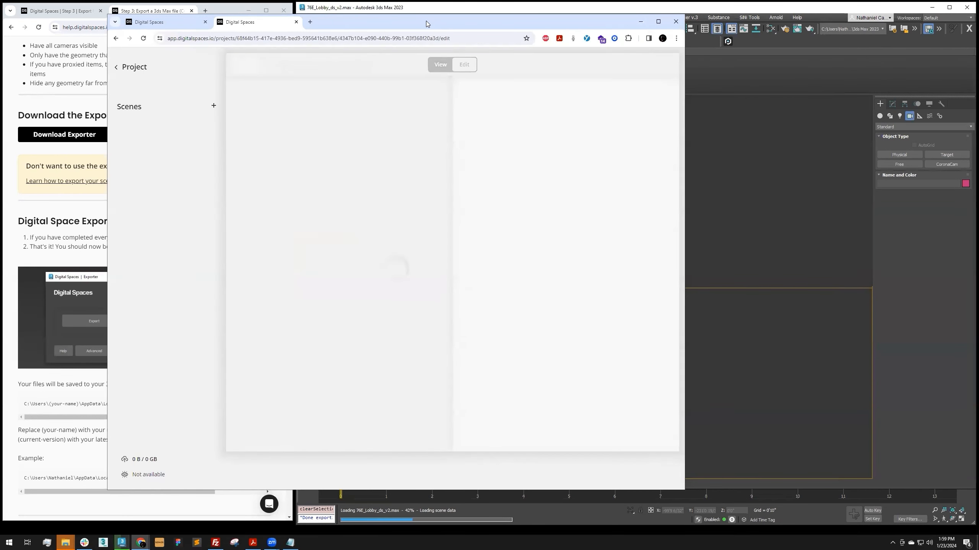
pyautogui.moveTo(543, 20); pyautogui.dragTo(659, 17)
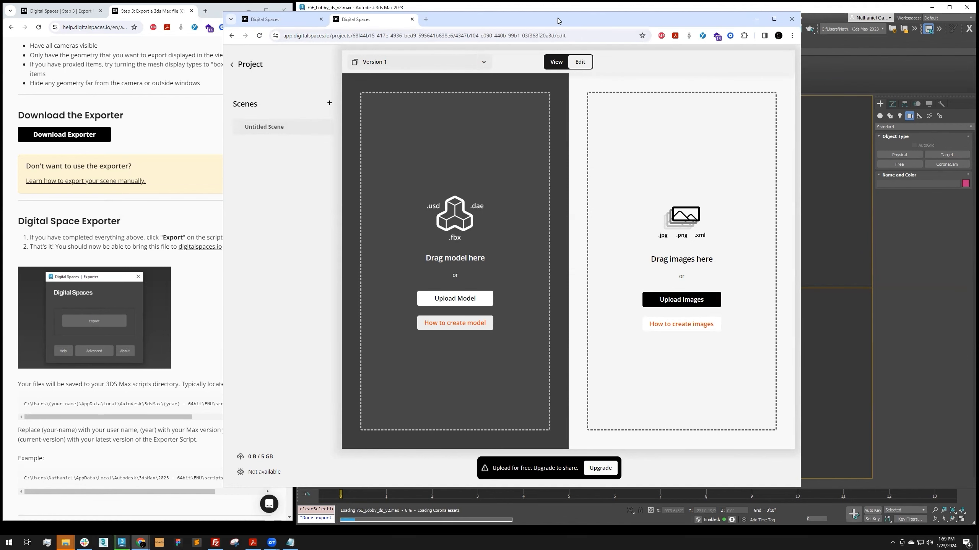
pyautogui.moveTo(558, 20); pyautogui.dragTo(392, 27)
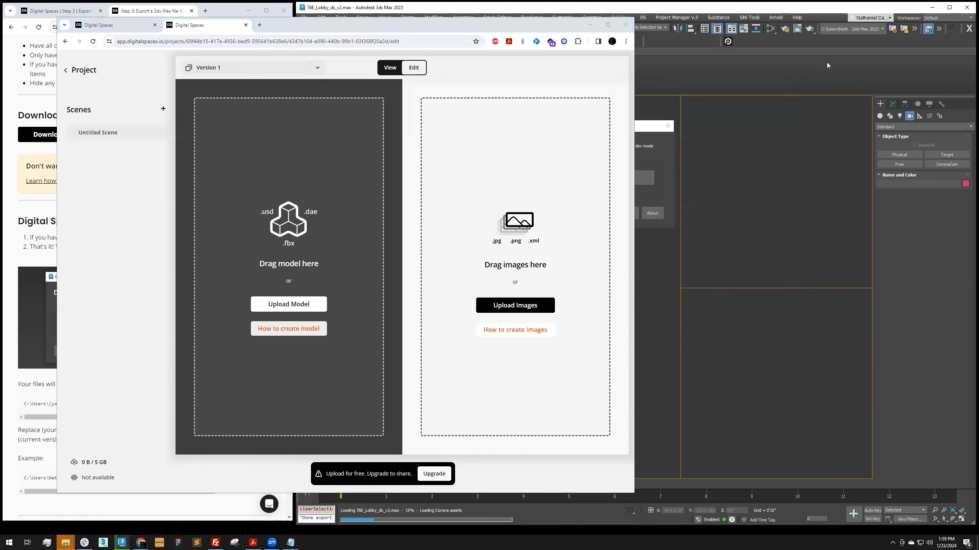
# - Switch to the lobby Images folder in File Explorer and preview the panoramas from 76E_Lobby_Day_0000.jpg to 76E_Lobby_Day_0004.jpg
pyautogui.hotkey('alt', 'Tab')
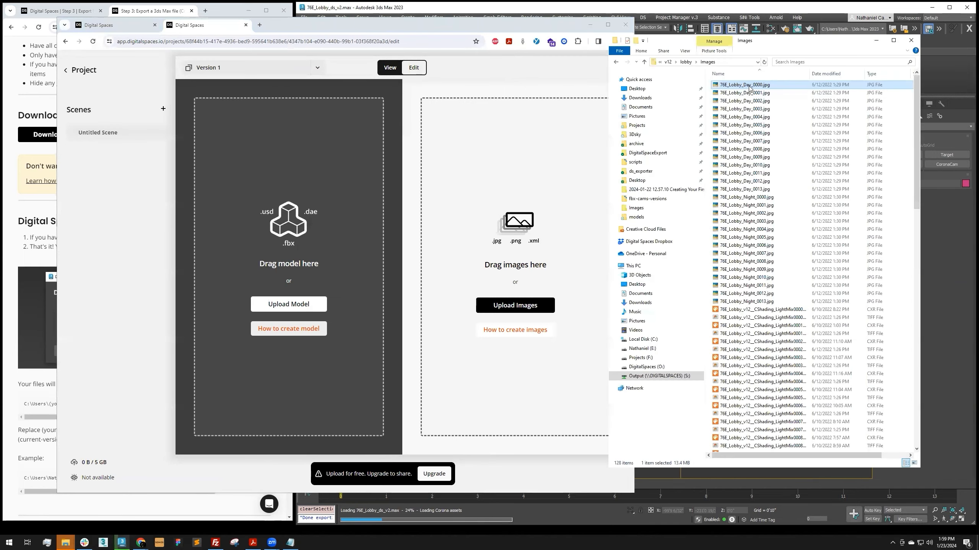
pyautogui.doubleClick(746, 85)
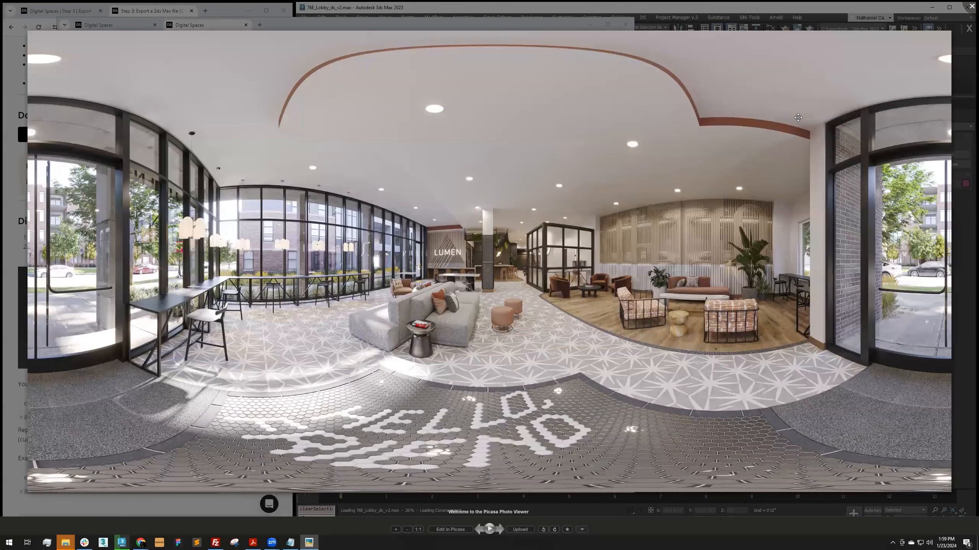
pyautogui.press('Right')
pyautogui.press('Right')
pyautogui.press('Right')
pyautogui.press('Right')
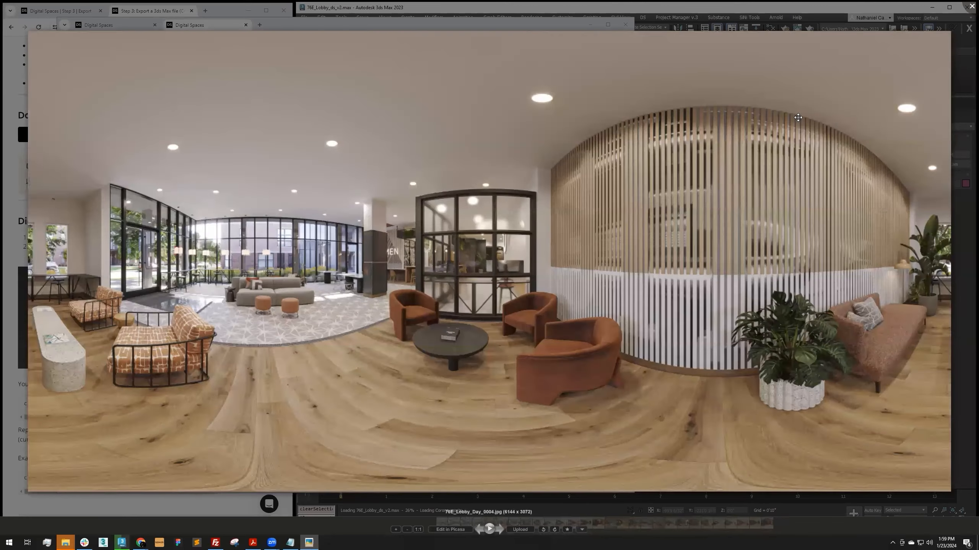
# - Close the preview and upload 76E_Lobby_Day_0000.jpg through 76E_Lobby_Day_0013.jpg to the project's images
pyautogui.press('Escape')
pyautogui.keyDown('shift'); pyautogui.click(763, 190); pyautogui.keyUp('shift')
pyautogui.moveTo(768, 41); pyautogui.dragTo(848, 40)
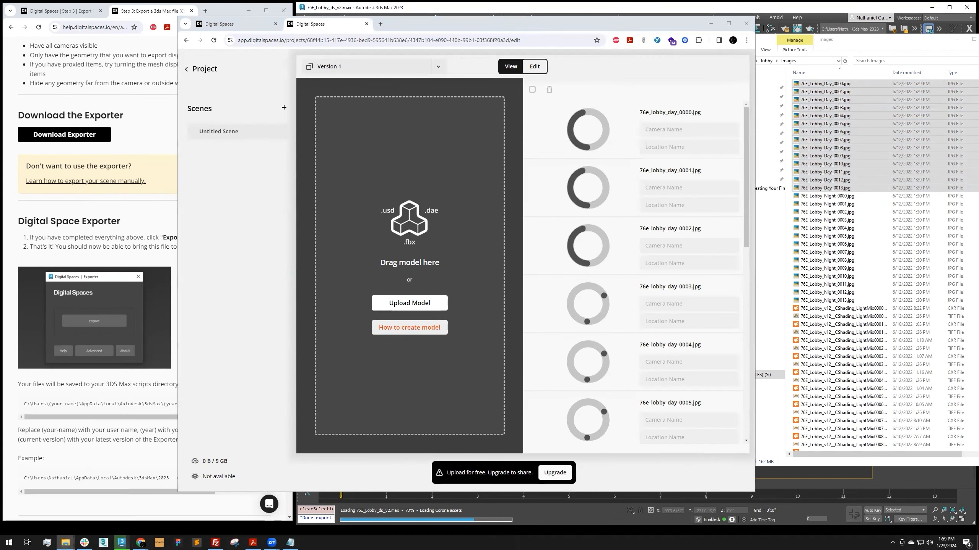
# - Place the export folder beside the project window, sort it by date modified and select the newest 76E_Lobby_ds_v2 USD file
pyautogui.moveTo(304, 63); pyautogui.dragTo(235, 64)
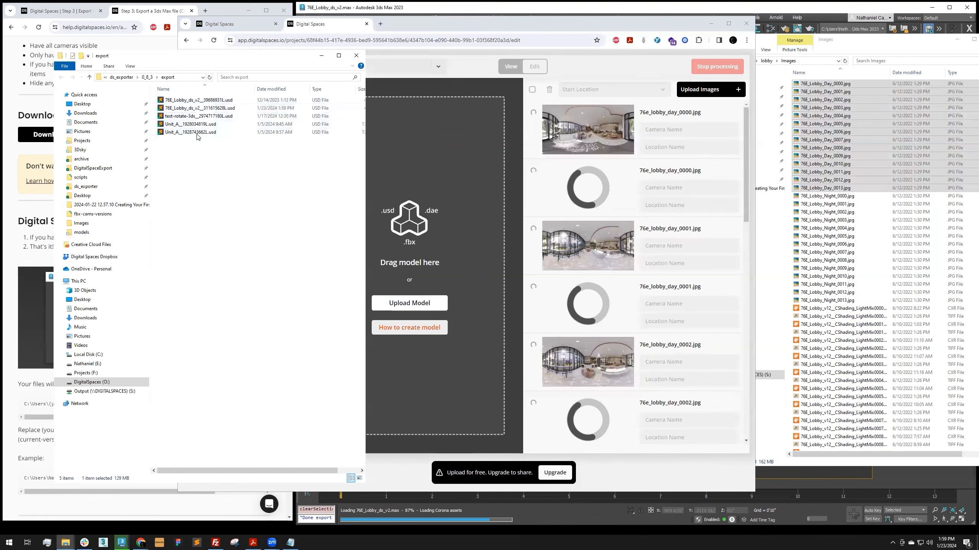
pyautogui.moveTo(511, 24); pyautogui.dragTo(696, 24)
pyautogui.click(234, 208)
pyautogui.moveTo(240, 59); pyautogui.dragTo(218, 59)
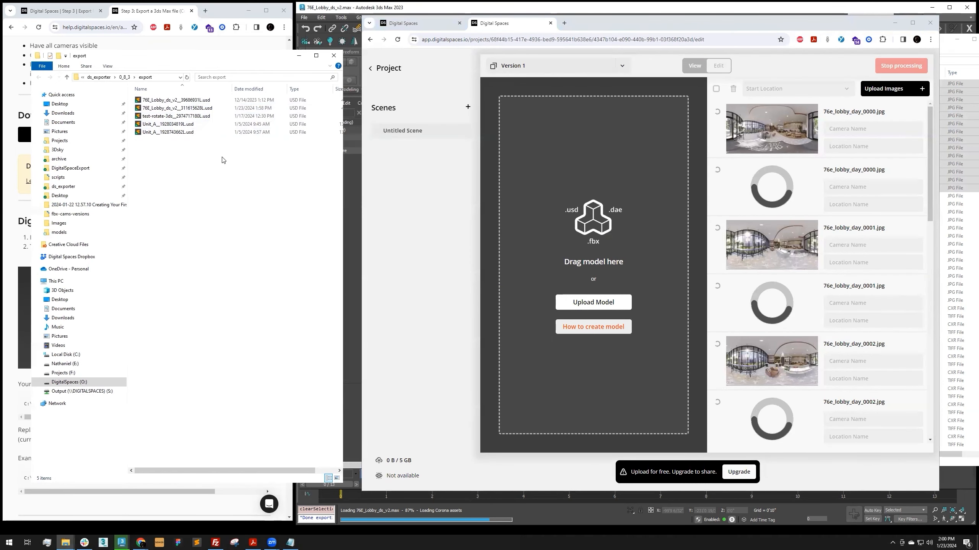
pyautogui.click(248, 89)
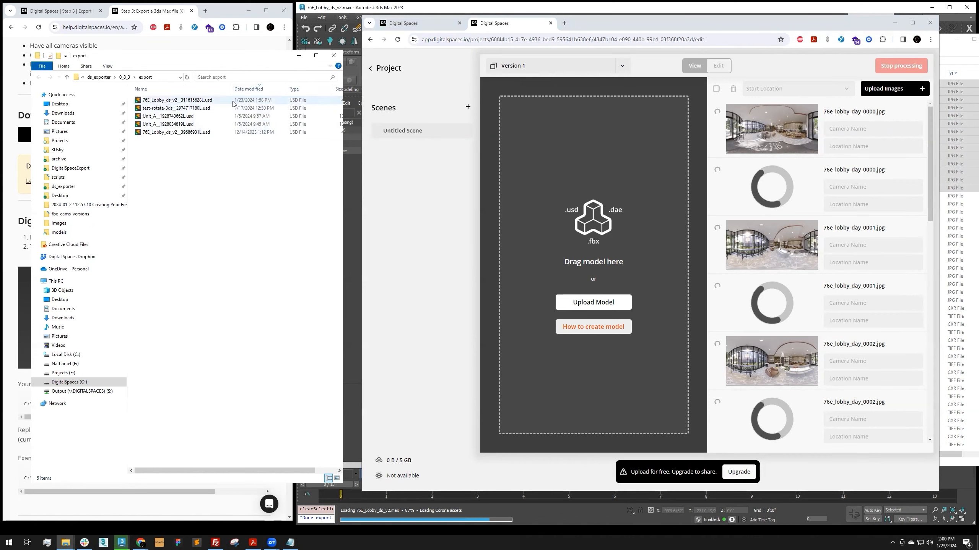
pyautogui.click(189, 100)
# - Upload 76E_Lobby_ds_v2__311615628L.usd from the export folder as the project's model
pyautogui.moveTo(183, 102); pyautogui.dragTo(579, 164)
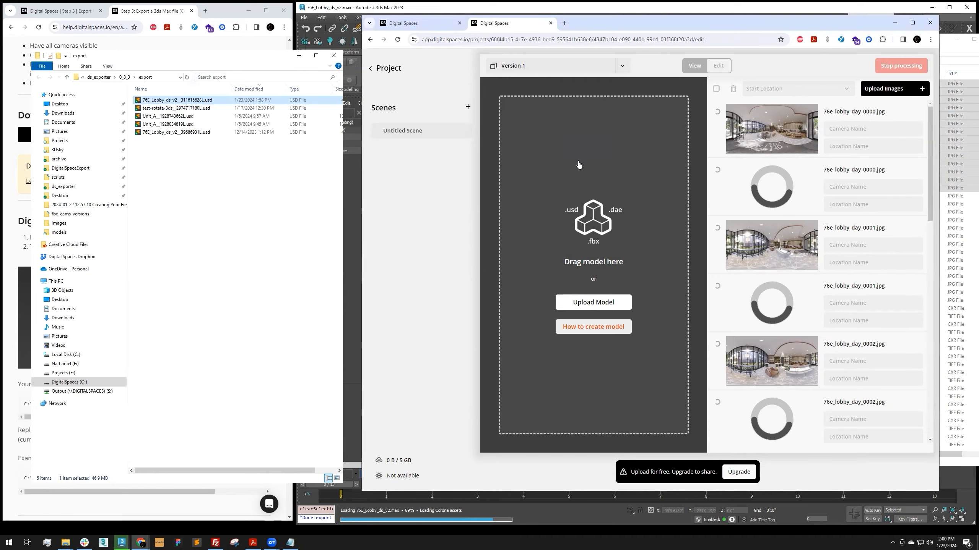
pyautogui.click(642, 24)
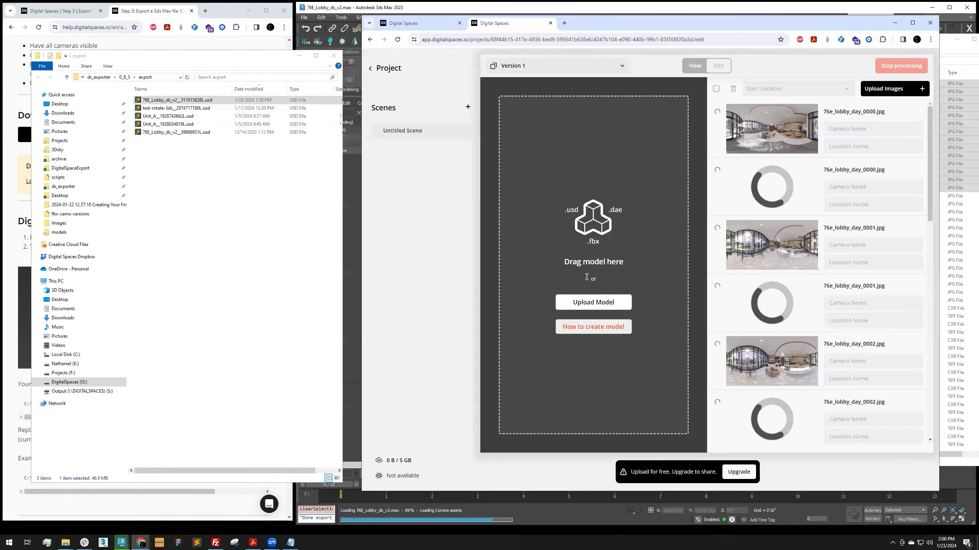
pyautogui.click(156, 76)
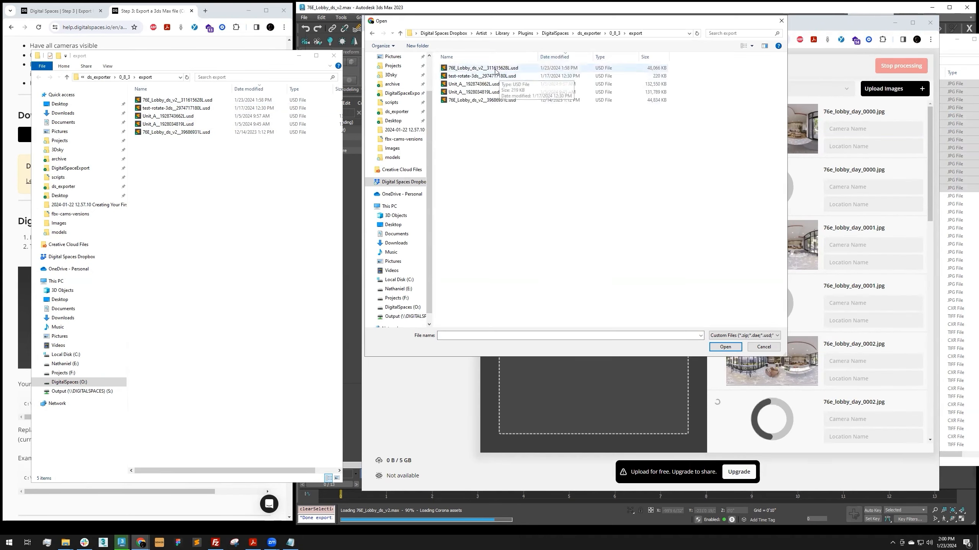
pyautogui.click(497, 70)
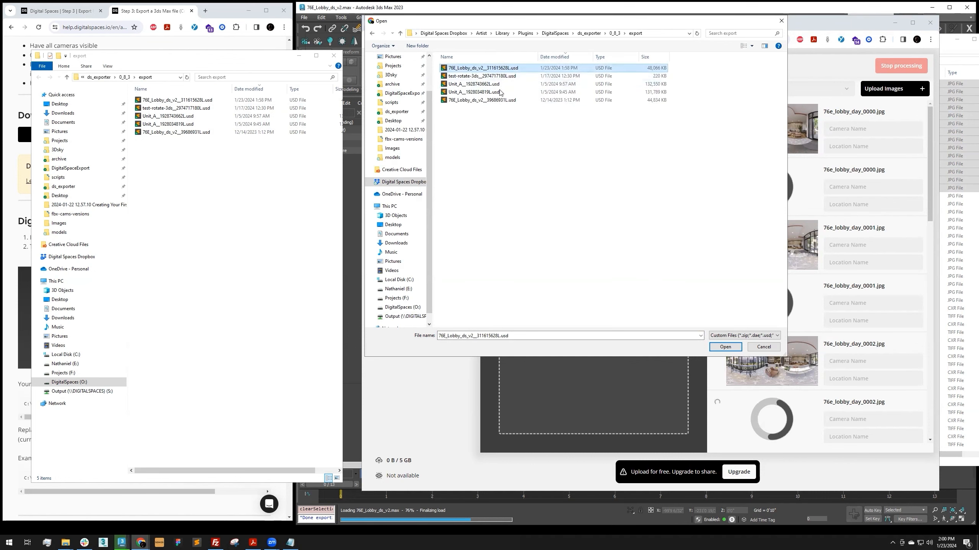
pyautogui.click(725, 347)
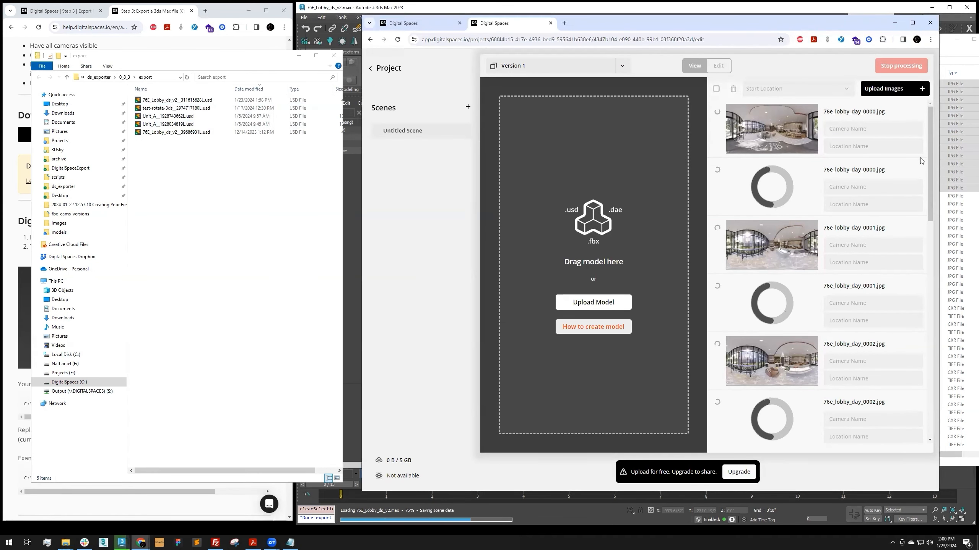
pyautogui.scroll(-5, 800, 306)
pyautogui.click(318, 63)
pyautogui.moveTo(132, 59)
pyautogui.mouseDown()
pyautogui.moveTo(341, 63)
pyautogui.moveTo(134, 65)
pyautogui.mouseUp()
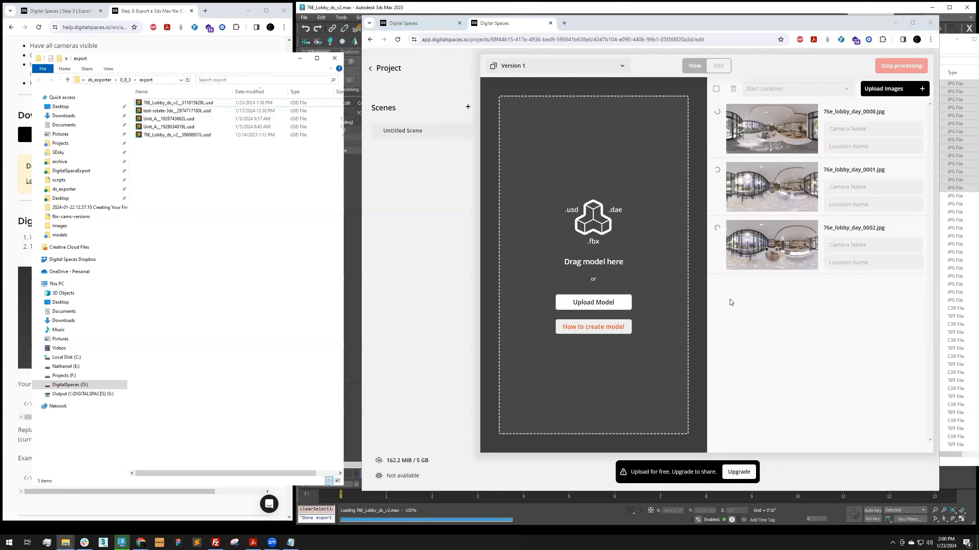
pyautogui.click(807, 27)
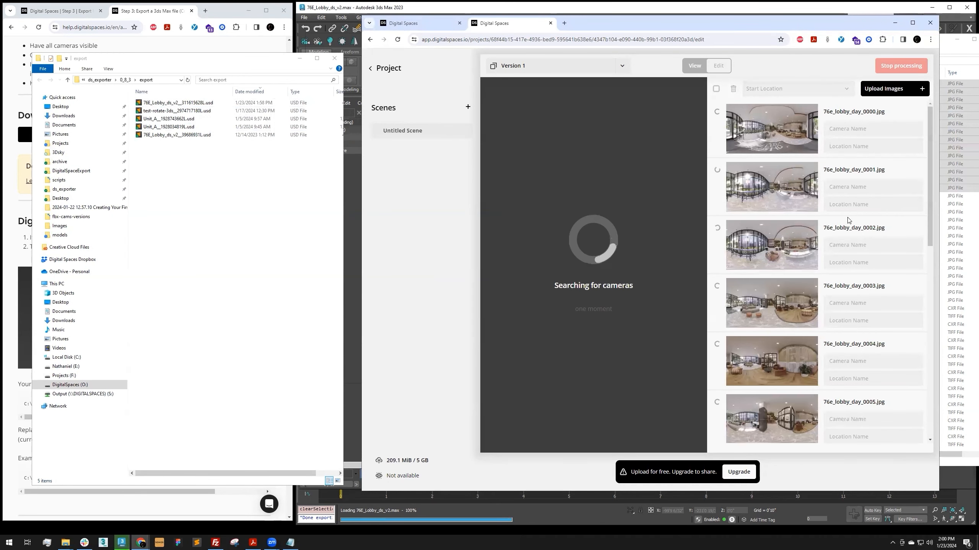
pyautogui.moveTo(931, 209); pyautogui.dragTo(906, 145)
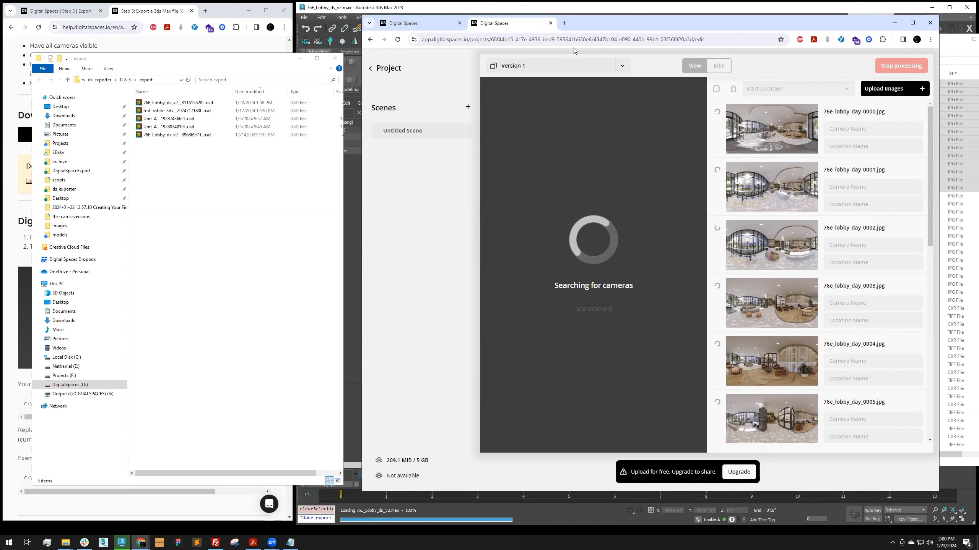
pyautogui.moveTo(597, 25); pyautogui.dragTo(598, 24)
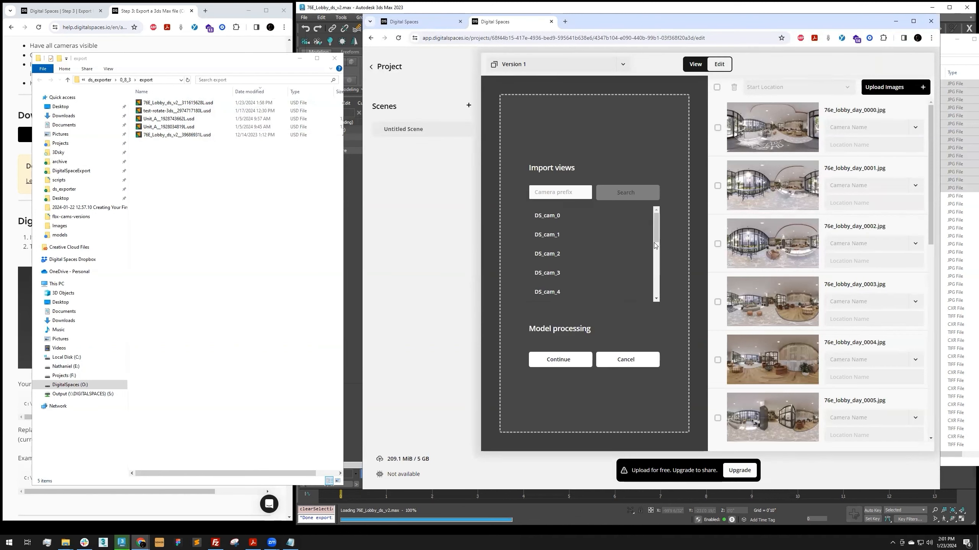
# - Review the DS_cam views found for import and continue with model processing
pyautogui.moveTo(657, 233); pyautogui.dragTo(618, 208)
pyautogui.moveTo(657, 221); pyautogui.dragTo(618, 243)
pyautogui.click(569, 360)
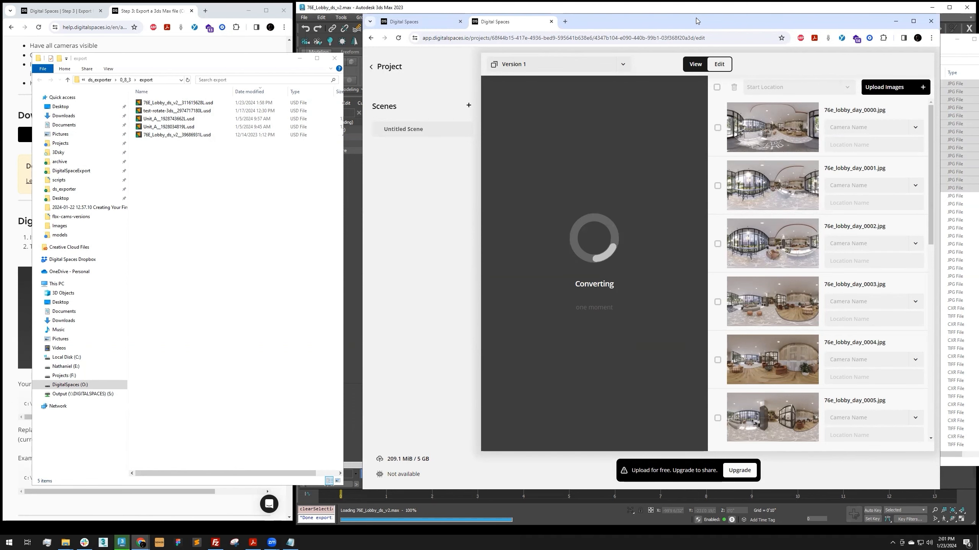
# - Match images 76e_lobby_day_0000.jpg through 76e_lobby_day_0006.jpg to cameras DS_cam_0 through DS_cam_6 in order
pyautogui.moveTo(697, 17); pyautogui.dragTo(595, 17)
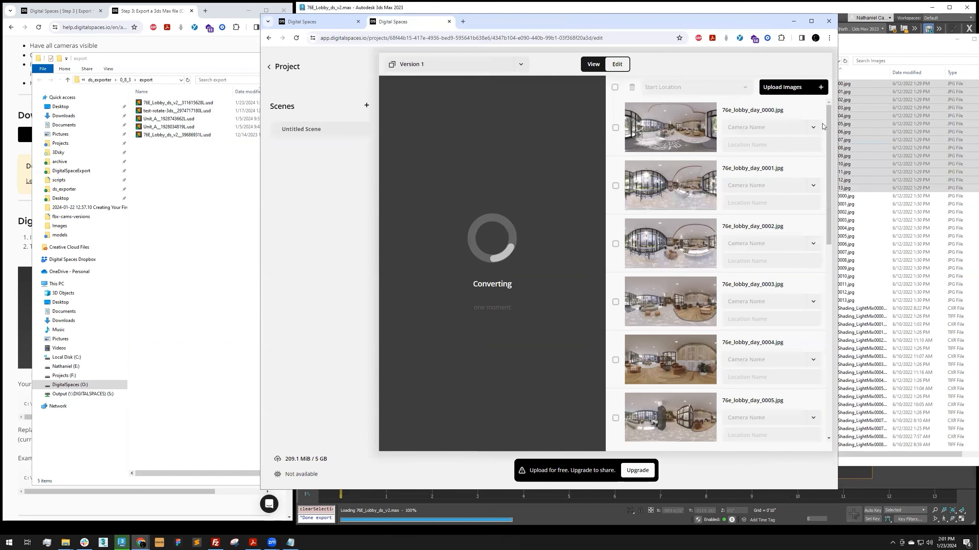
pyautogui.moveTo(829, 164)
pyautogui.mouseDown()
pyautogui.moveTo(829, 344)
pyautogui.moveTo(828, 154)
pyautogui.mouseUp()
pyautogui.click(813, 131)
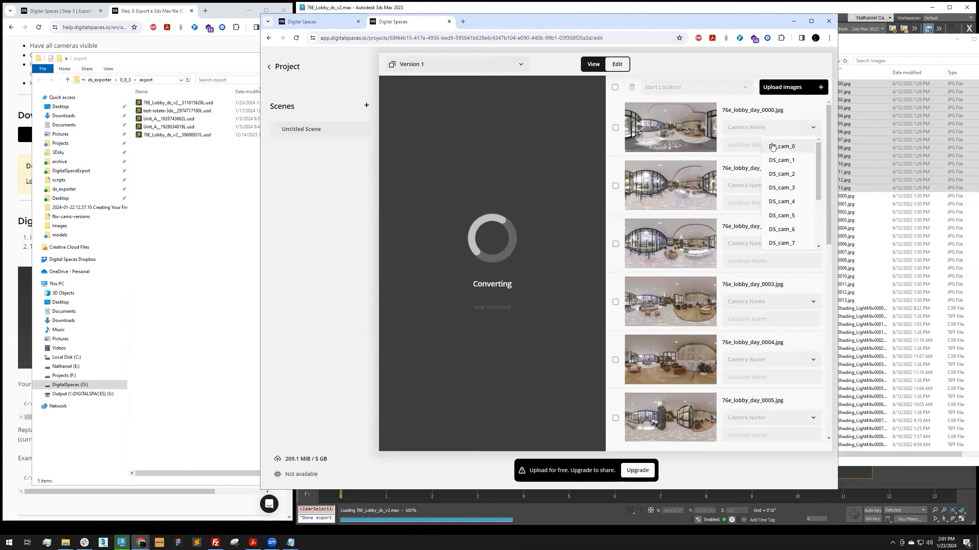
pyautogui.moveTo(775, 110); pyautogui.dragTo(768, 110)
pyautogui.click(814, 128)
pyautogui.click(811, 165)
pyautogui.click(812, 324)
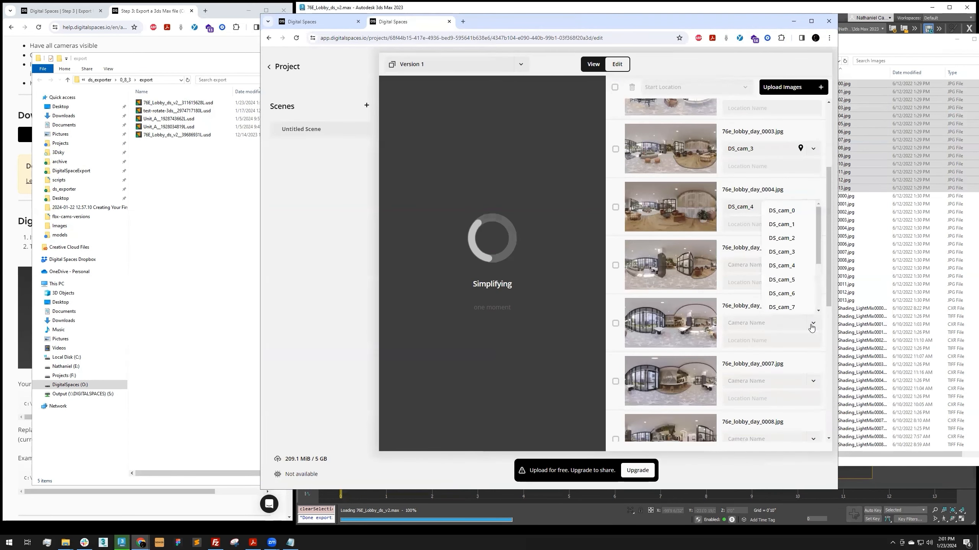
pyautogui.click(799, 295)
# - Match the remaining images, 76e_lobby_day_0007.jpg through 76e_lobby_day_0013.jpg, to DS_cam_7 through DS_cam_13 in order
pyautogui.scroll(-2, 811, 343)
pyautogui.click(813, 346)
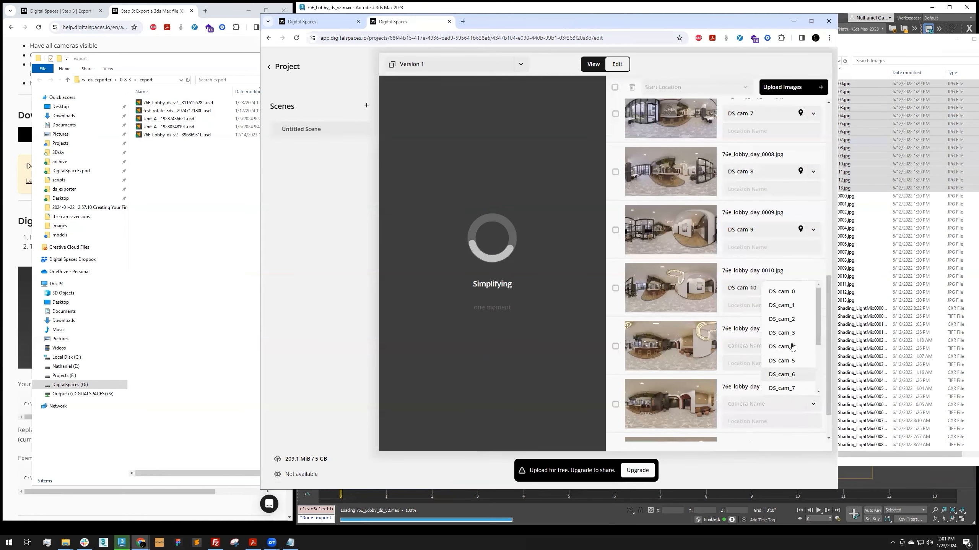
pyautogui.scroll(-3, 793, 350)
pyautogui.click(796, 375)
pyautogui.scroll(-2, 806, 398)
pyautogui.click(814, 355)
pyautogui.scroll(-3, 790, 370)
pyautogui.click(795, 394)
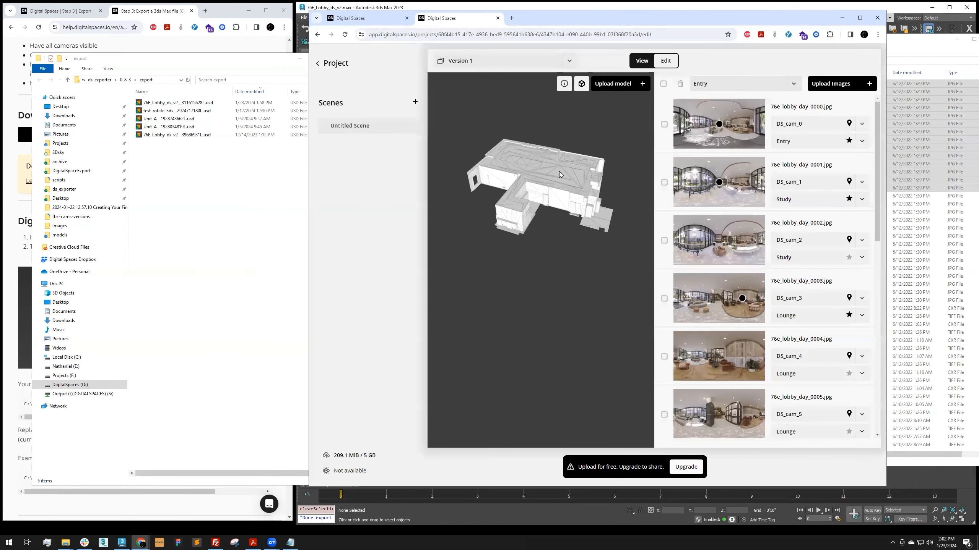
# - Show the processed model's object and geometry statistics and inspect the model from several angles and up close
pyautogui.click(565, 84)
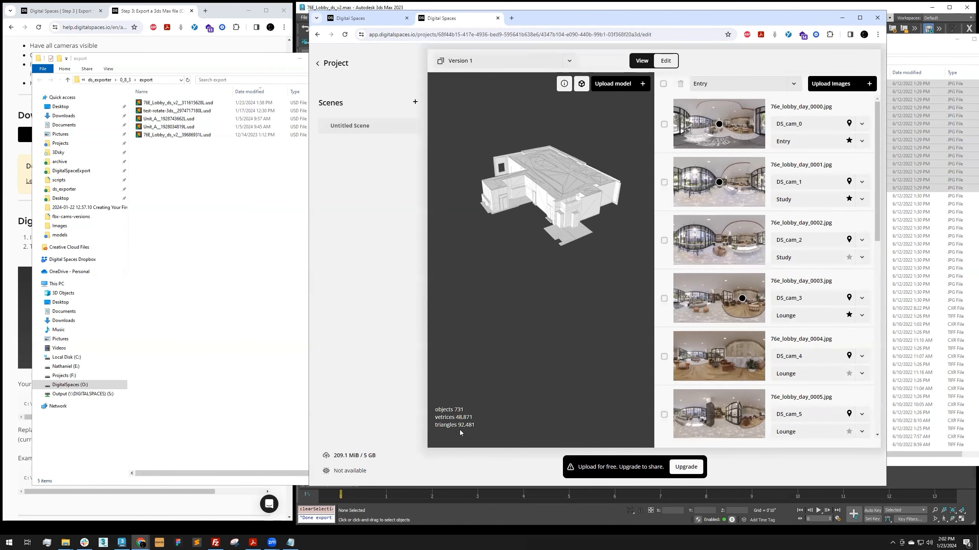
pyautogui.moveTo(515, 287); pyautogui.dragTo(628, 262)
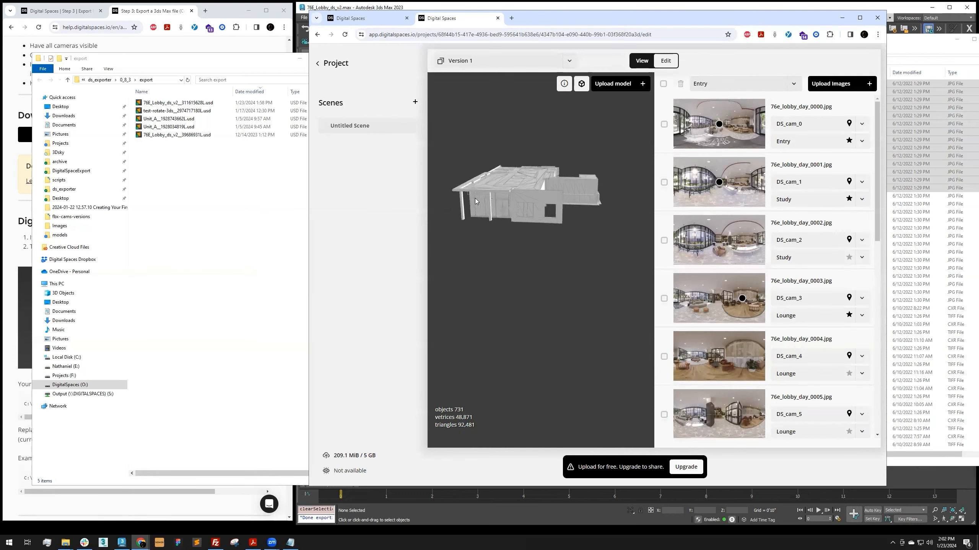
pyautogui.scroll(5, 499, 208)
pyautogui.scroll(10, 500, 209)
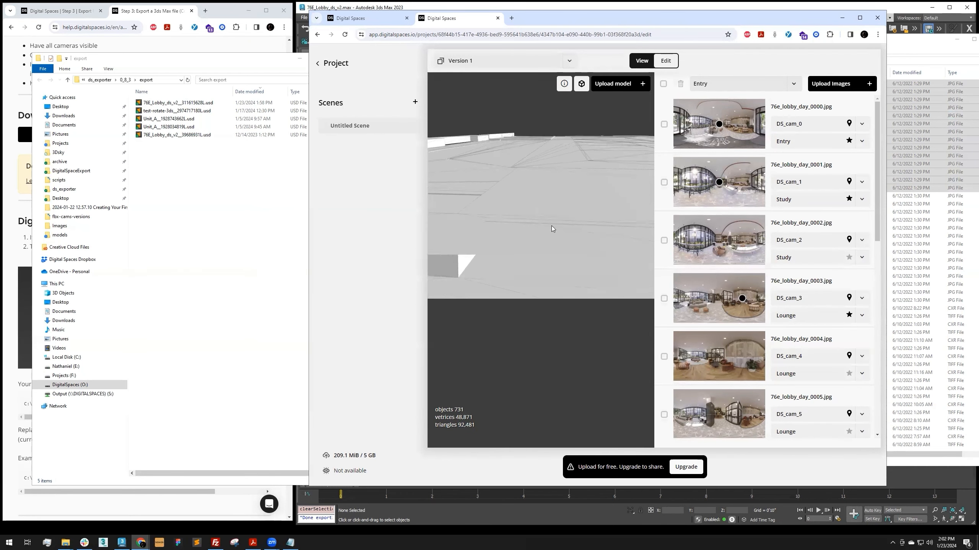
pyautogui.moveTo(586, 234); pyautogui.dragTo(577, 228)
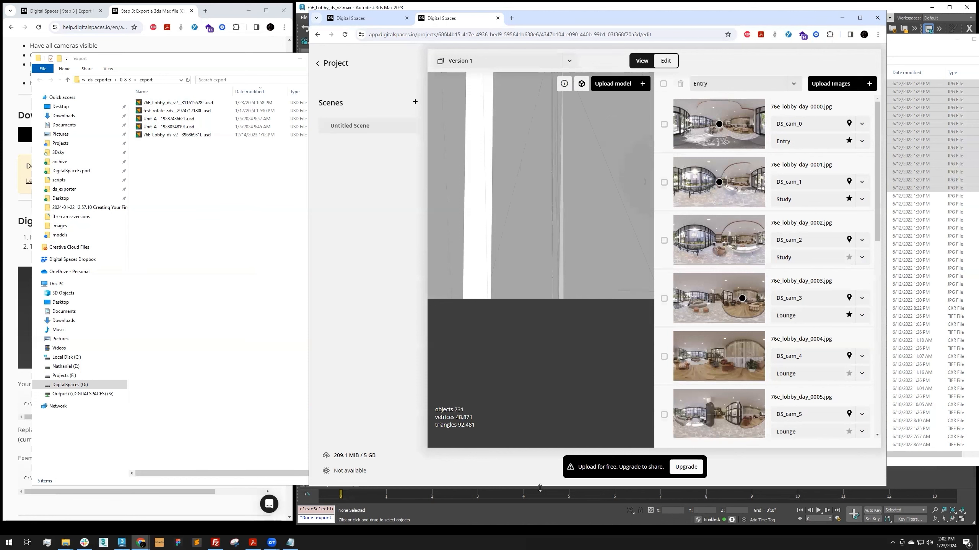
pyautogui.moveTo(540, 488); pyautogui.dragTo(540, 484)
# - Switch the scene to viewing mode and walk through the lobby, looking around from several camera points
pyautogui.click(638, 61)
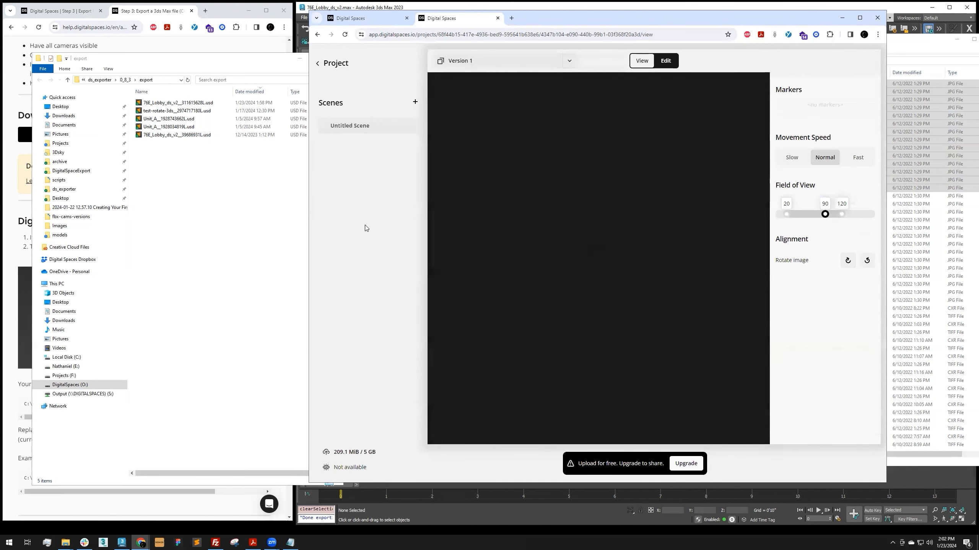
pyautogui.moveTo(570, 17); pyautogui.dragTo(577, 15)
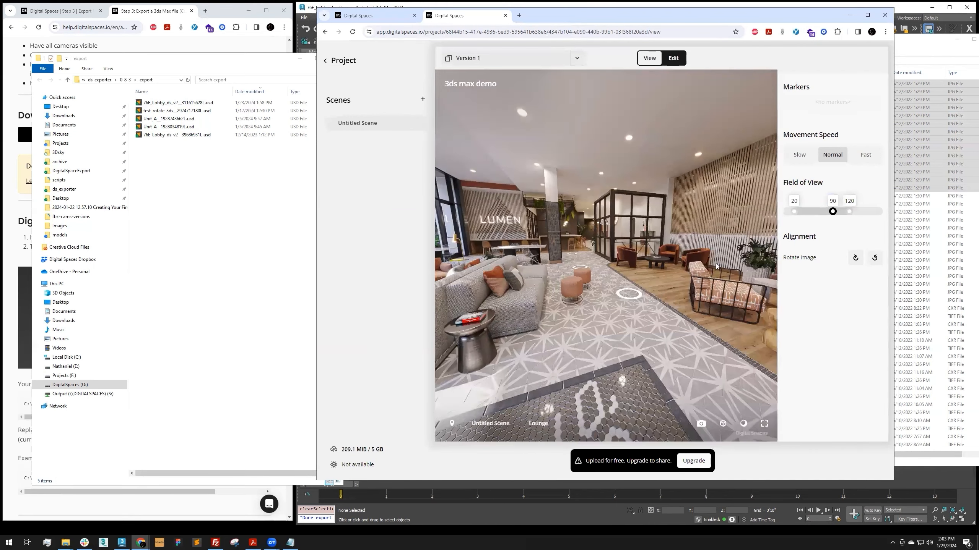
pyautogui.moveTo(597, 231); pyautogui.dragTo(604, 291)
pyautogui.click(606, 246)
pyautogui.click(604, 291)
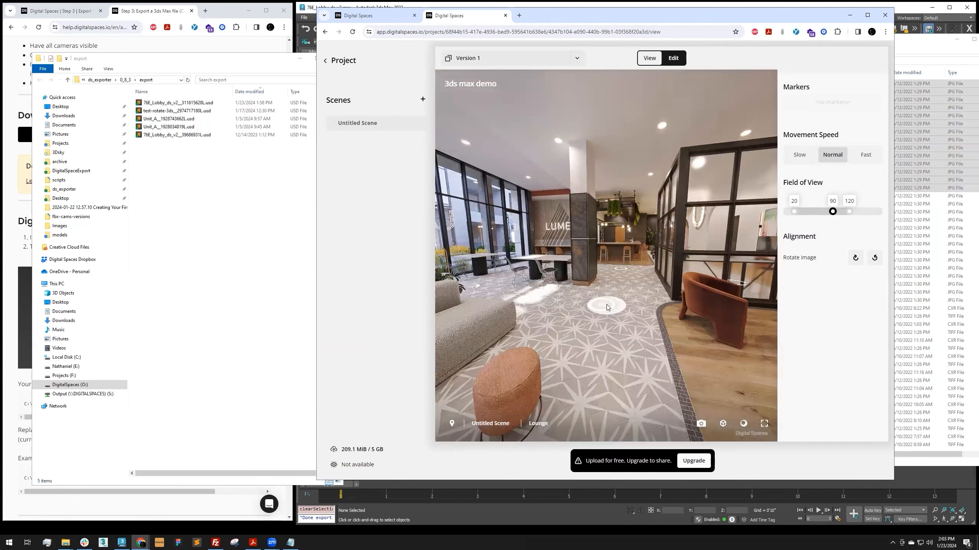
pyautogui.moveTo(613, 254); pyautogui.dragTo(658, 256)
pyautogui.moveTo(497, 250); pyautogui.dragTo(639, 253)
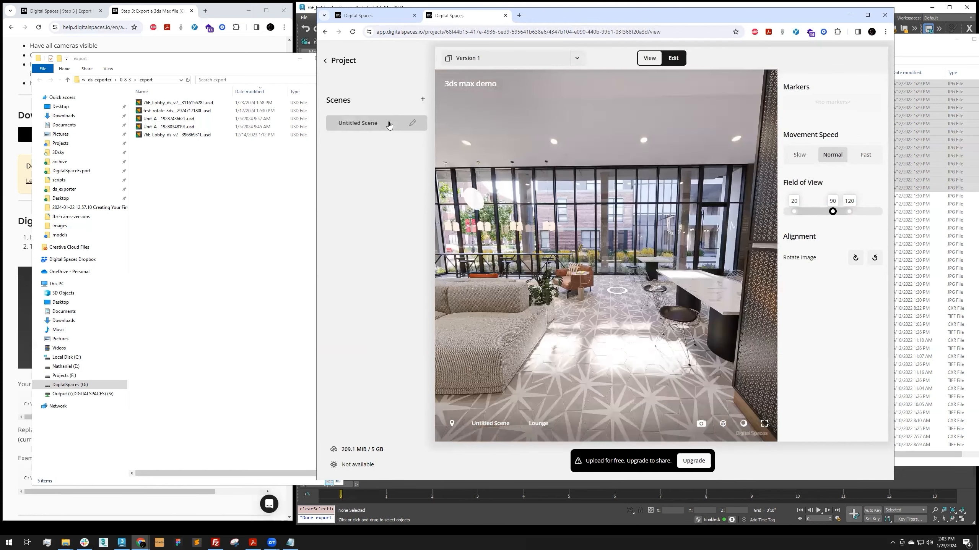
# - Rename the untitled scene to Lobby and return to the project overview
pyautogui.click(412, 123)
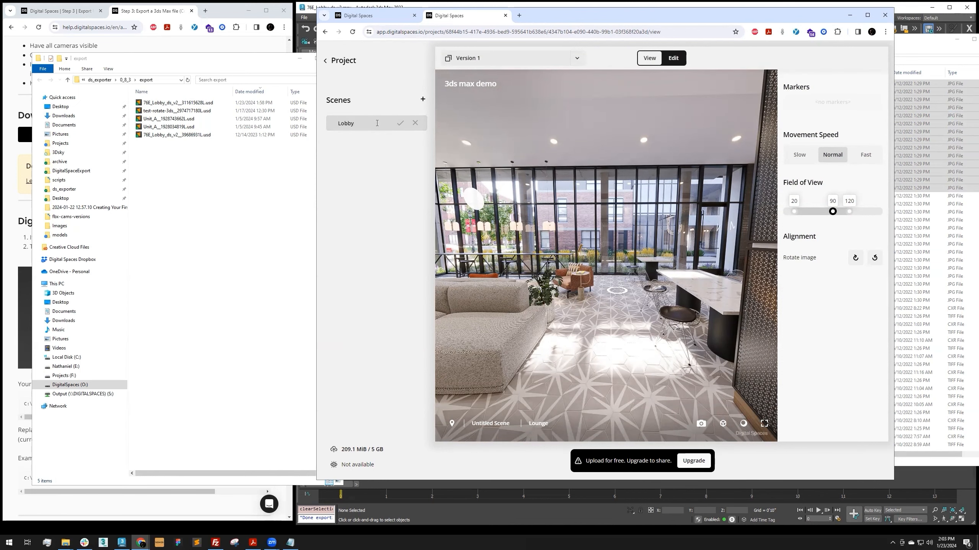
pyautogui.press('Return')
pyautogui.click(343, 61)
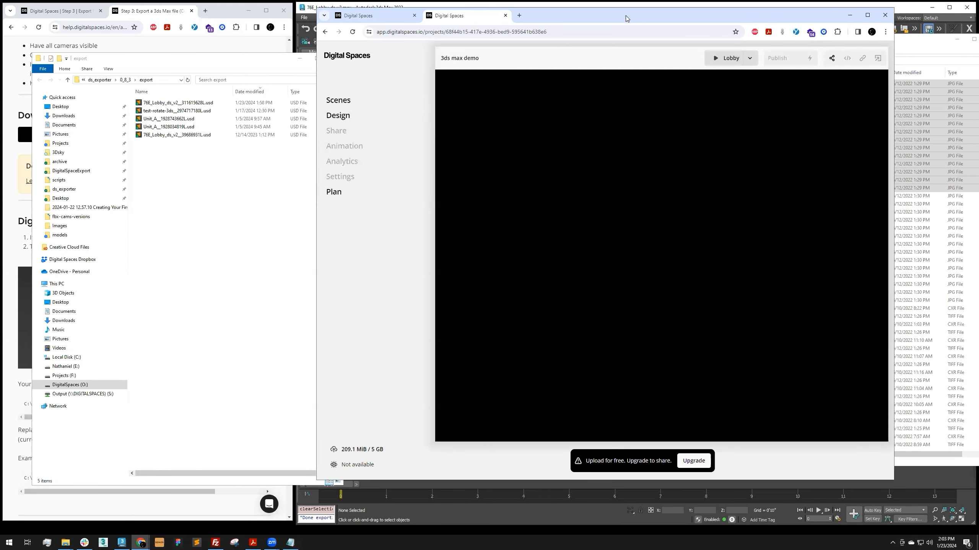
pyautogui.moveTo(625, 15); pyautogui.dragTo(616, 13)
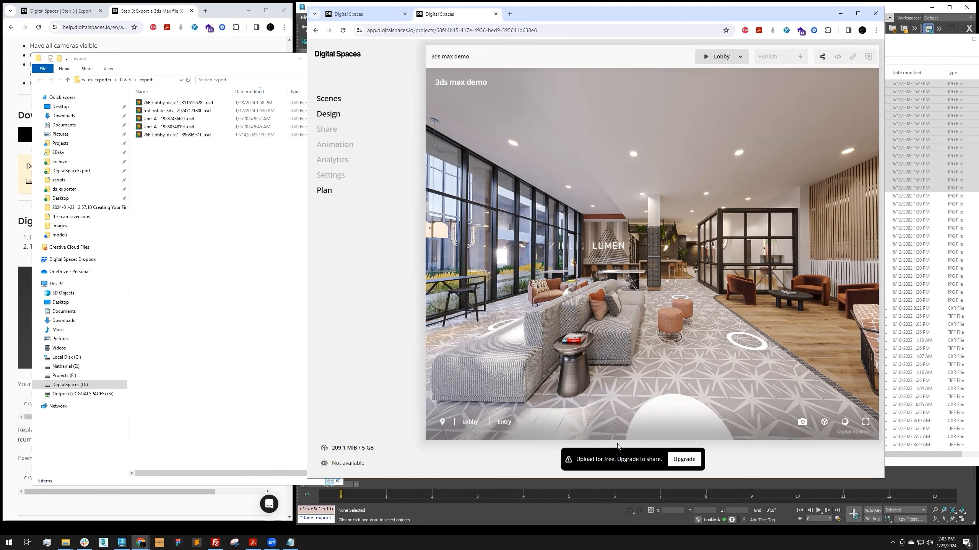
# - Open the upgrade options, compare the Basic and Advanced plans' prices, uploads and unique views, and return to the project
pyautogui.click(683, 460)
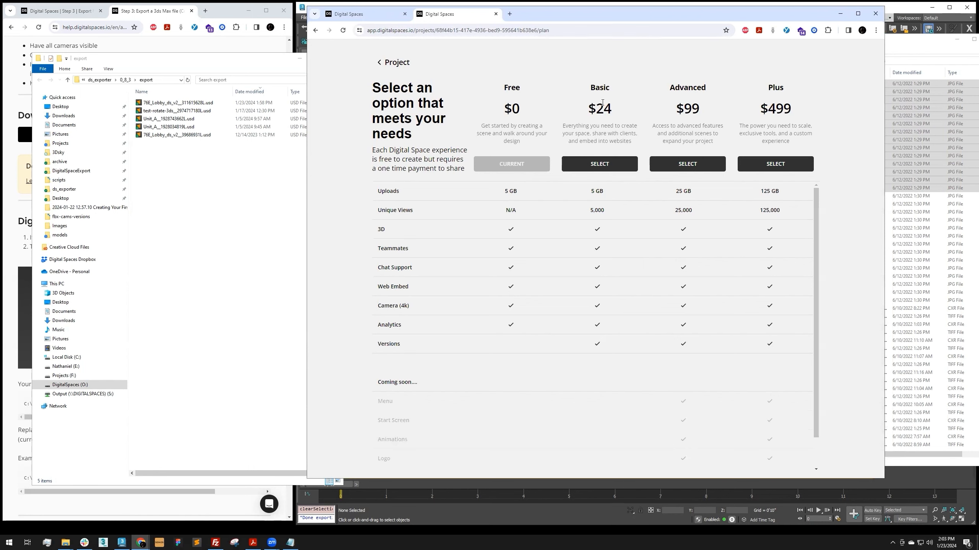
pyautogui.doubleClick(590, 109)
pyautogui.moveTo(617, 197); pyautogui.dragTo(589, 194)
pyautogui.click(592, 216)
pyautogui.moveTo(677, 196); pyautogui.dragTo(696, 213)
pyautogui.click(689, 193)
pyautogui.click(394, 60)
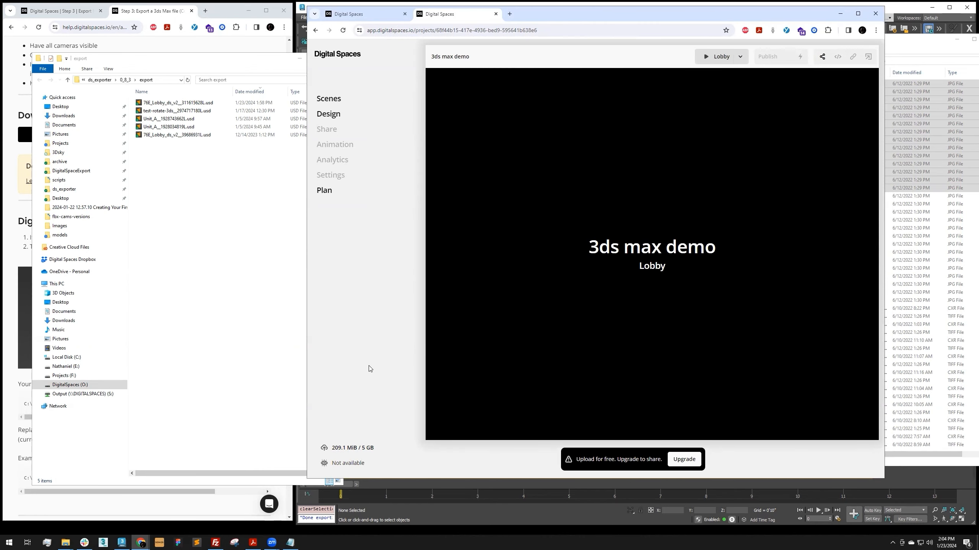
# - Switch to 3ds Max and place the Digital Spaces exporter dialog above the lobby model for review
pyautogui.moveTo(551, 18); pyautogui.dragTo(582, 150)
pyautogui.click(638, 9)
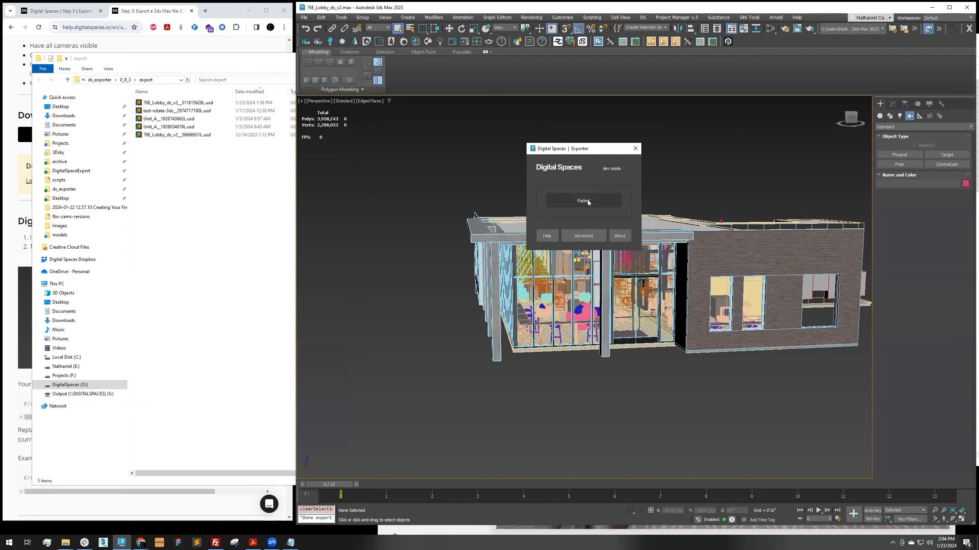
pyautogui.click(304, 17)
pyautogui.click(599, 152)
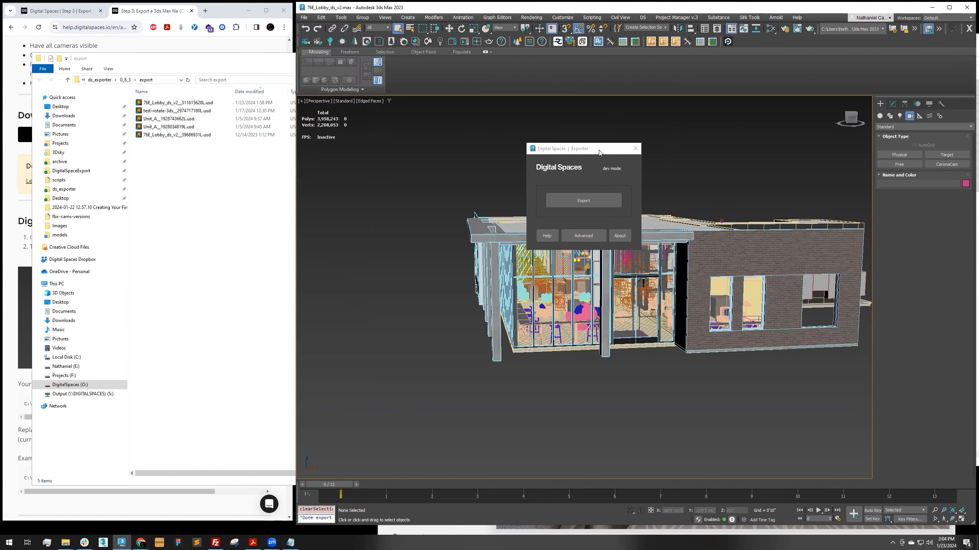
pyautogui.moveTo(589, 148); pyautogui.dragTo(584, 113)
pyautogui.moveTo(694, 171); pyautogui.dragTo(694, 179, button='middle')
pyautogui.moveTo(571, 114); pyautogui.dragTo(575, 113)
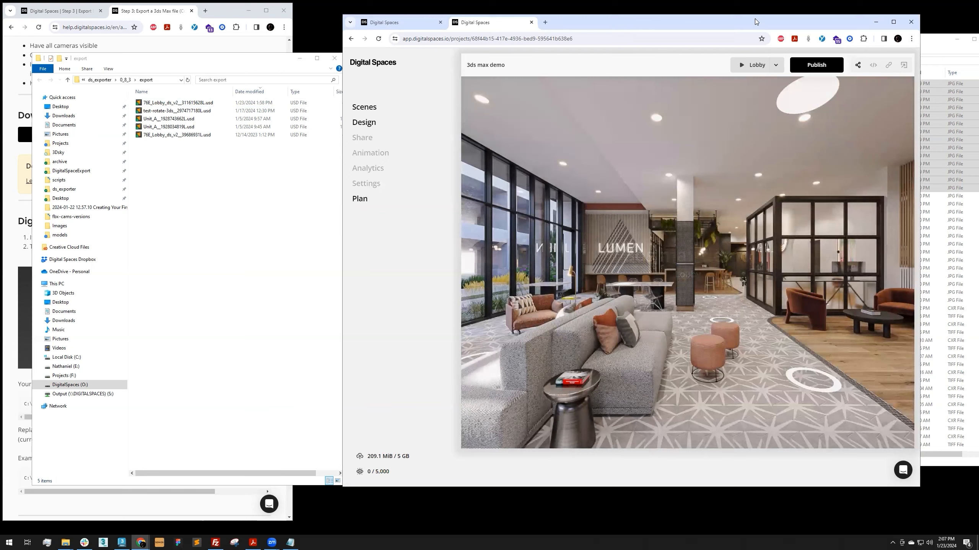
# - Publish the 3ds max demo project from the browser and open its shared page in a new tab
pyautogui.moveTo(754, 17); pyautogui.dragTo(743, 16)
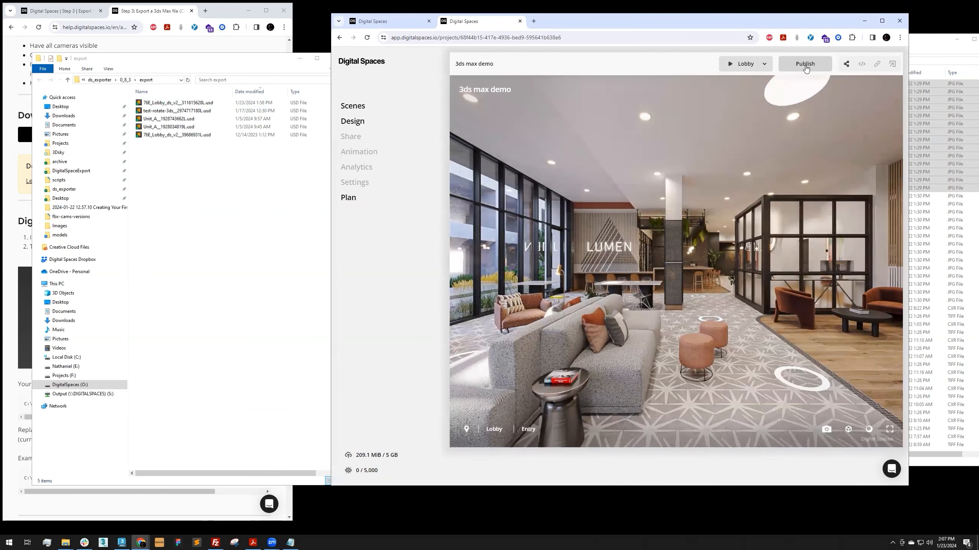
pyautogui.click(800, 74)
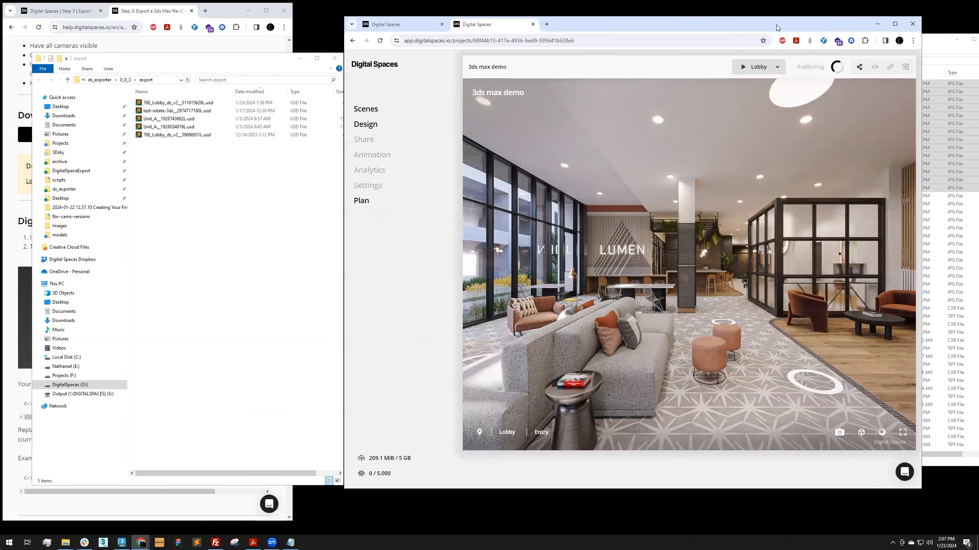
pyautogui.moveTo(763, 22); pyautogui.dragTo(776, 25)
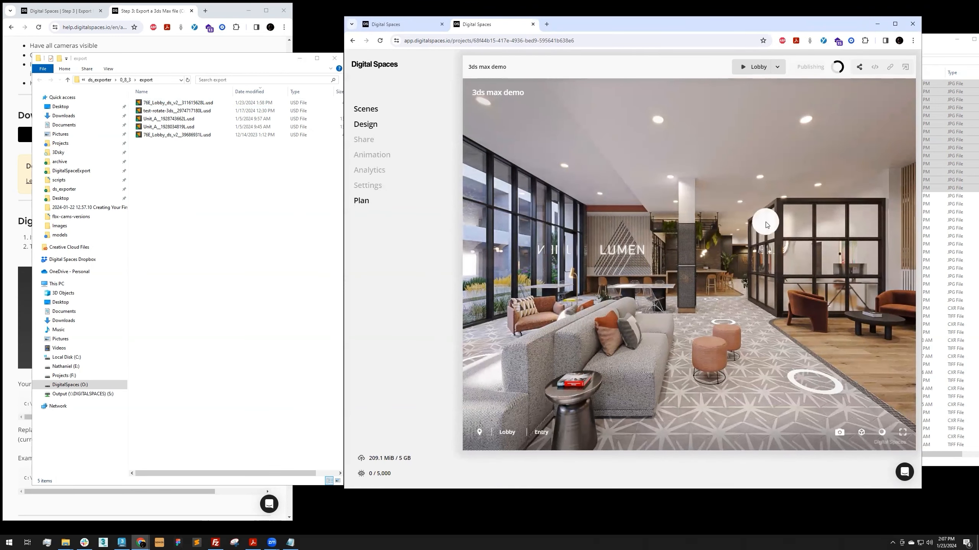
pyautogui.click(906, 68)
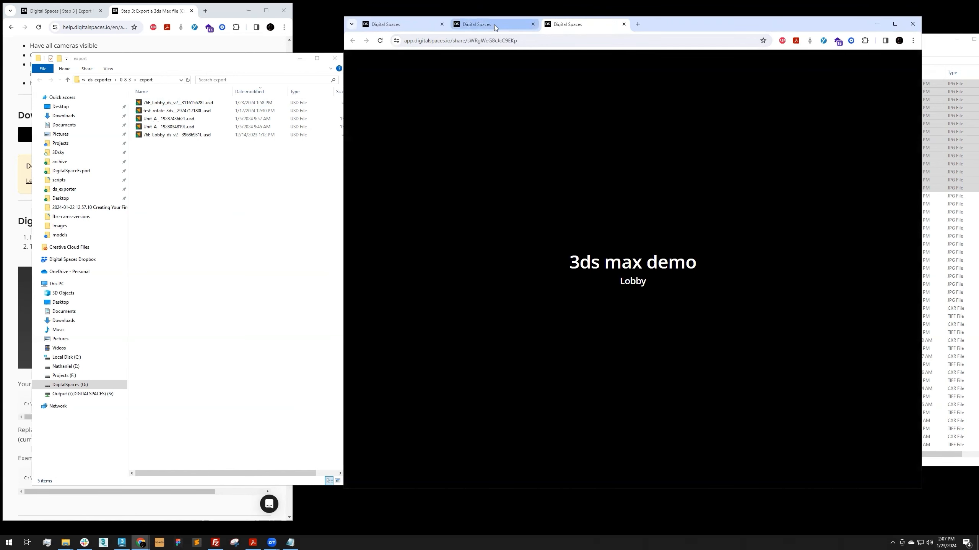
# - Return to the project and copy both its share link and its iframe embed code
pyautogui.click(494, 25)
pyautogui.click(890, 67)
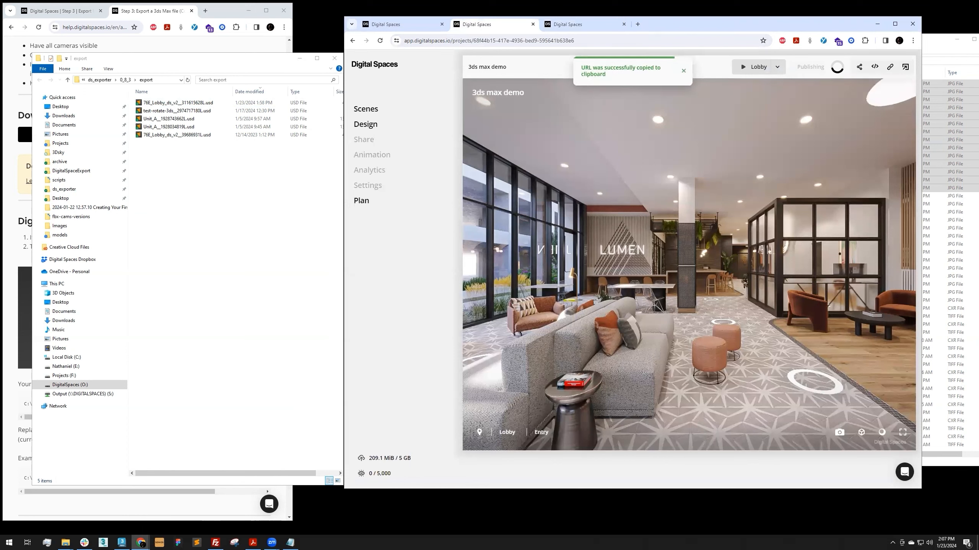
pyautogui.click(875, 67)
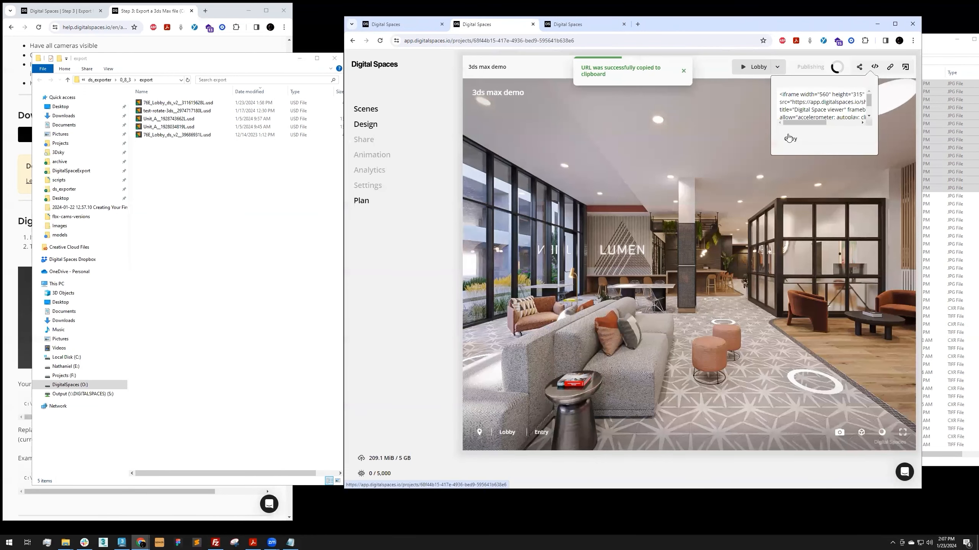
pyautogui.moveTo(805, 123); pyautogui.dragTo(804, 123)
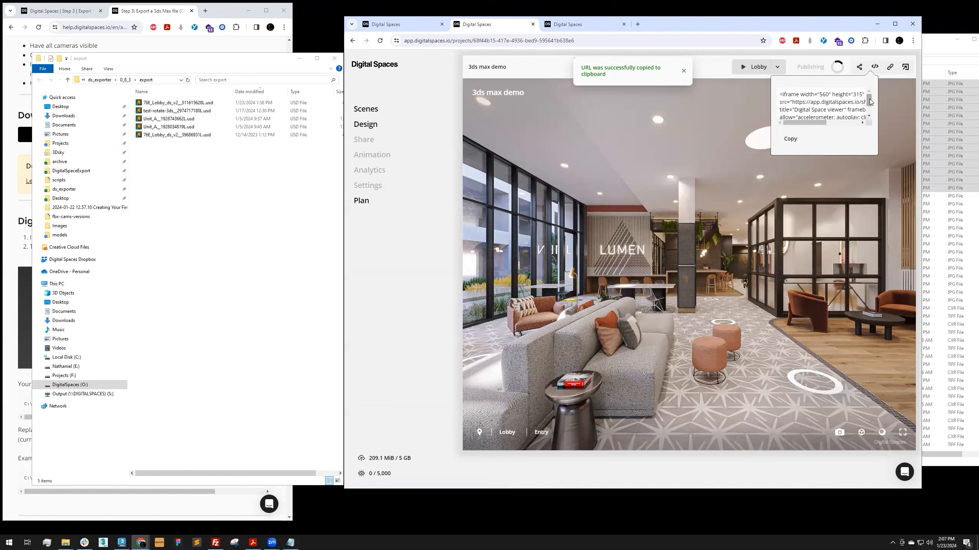
pyautogui.moveTo(870, 99); pyautogui.dragTo(871, 105)
pyautogui.click(791, 139)
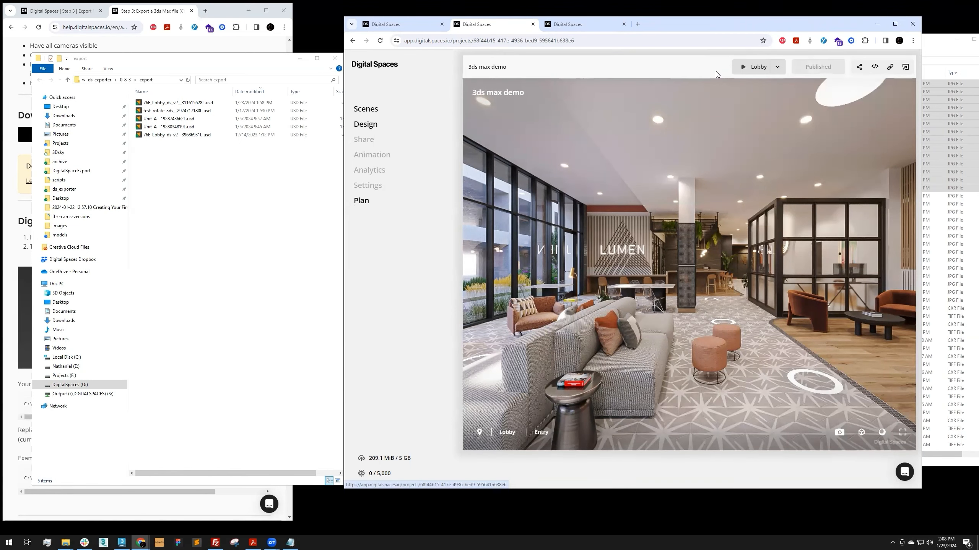
# - Look around the lobby from the entry, review the Lobby scene's model and matched images, and return to the project
pyautogui.moveTo(669, 258); pyautogui.dragTo(690, 264)
pyautogui.scroll(-3, 690, 266)
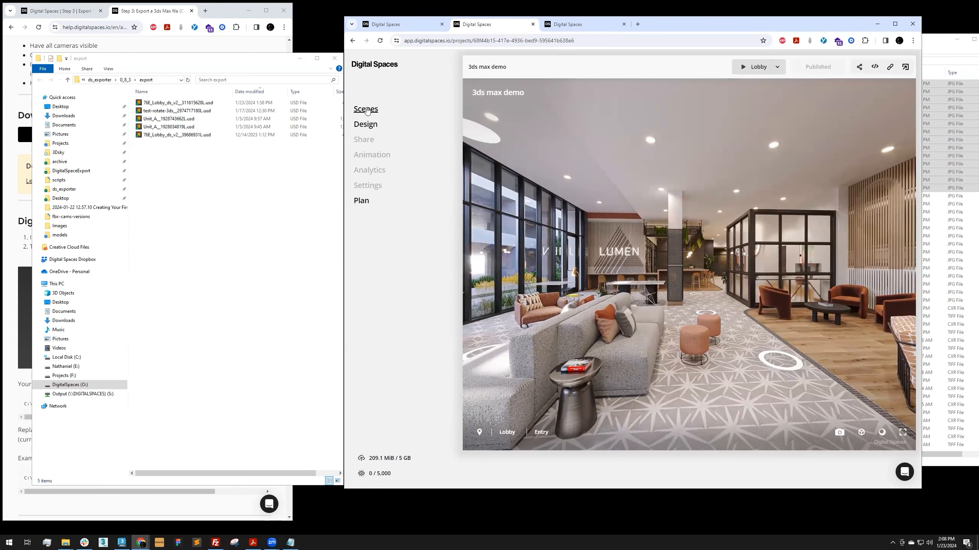
pyautogui.click(365, 109)
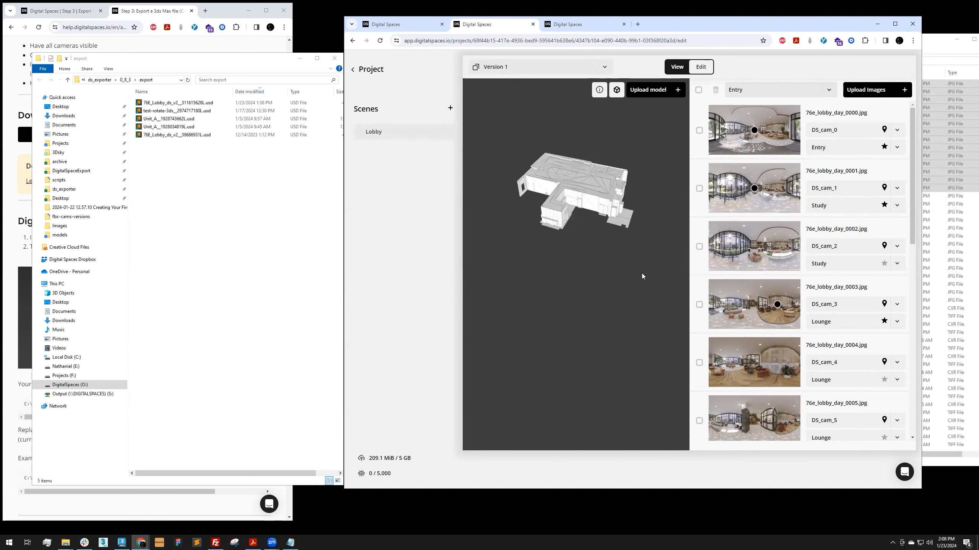
pyautogui.click(371, 69)
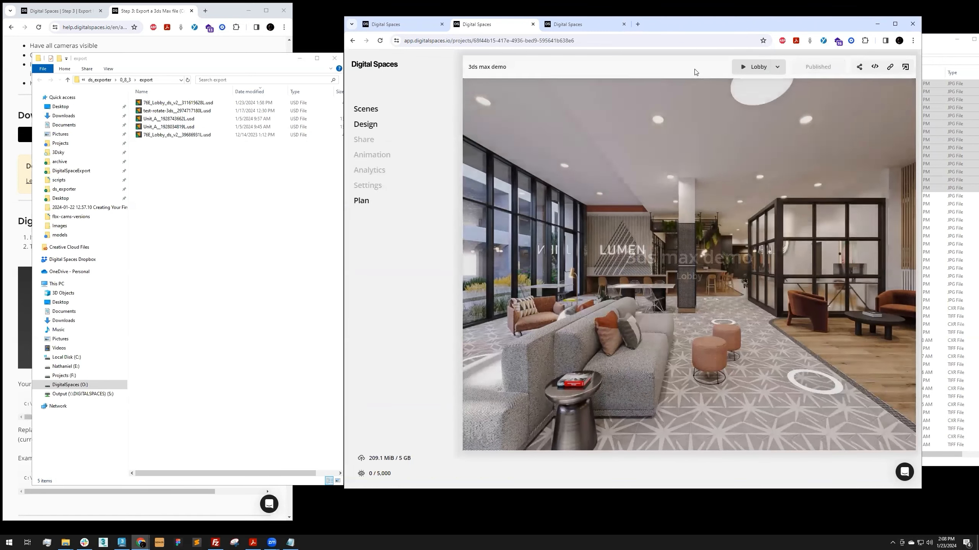
# - Review the shared lobby page, the project overview and the other sample Digital Space in their open tabs
pyautogui.click(583, 23)
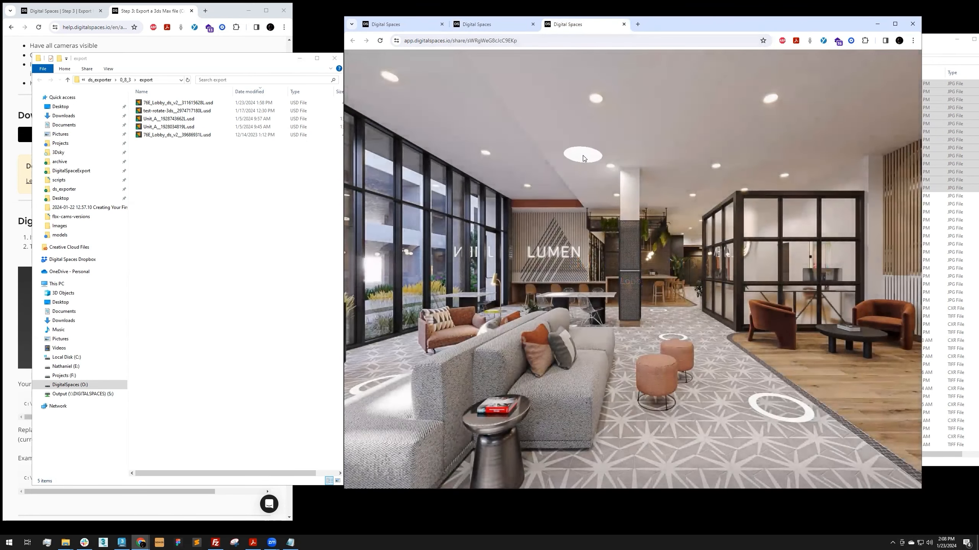
pyautogui.click(480, 24)
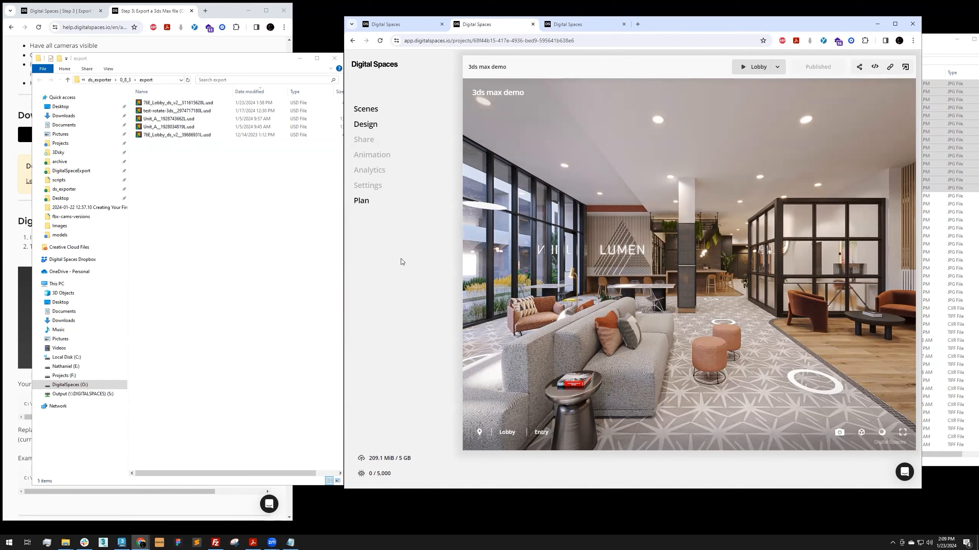
pyautogui.click(411, 27)
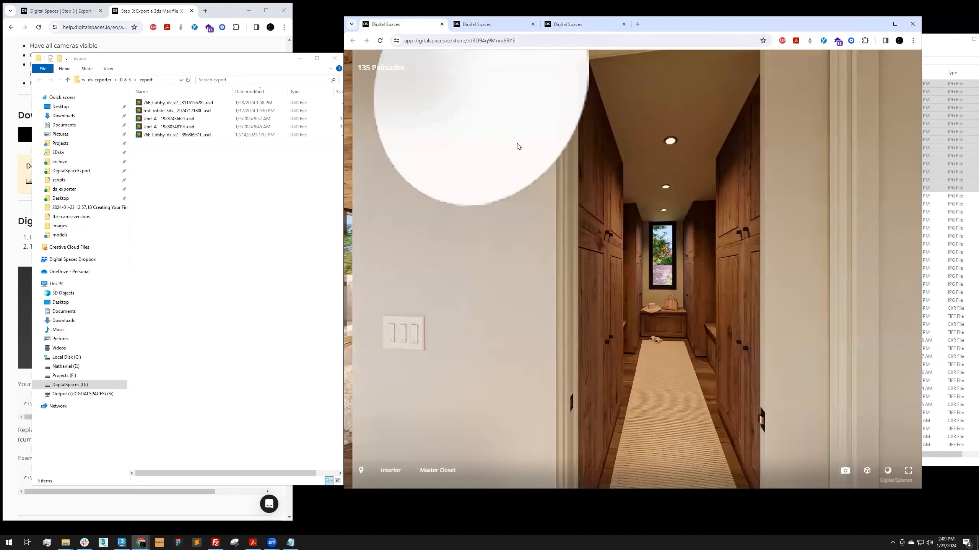
pyautogui.click(565, 27)
# - Load digitalspaces.io in a new tab and open the site's support chat
pyautogui.click(638, 26)
pyautogui.write('digitalspaces.io')
pyautogui.press('Return')
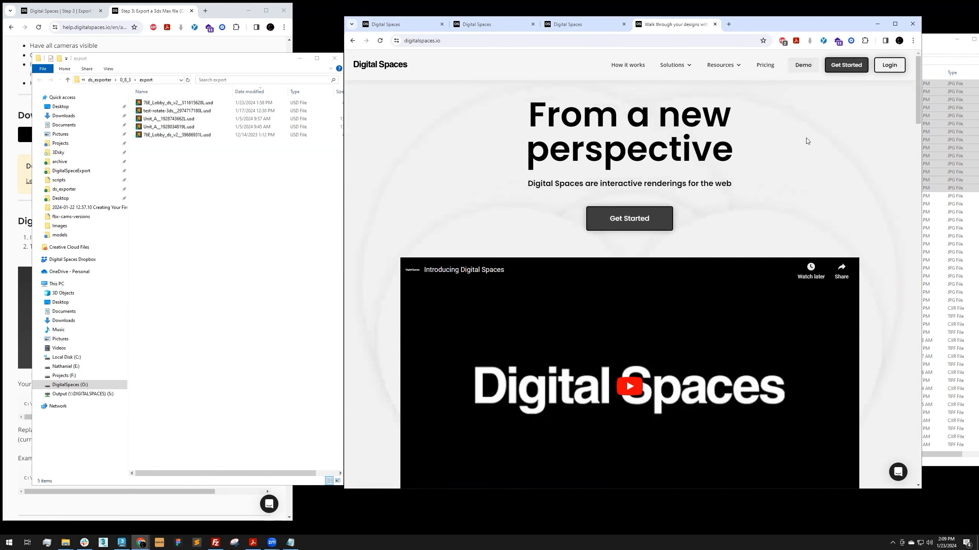
pyautogui.click(898, 473)
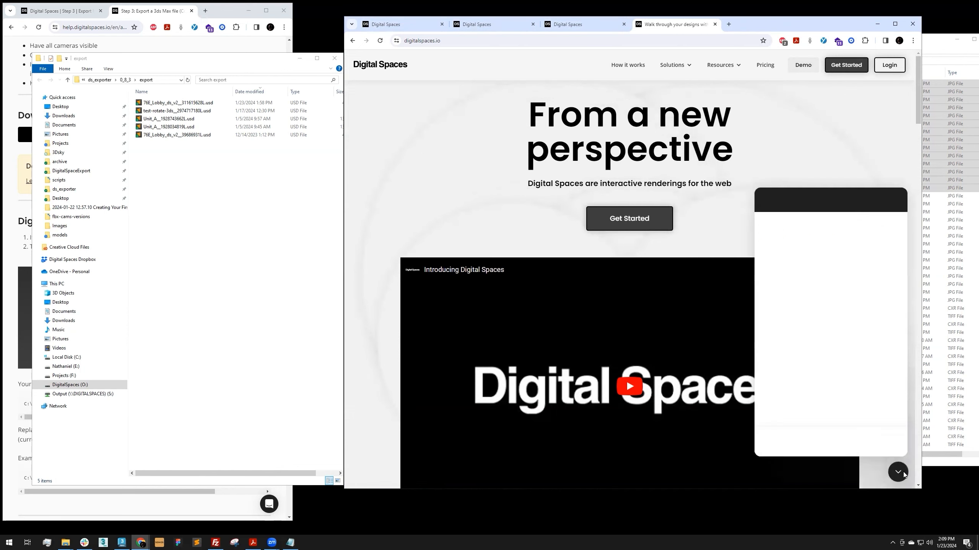